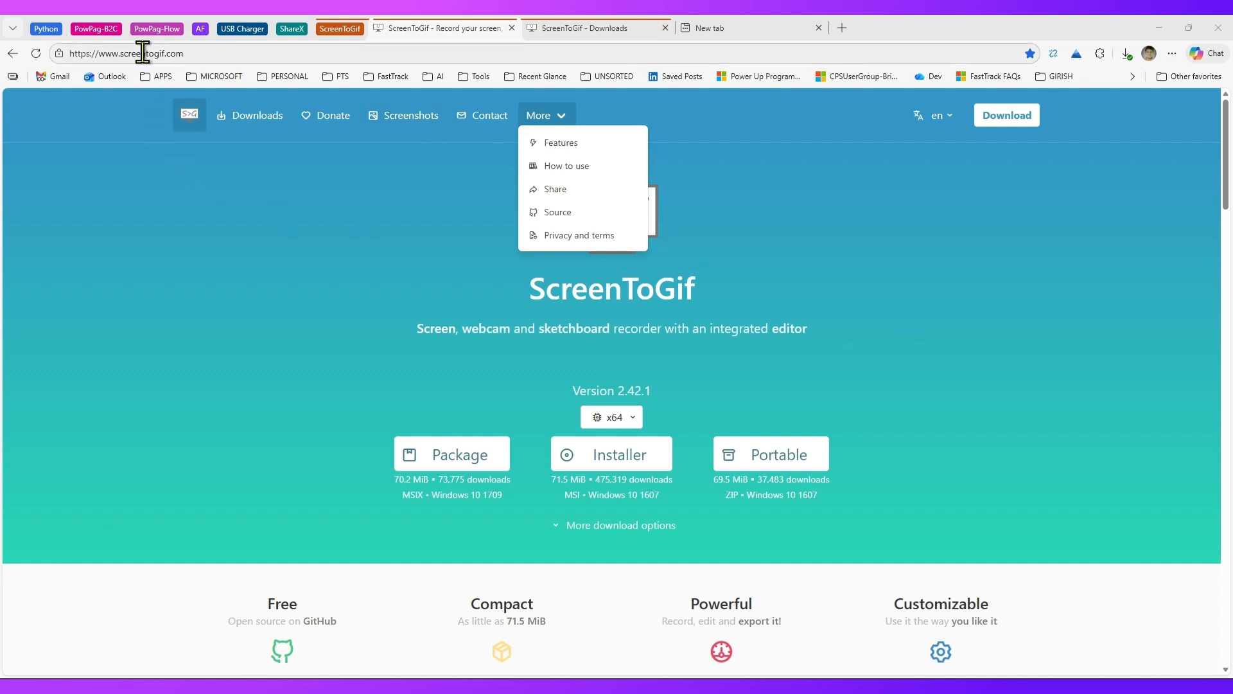
# Hide the browser's favorites bar and view the processor architecture choices for the ScreenToGif download.
pyautogui.click(264, 257)
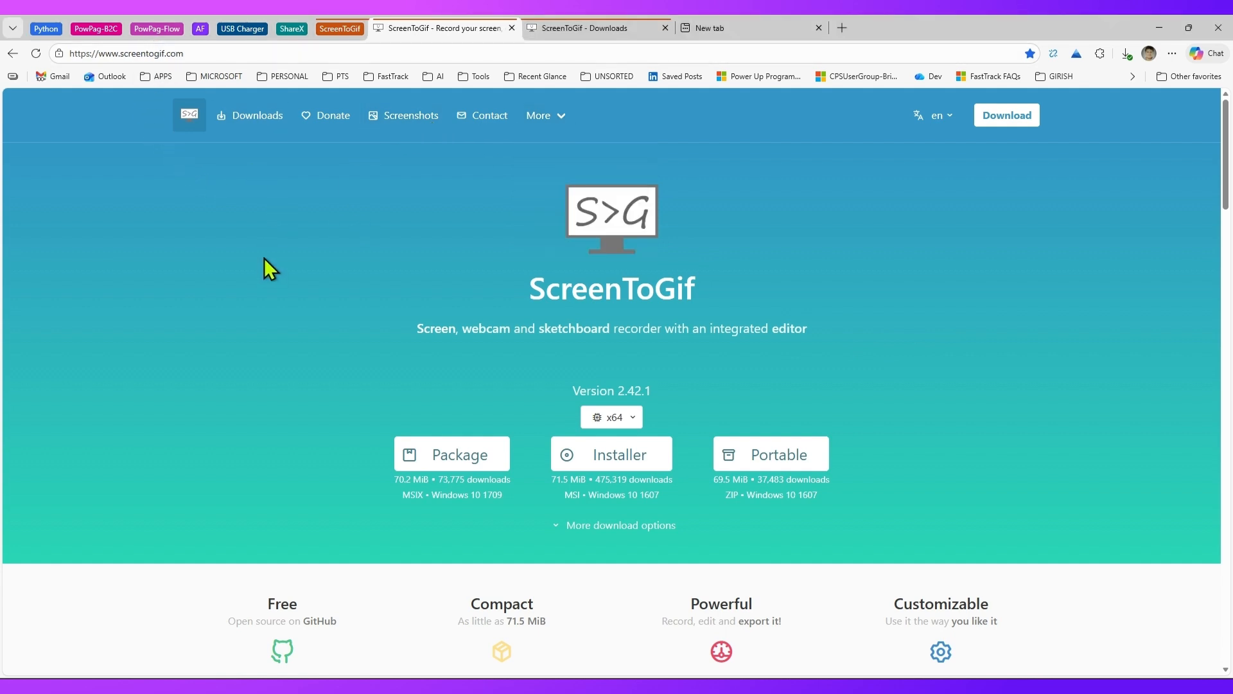
pyautogui.hotkey('ctrl', 'shift', 'b')
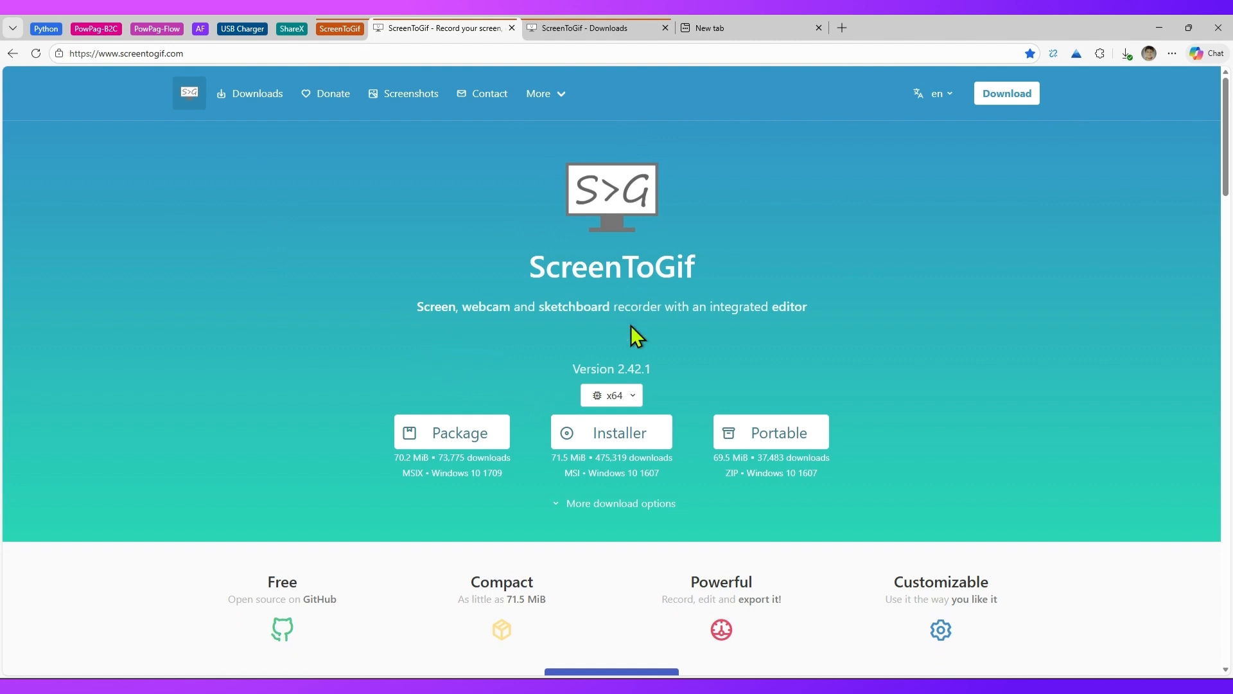
pyautogui.click(632, 407)
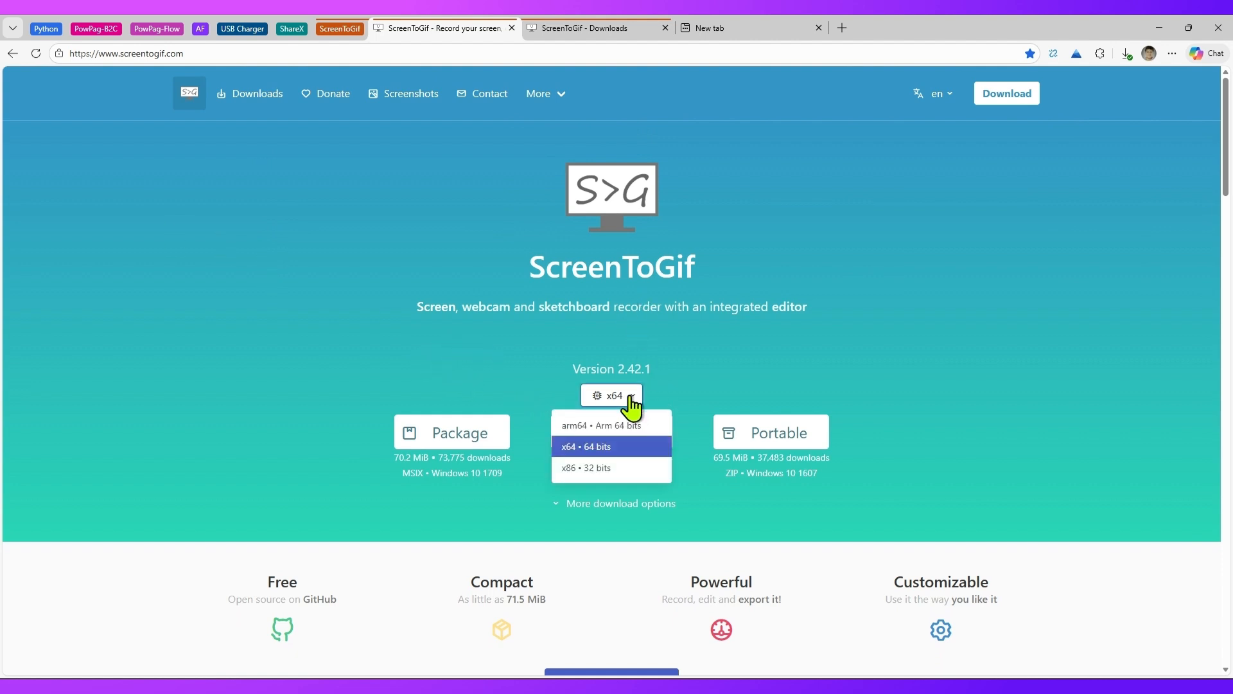
pyautogui.click(704, 371)
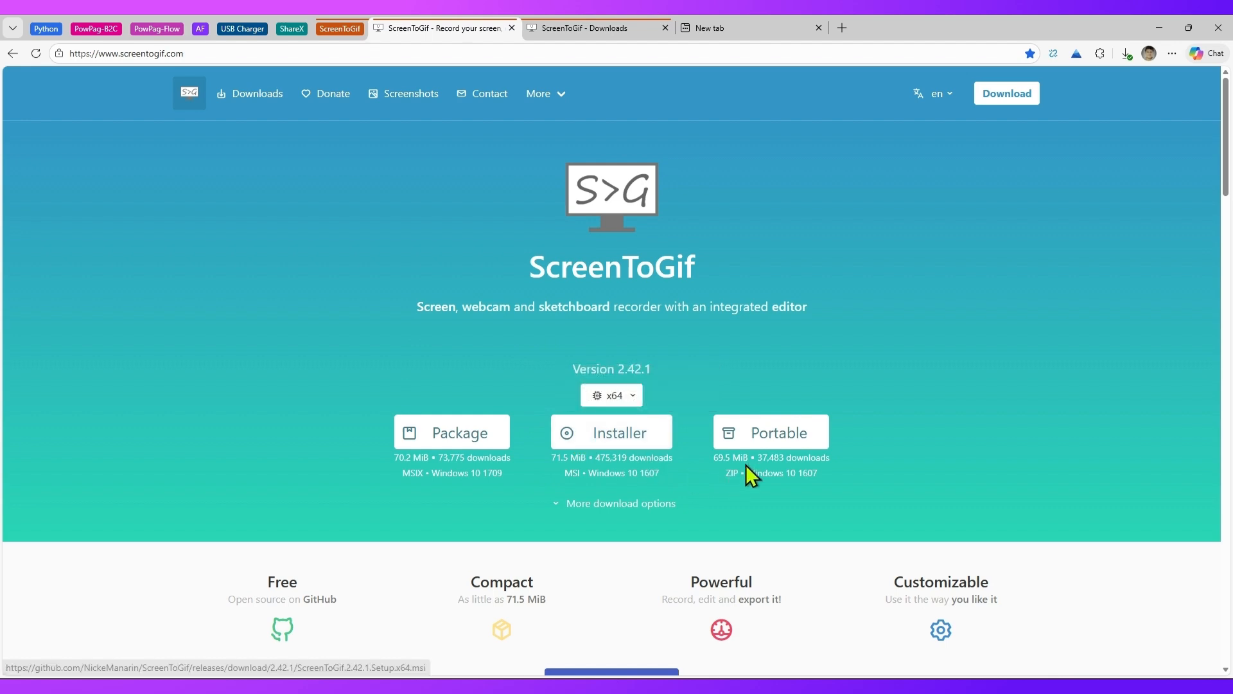
# Look through the ScreenToGif home page, including its feature highlights, media samples, how-to-use section and user comments.
pyautogui.scroll(-2, 746, 465)
pyautogui.scroll(-1, 681, 437)
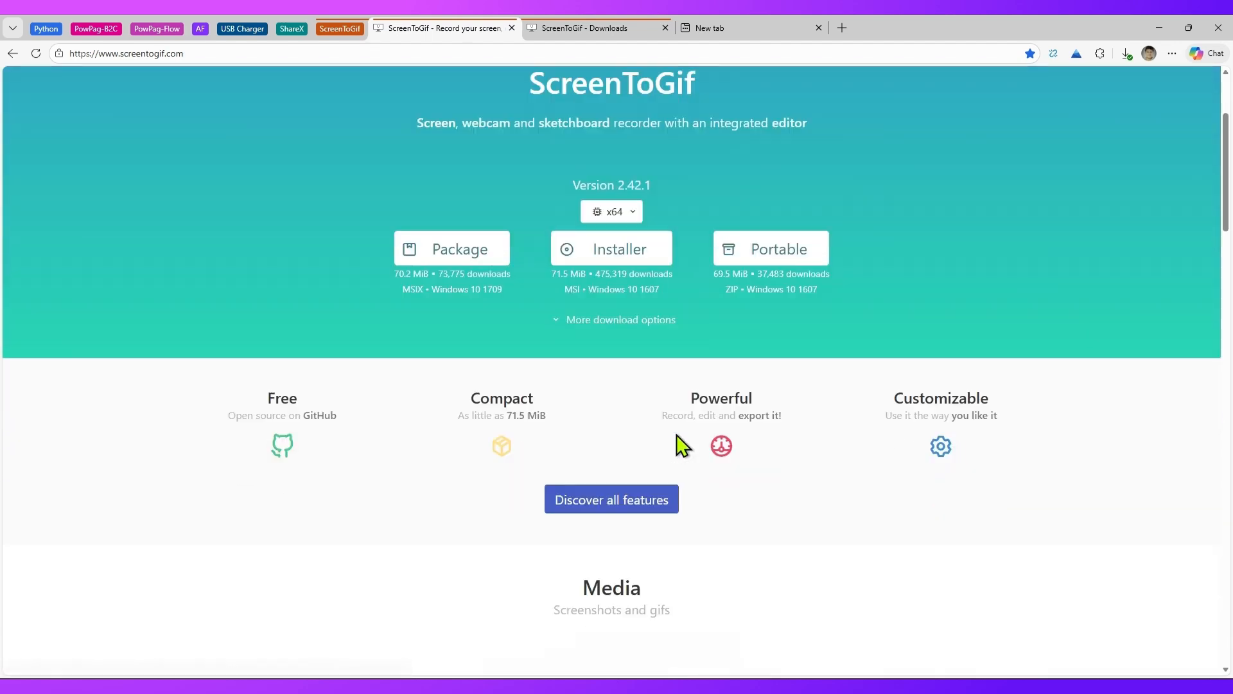
pyautogui.scroll(-4, 679, 447)
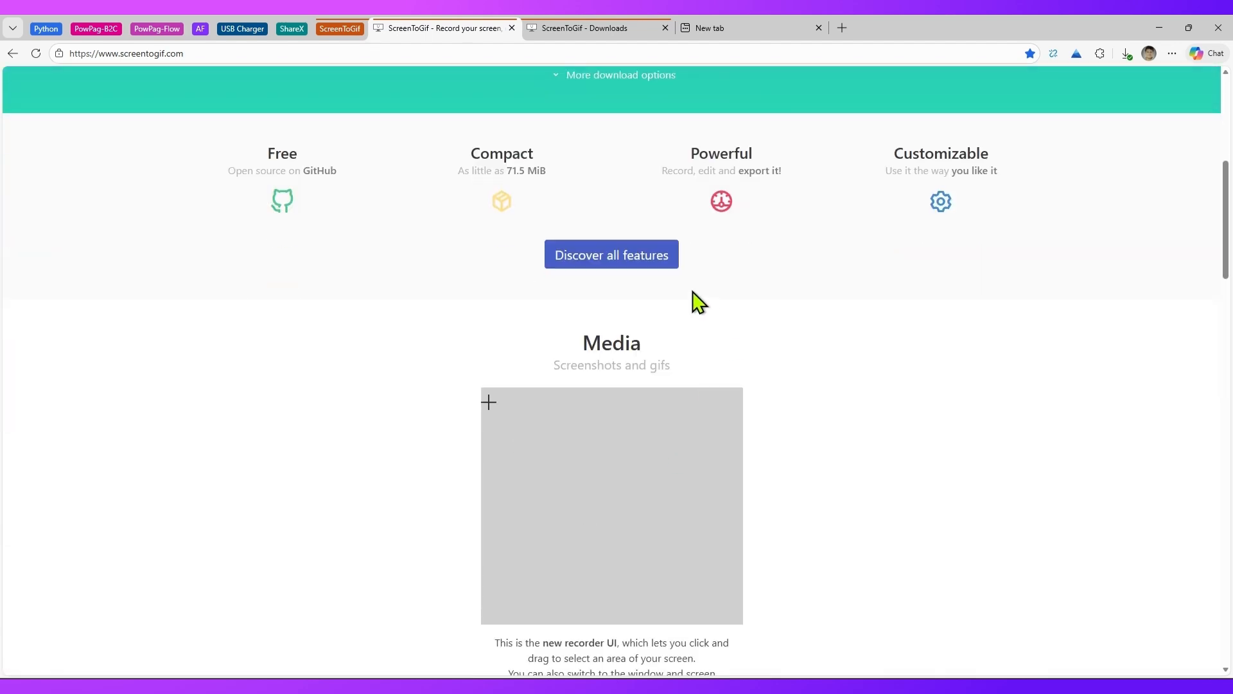
pyautogui.scroll(-16, 710, 426)
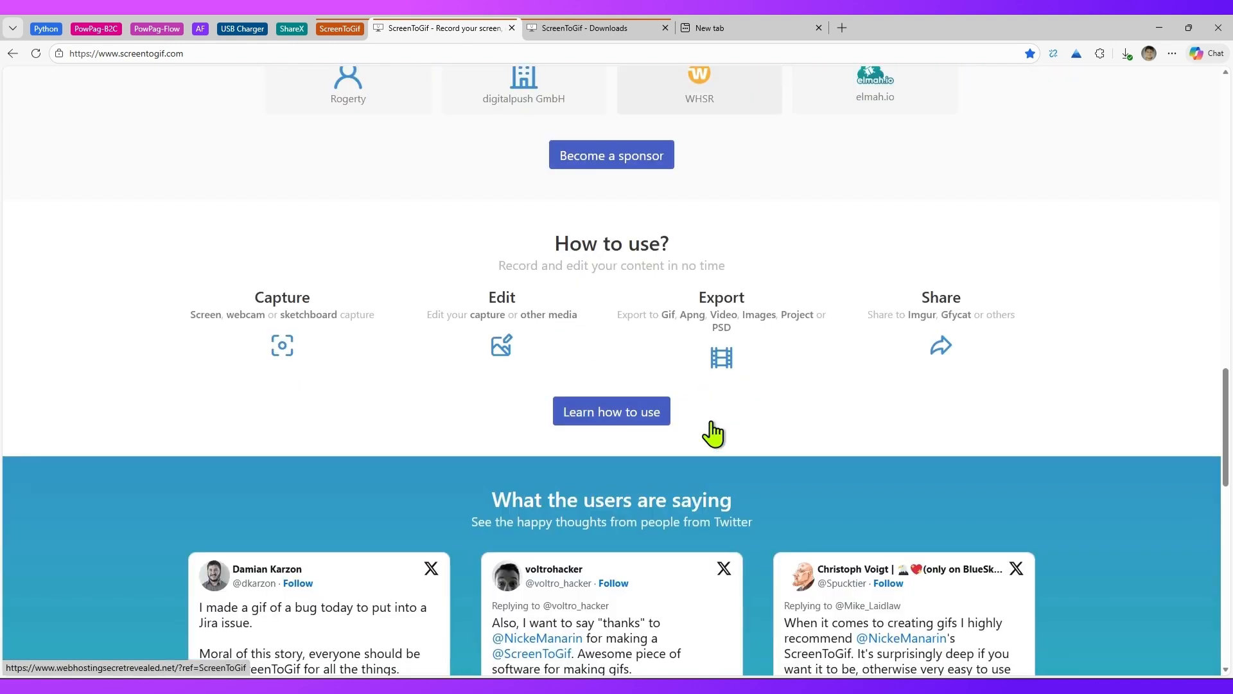
pyautogui.scroll(-7, 711, 436)
pyautogui.scroll(-8, 711, 436)
pyautogui.scroll(17, 711, 437)
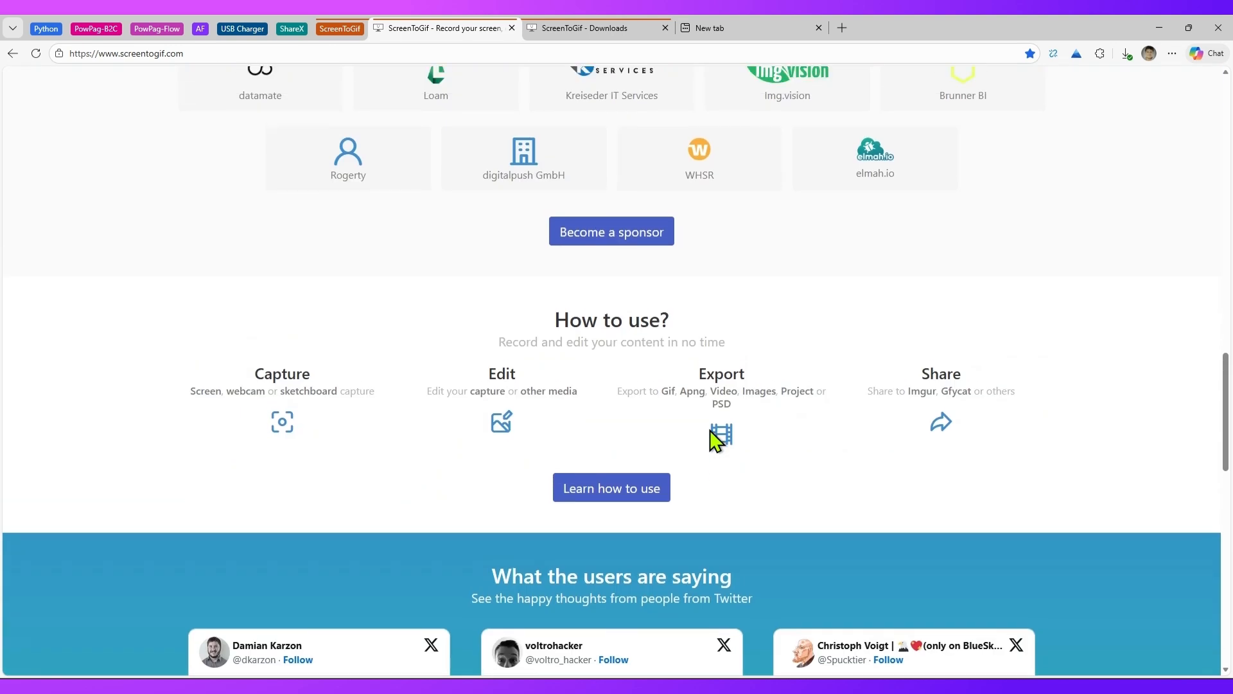
pyautogui.scroll(15, 710, 432)
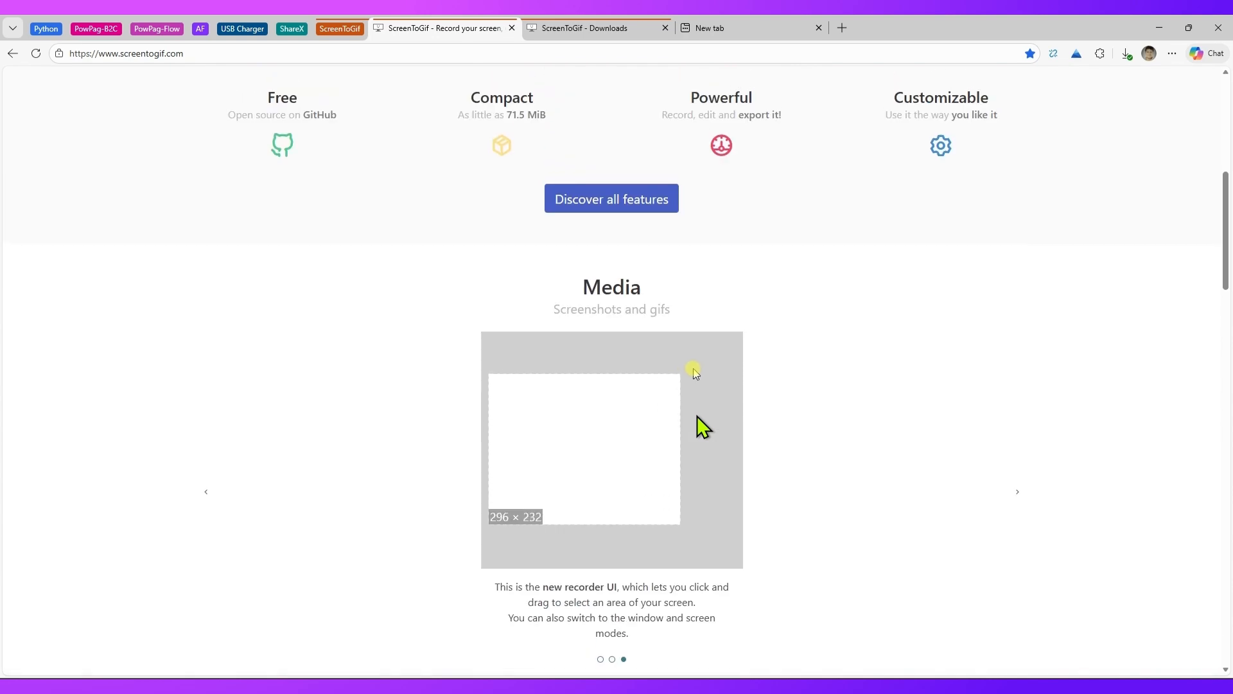
pyautogui.scroll(3, 703, 426)
# Open the full ScreenToGif features page and examine the screen, webcam and sketch board recorder sections.
pyautogui.click(668, 425)
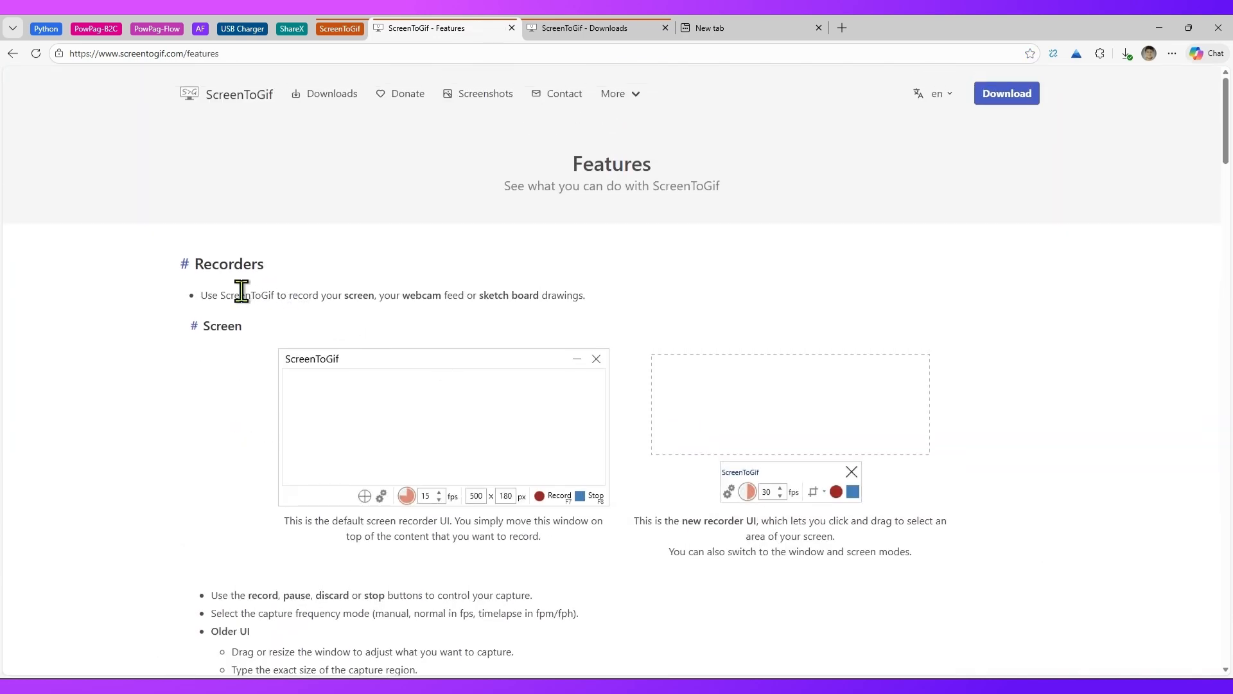
pyautogui.moveTo(242, 294); pyautogui.dragTo(542, 303)
pyautogui.scroll(-5, 523, 341)
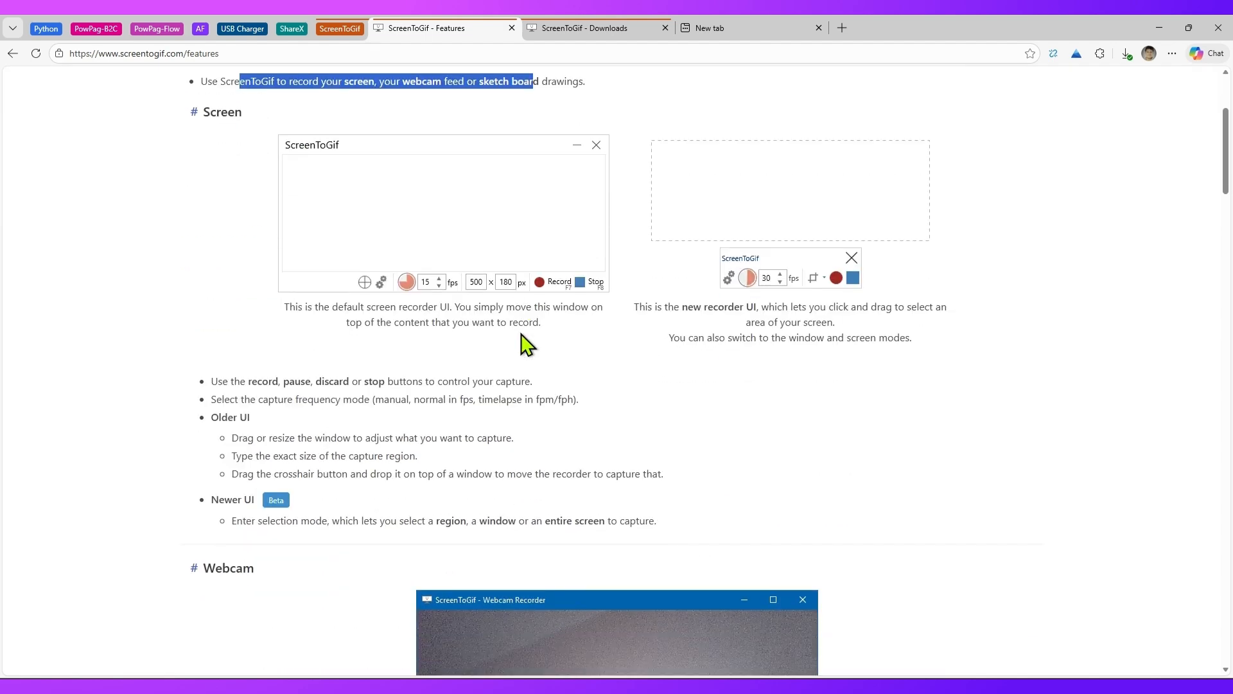
pyautogui.scroll(-3, 518, 334)
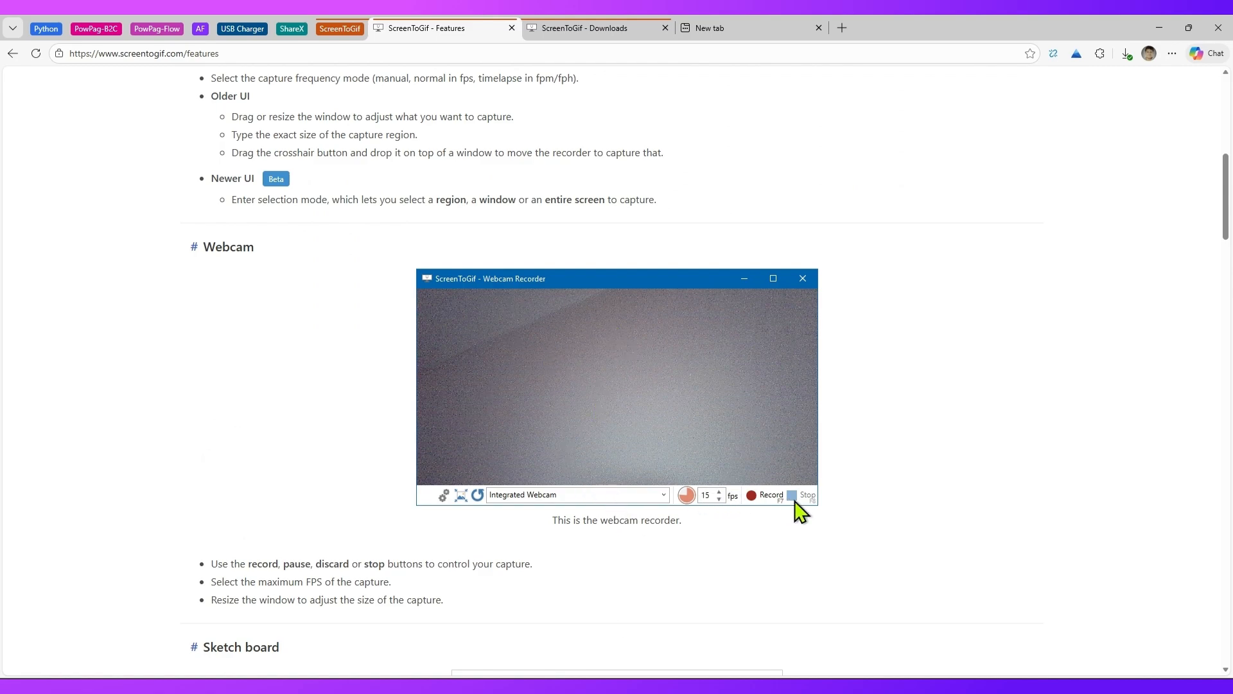
pyautogui.scroll(-6, 771, 510)
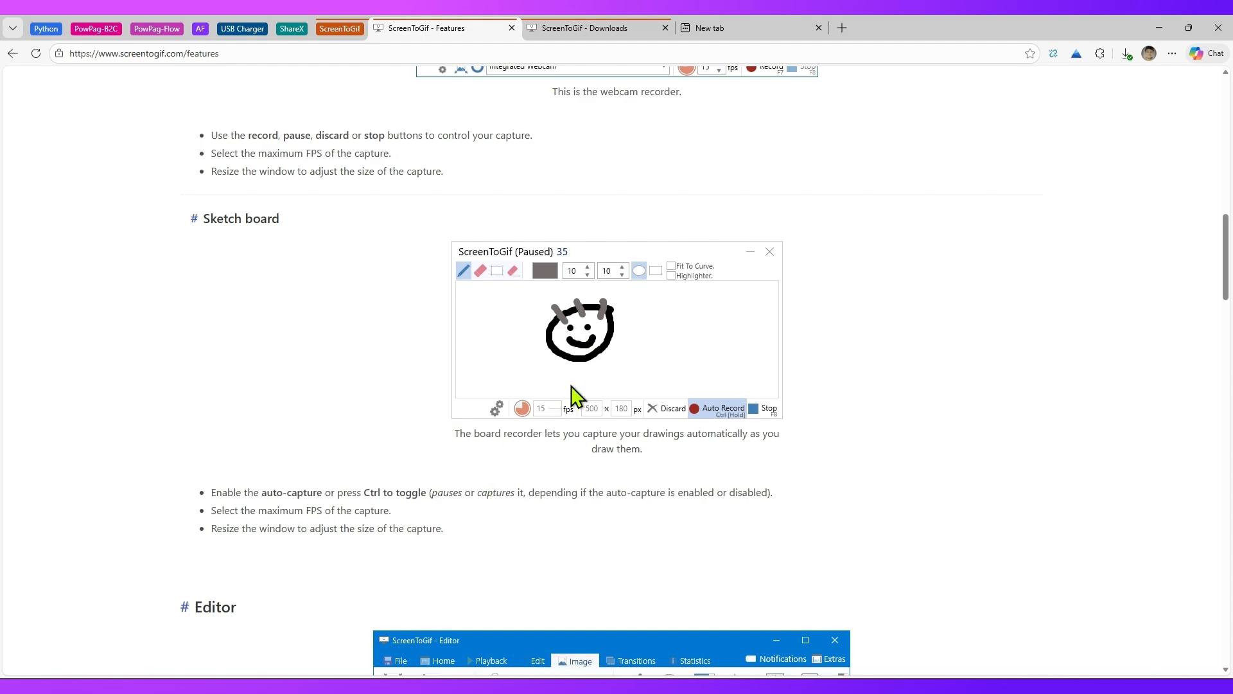
pyautogui.scroll(-6, 408, 421)
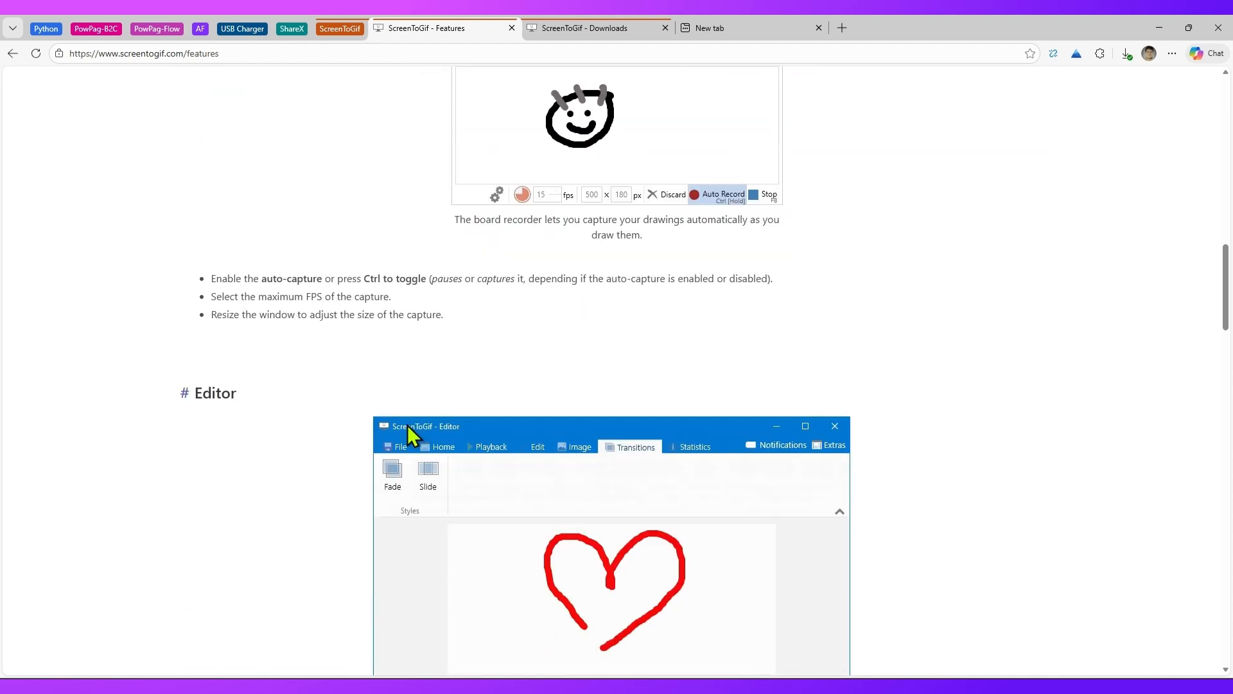
# Examine the editor section of the features page, including the list of project export formats.
pyautogui.scroll(-1, 410, 448)
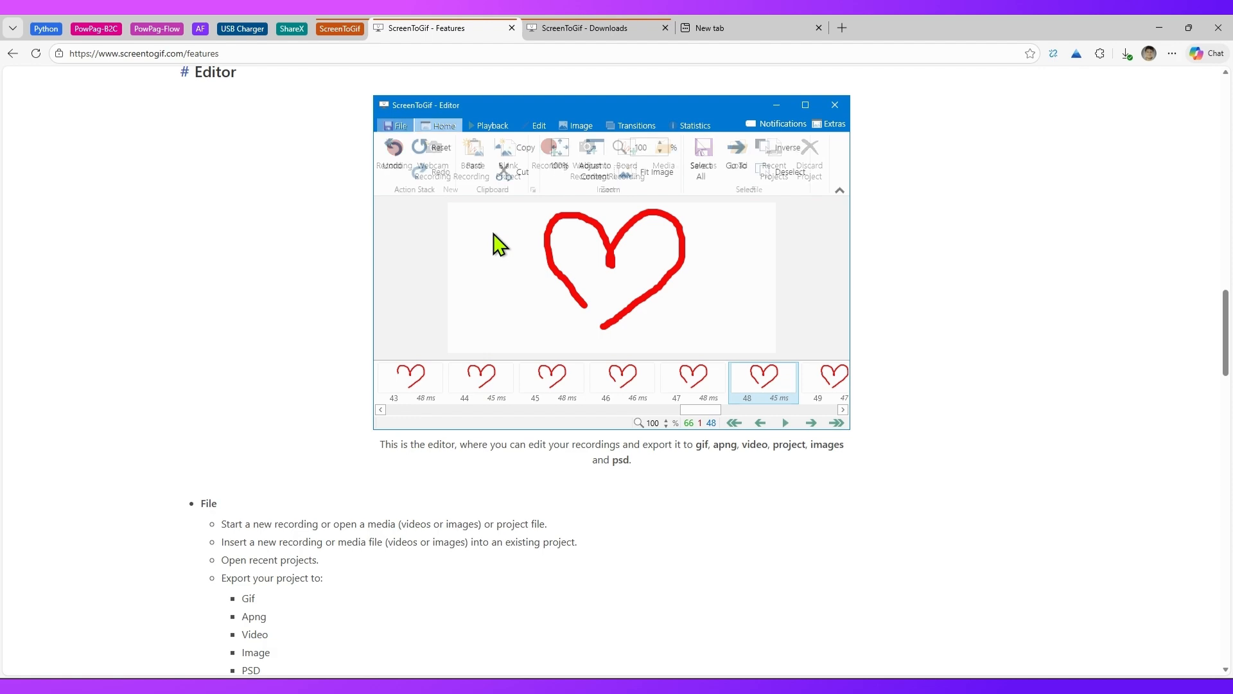
pyautogui.scroll(-3, 495, 257)
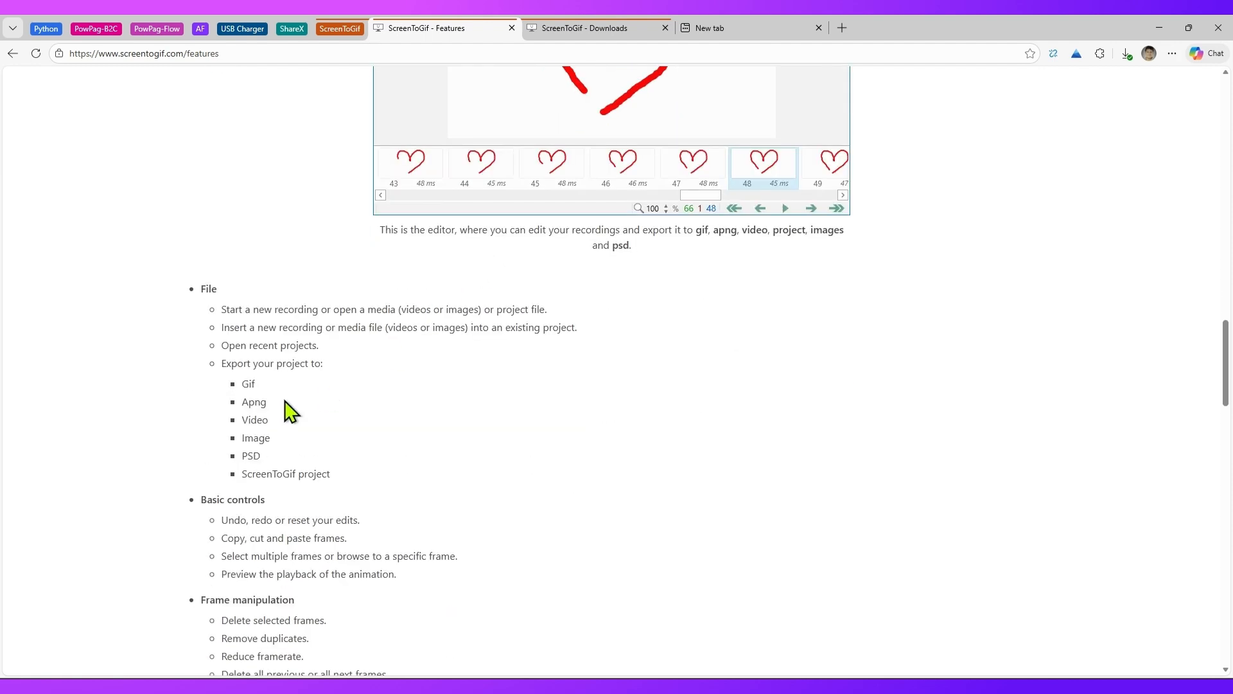
pyautogui.doubleClick(246, 456)
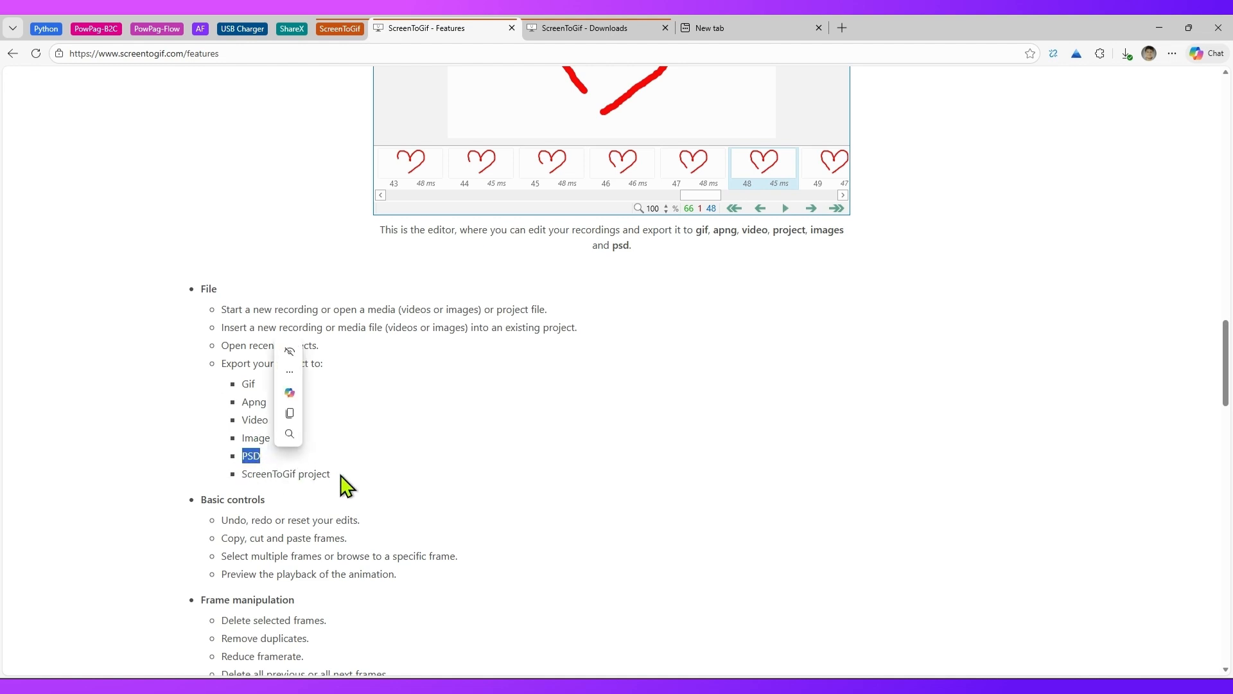
pyautogui.click(382, 427)
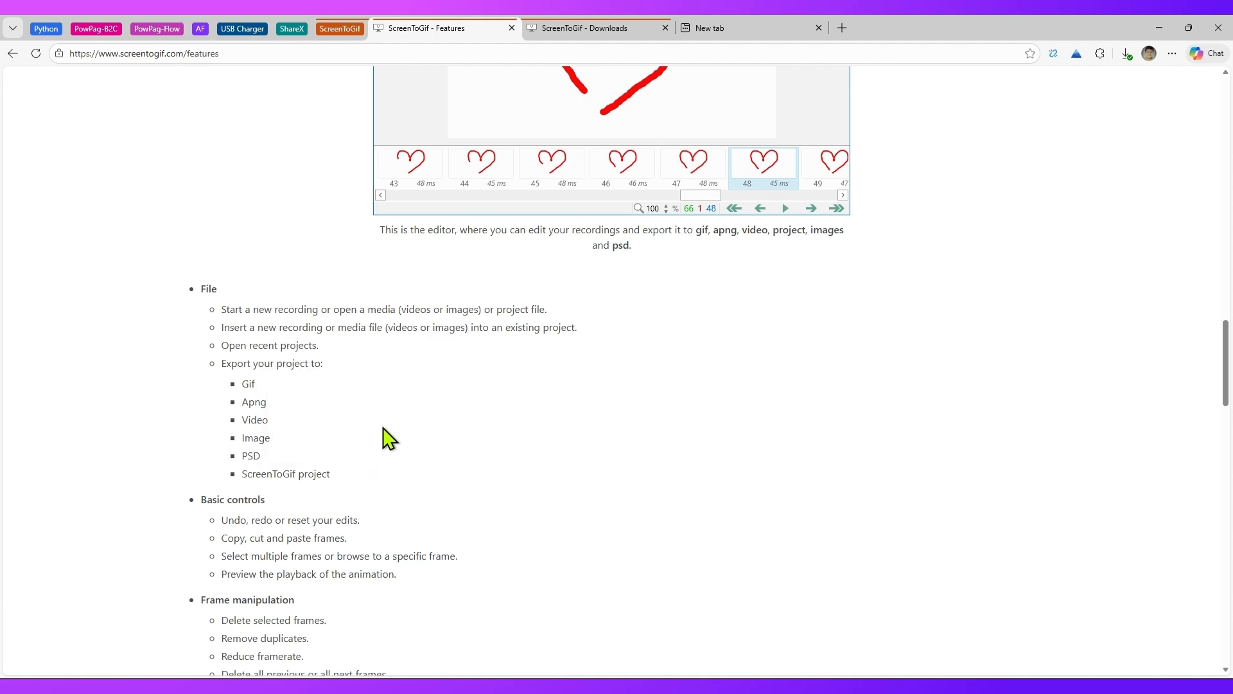
# Review the basic controls, frame and image manipulation features, and the app options described on the features page.
pyautogui.scroll(-3, 379, 435)
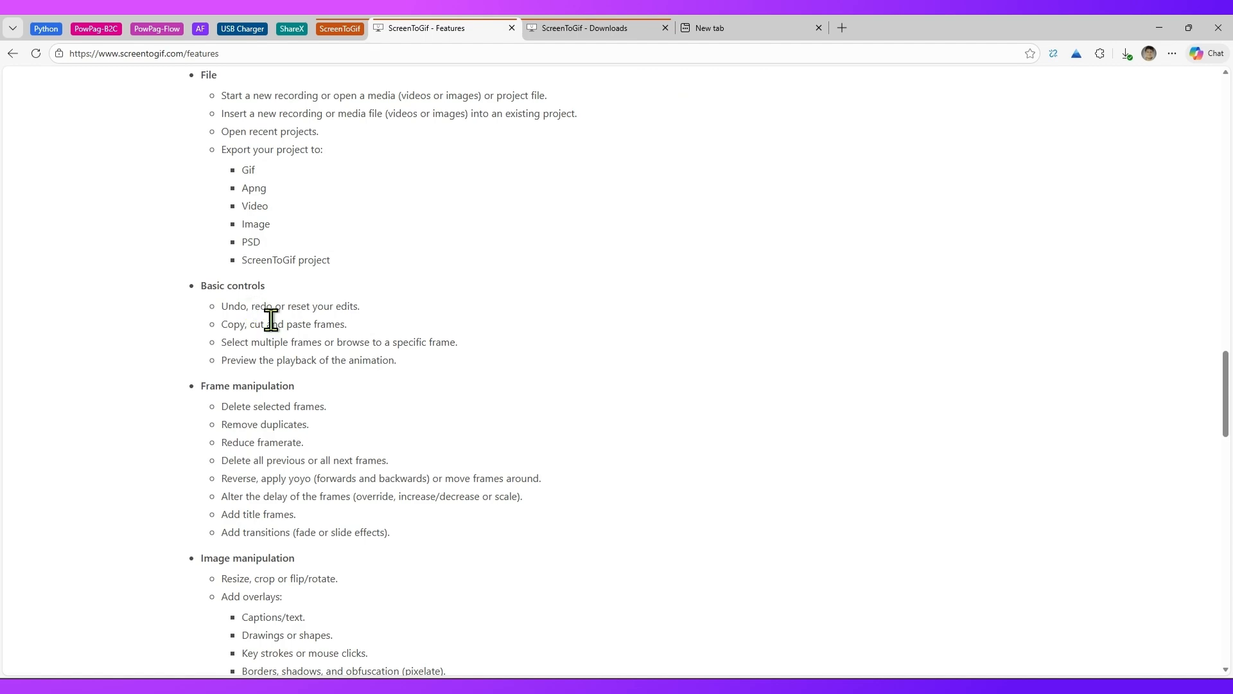
pyautogui.scroll(-8, 271, 319)
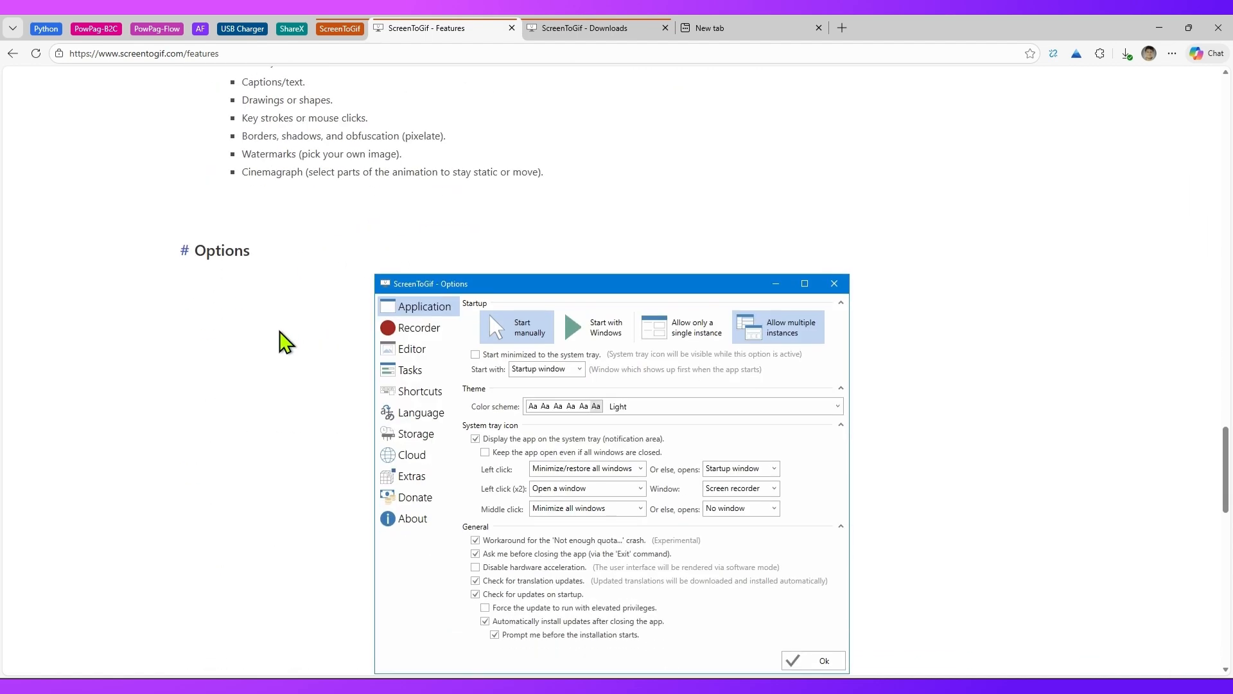
pyautogui.scroll(-3, 517, 400)
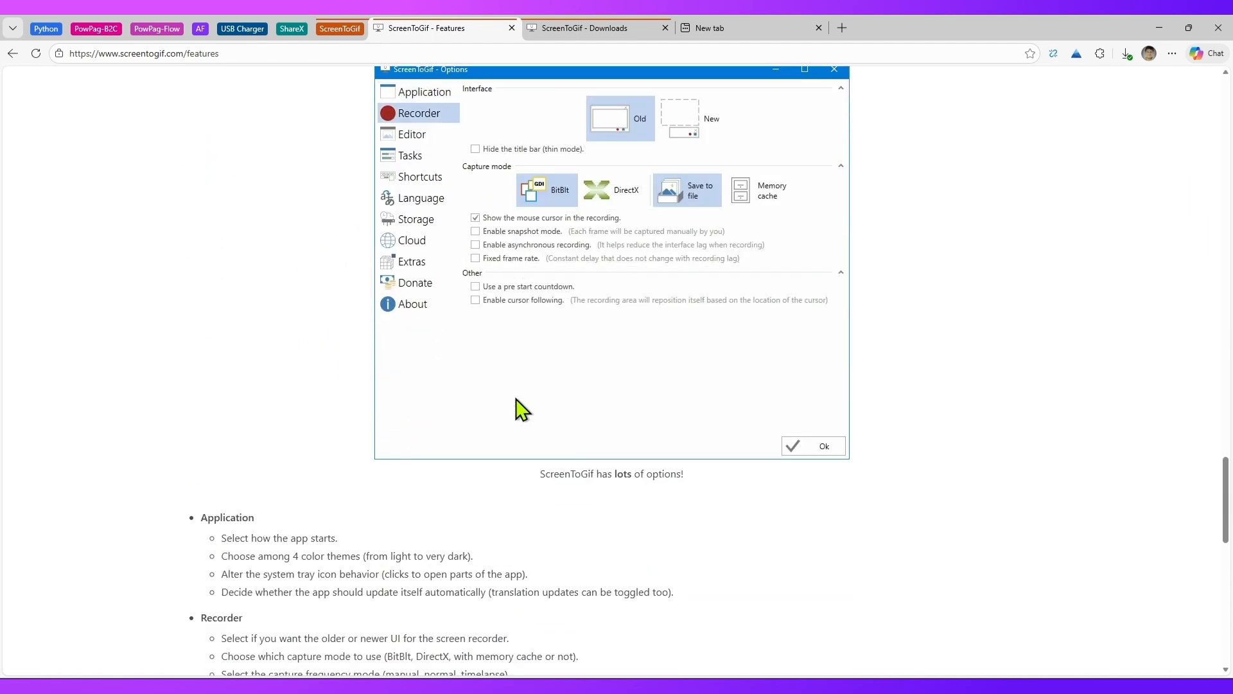
pyautogui.scroll(-11, 517, 409)
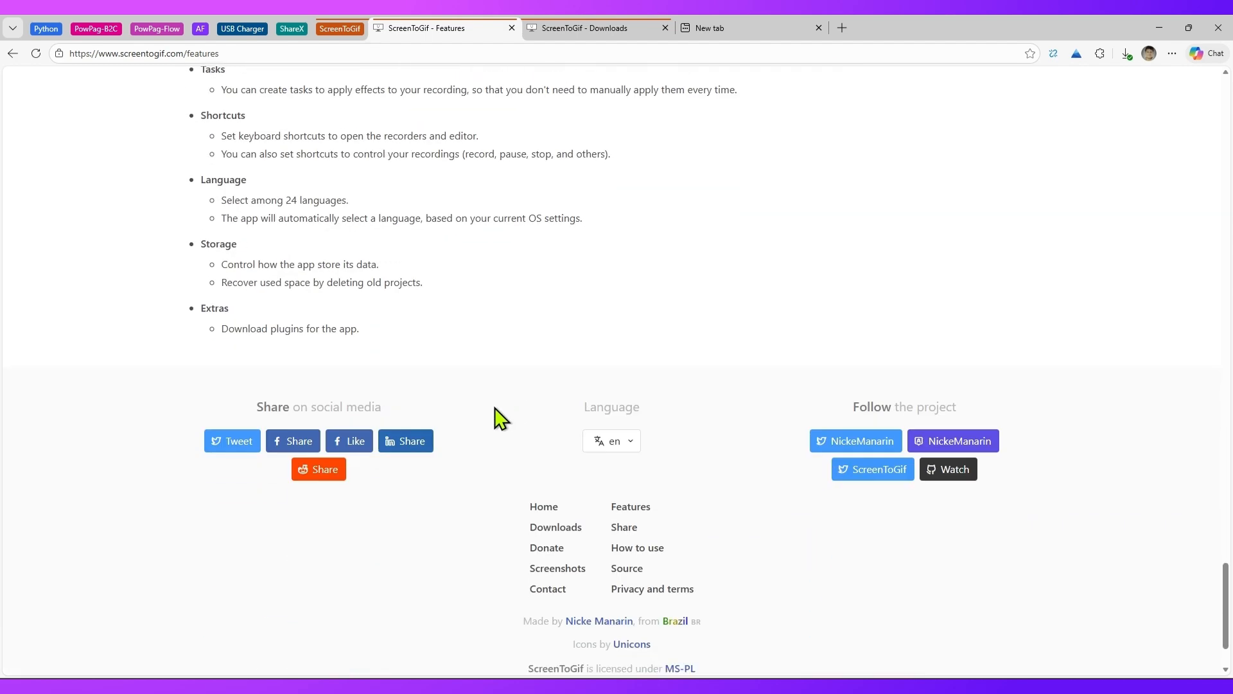
pyautogui.scroll(12, 580, 322)
# Show the ScreenToGif downloads page, and search the installed apps for ScreenToGif and launch it.
pyautogui.click(607, 29)
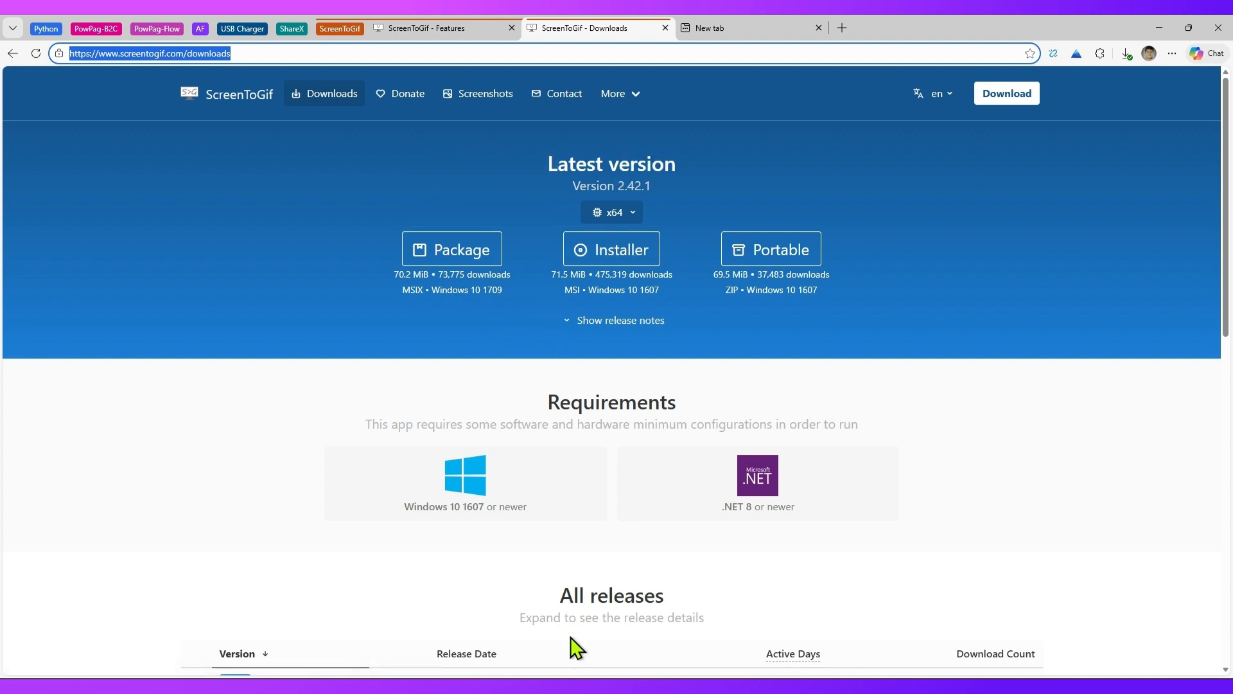
pyautogui.press('super')
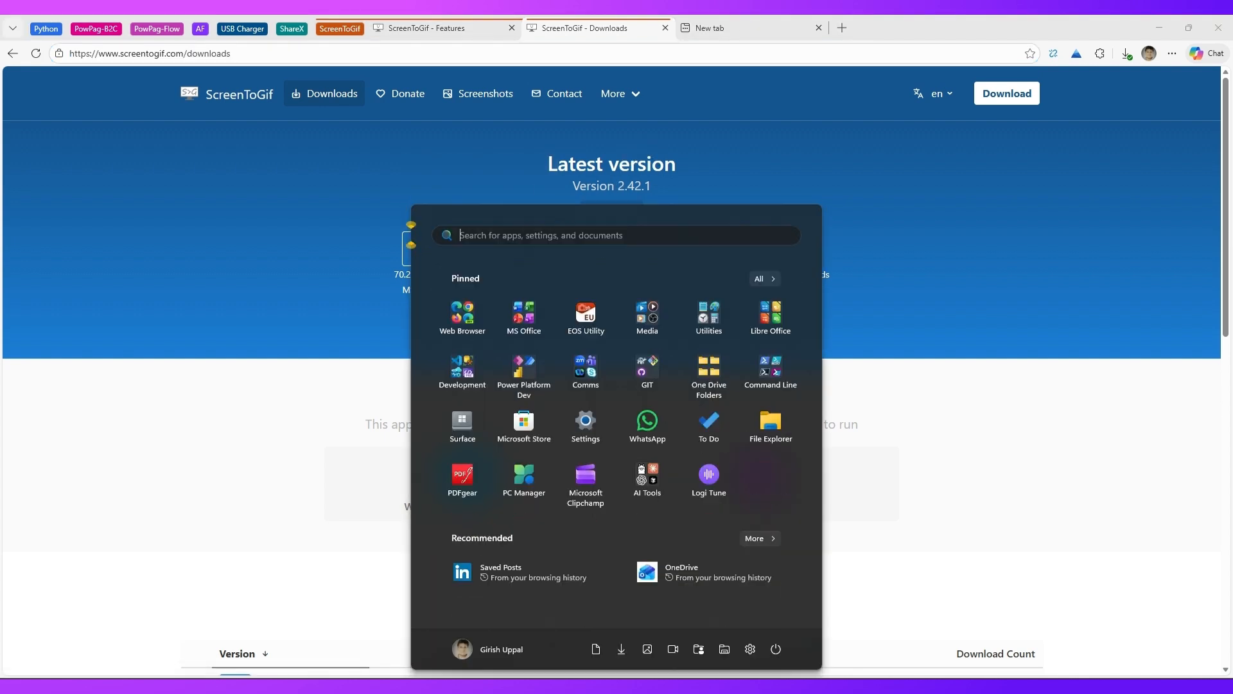
pyautogui.write('scree')
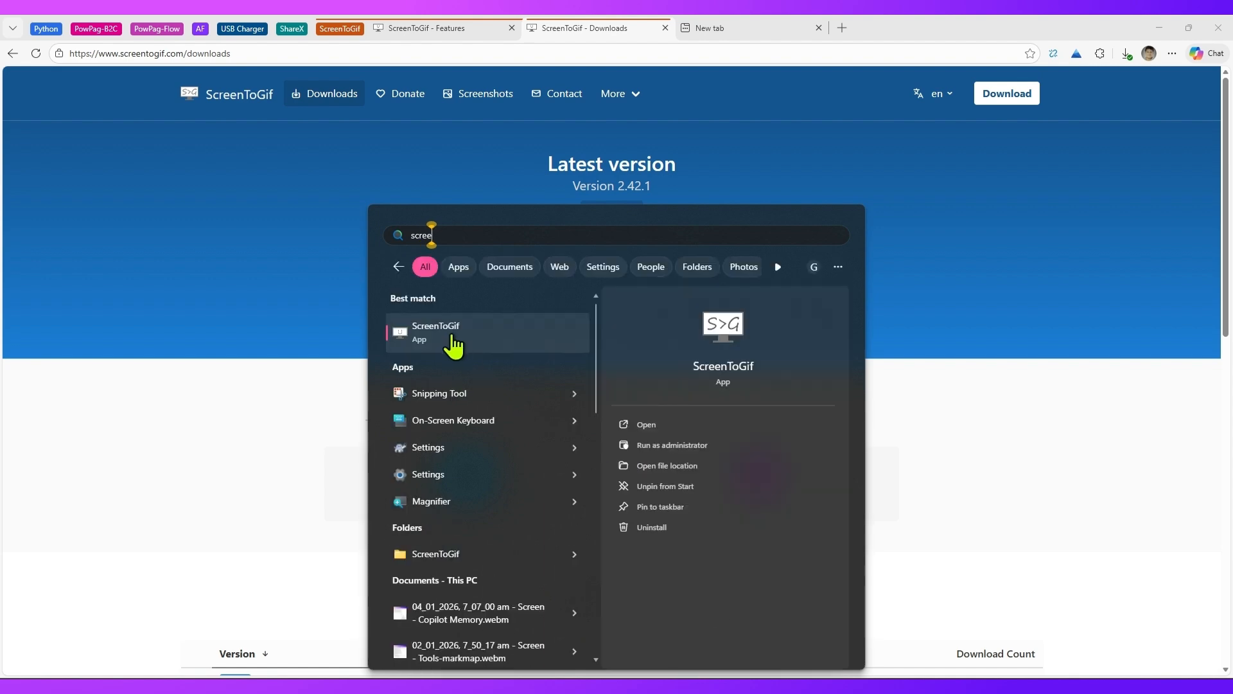
pyautogui.click(452, 340)
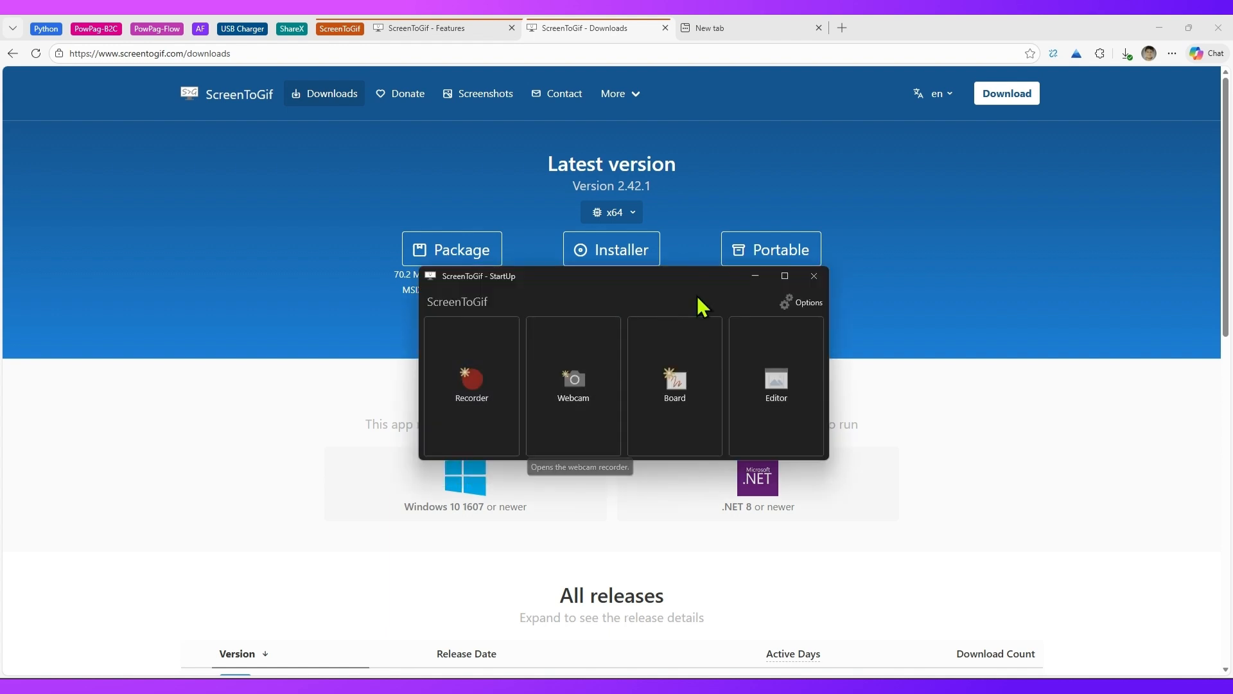
# Place the ScreenToGif startup window over the browser's empty new tab page, below the web search box.
pyautogui.moveTo(694, 273); pyautogui.dragTo(600, 224)
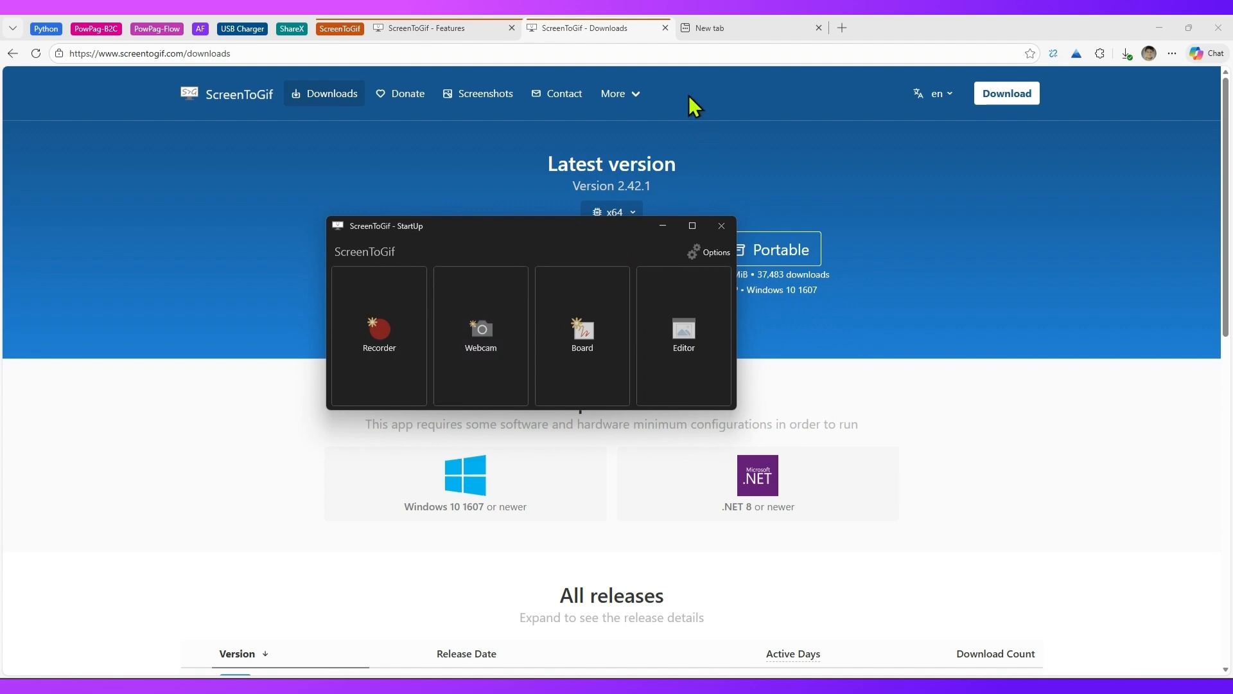
pyautogui.click(758, 30)
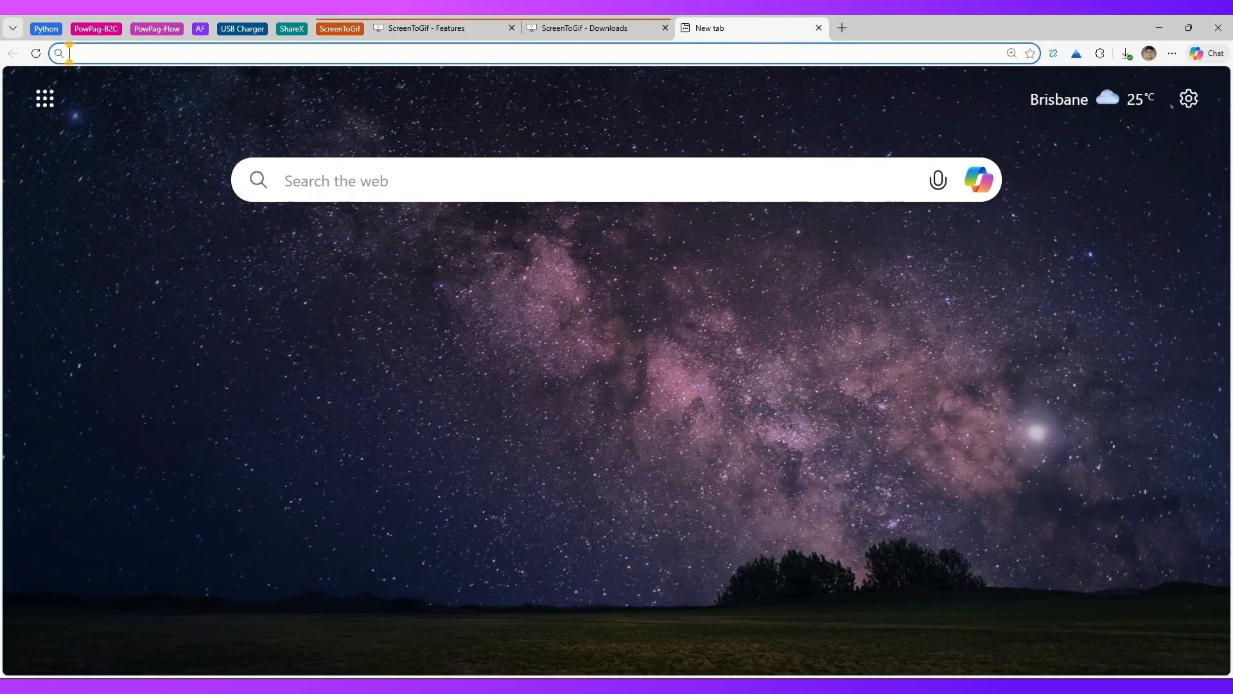
pyautogui.click(698, 645)
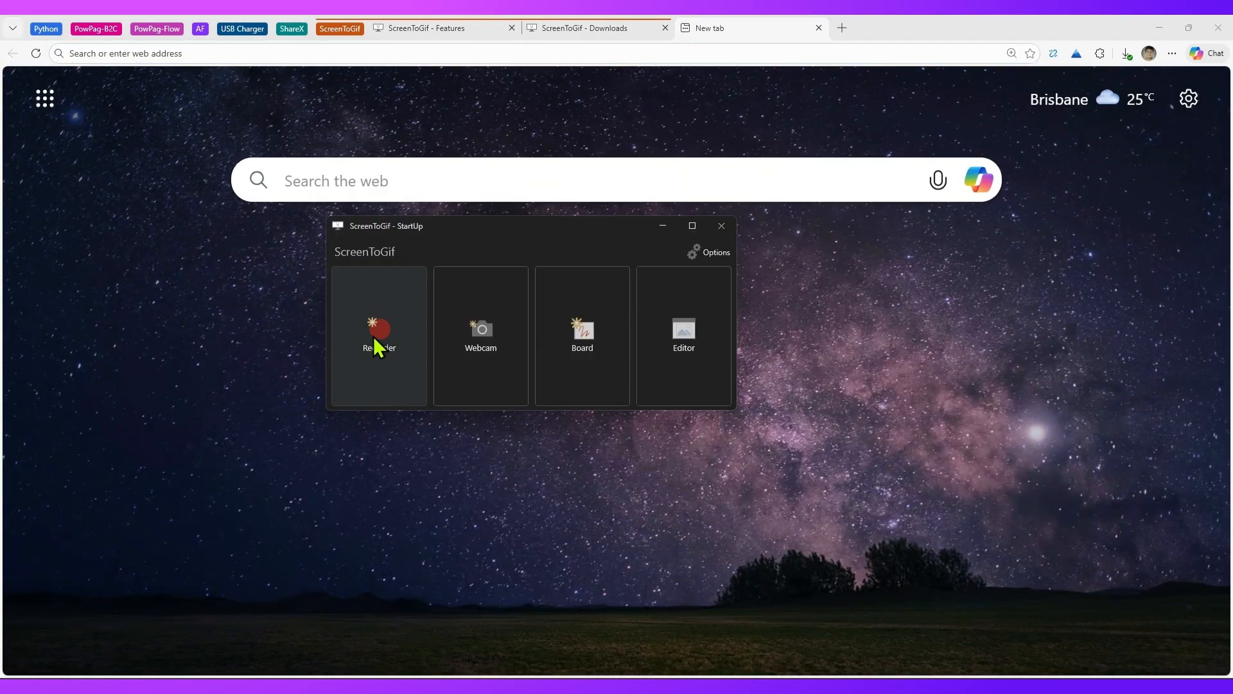
pyautogui.moveTo(439, 226); pyautogui.dragTo(422, 269)
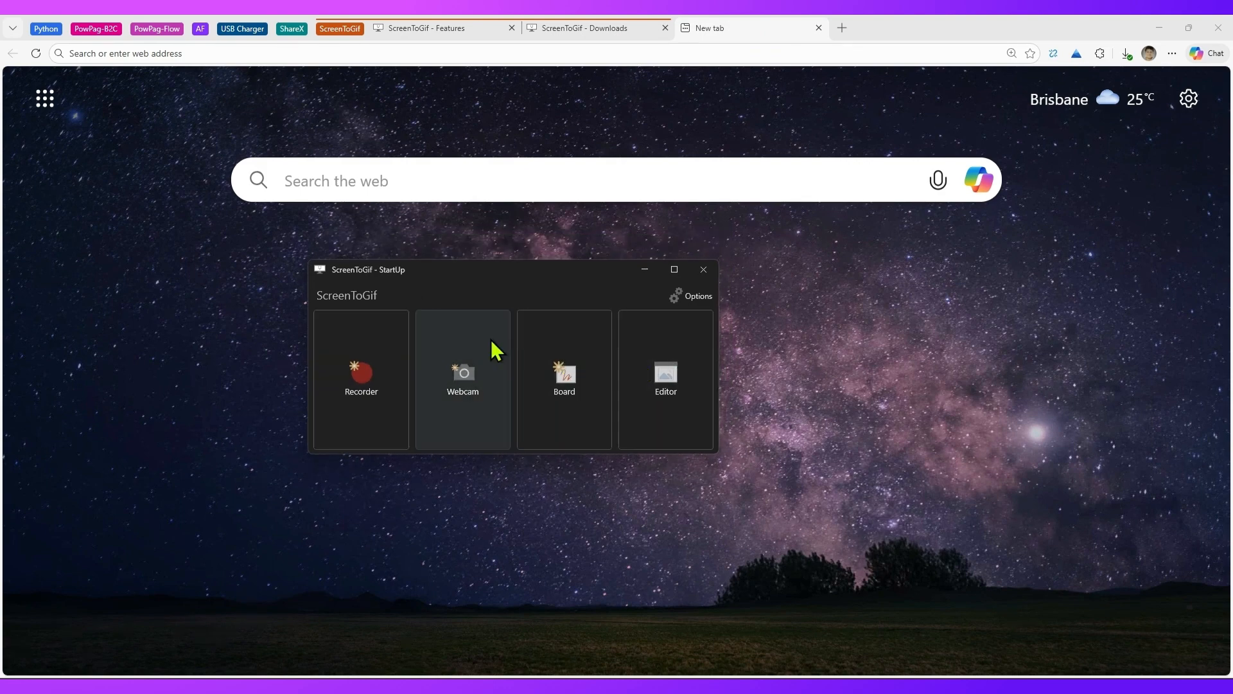
# Open the board recorder, move its window aside, and set the pen's width and height to 10.
pyautogui.click(551, 351)
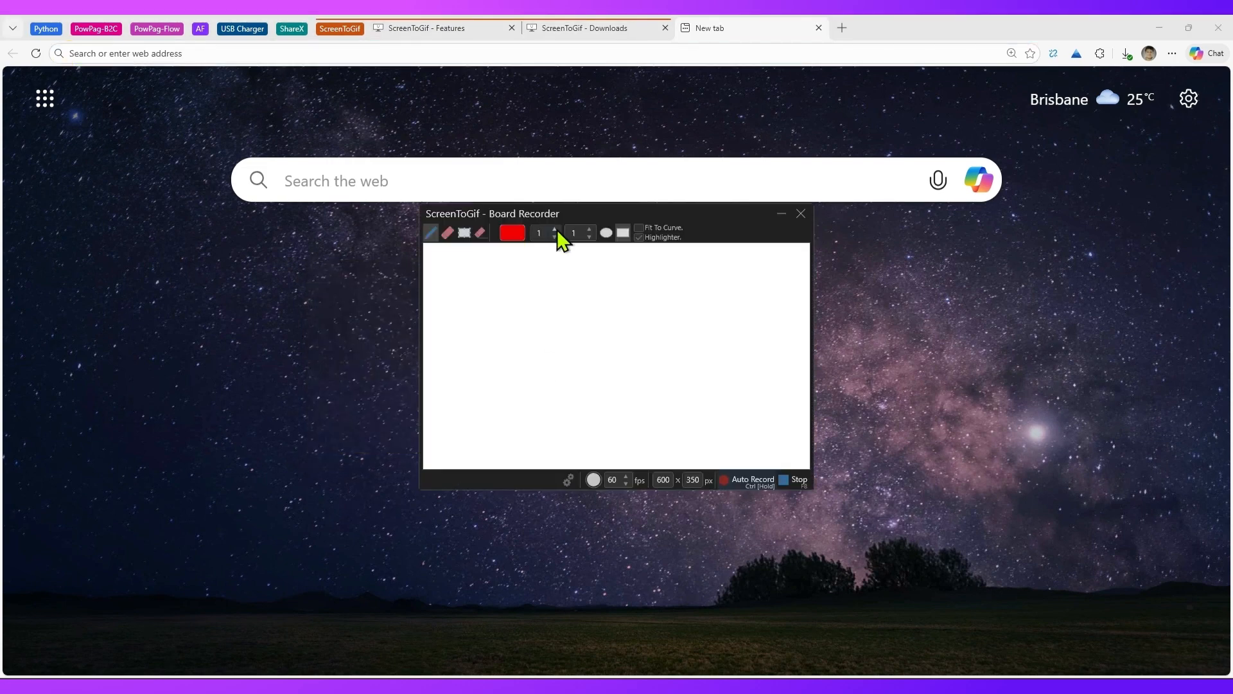
pyautogui.moveTo(542, 215); pyautogui.dragTo(486, 213)
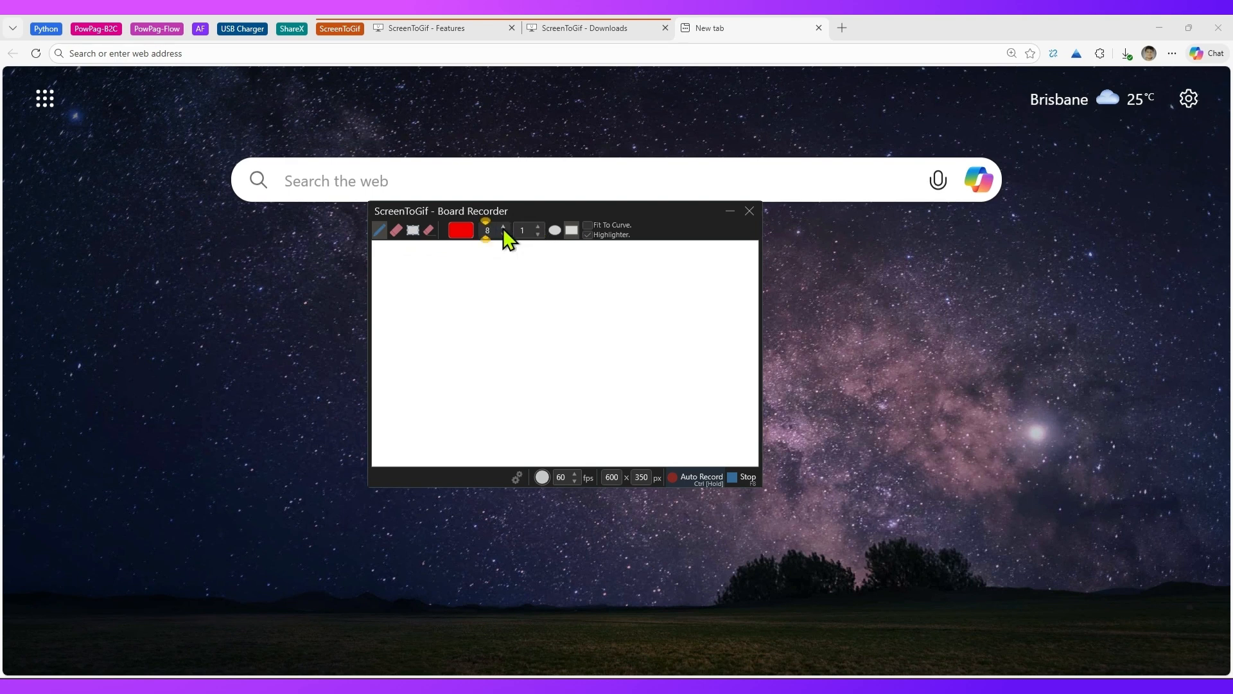
pyautogui.click(537, 226)
pyautogui.click(537, 226)
# Change the board recorder's pen color to blue, #FF2800F1.
pyautogui.click(460, 230)
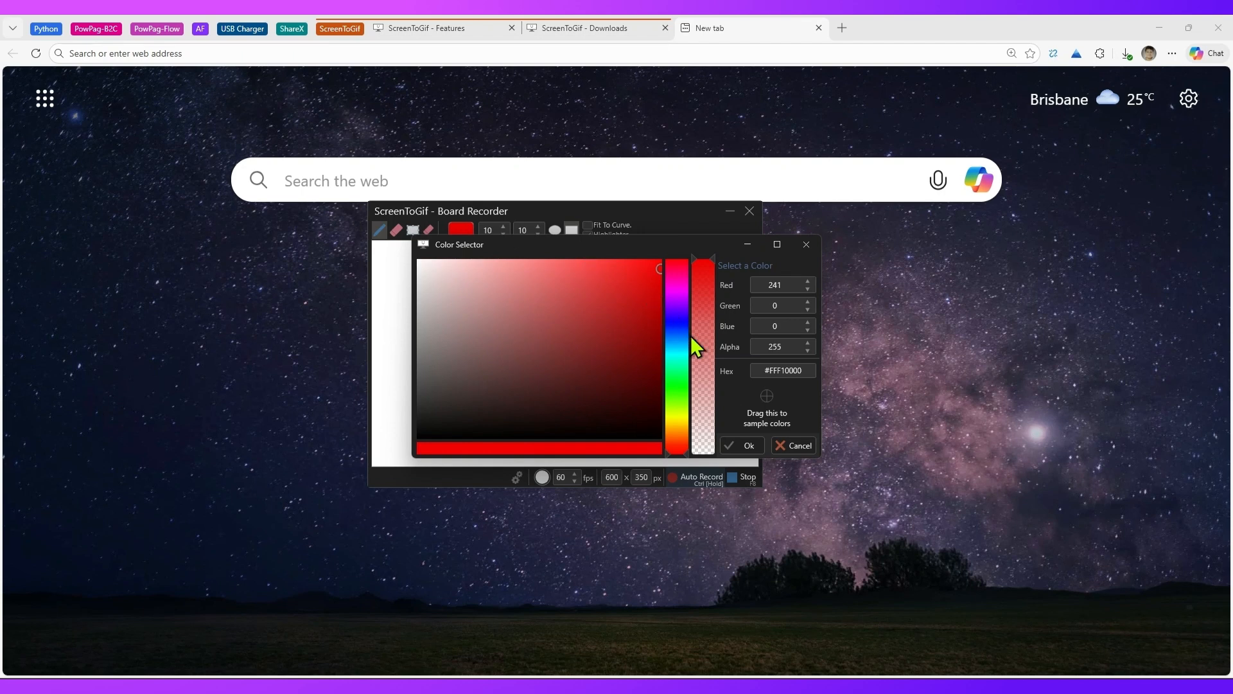
pyautogui.click(680, 319)
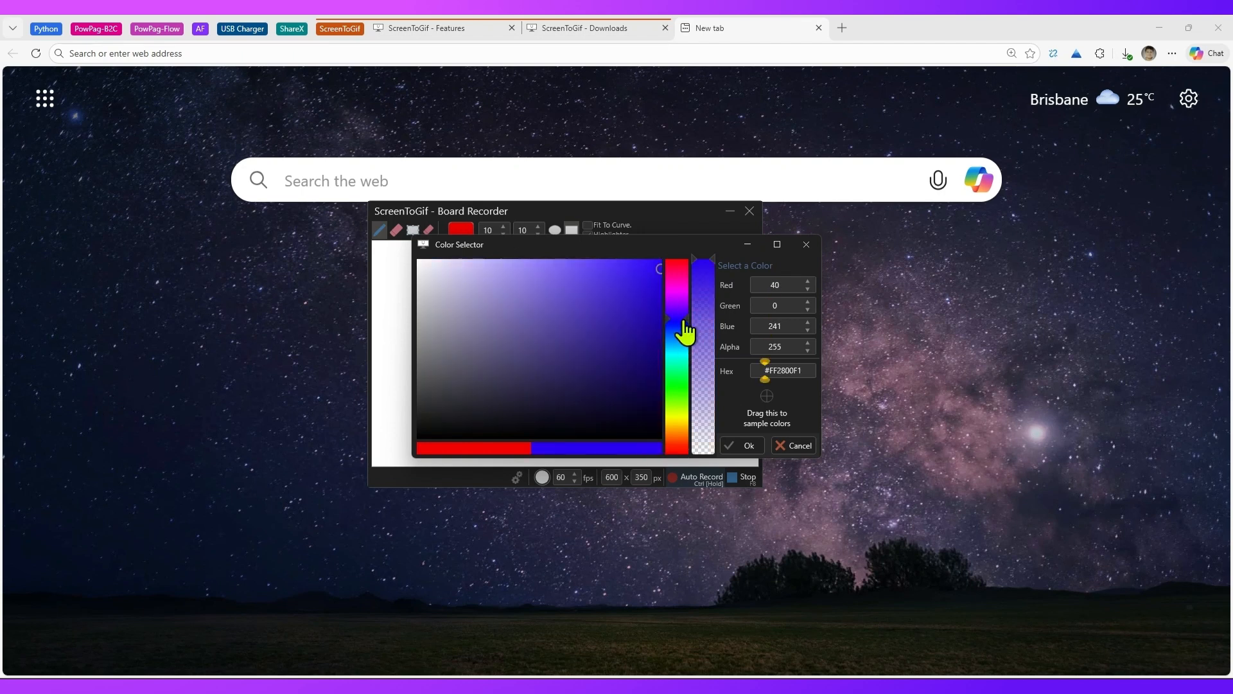
pyautogui.click(749, 446)
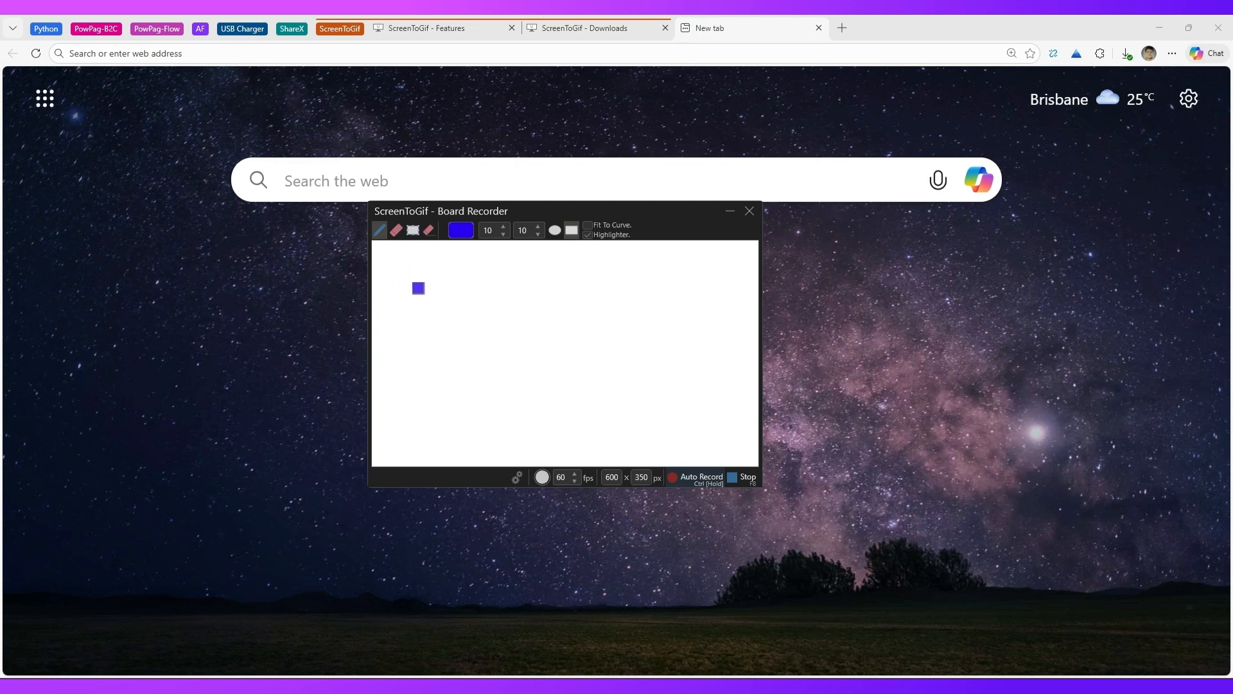
# Set the pen's width and height to 5 and turn off the Highlighter option.
pyautogui.click(503, 235)
pyautogui.click(538, 234)
pyautogui.click(588, 235)
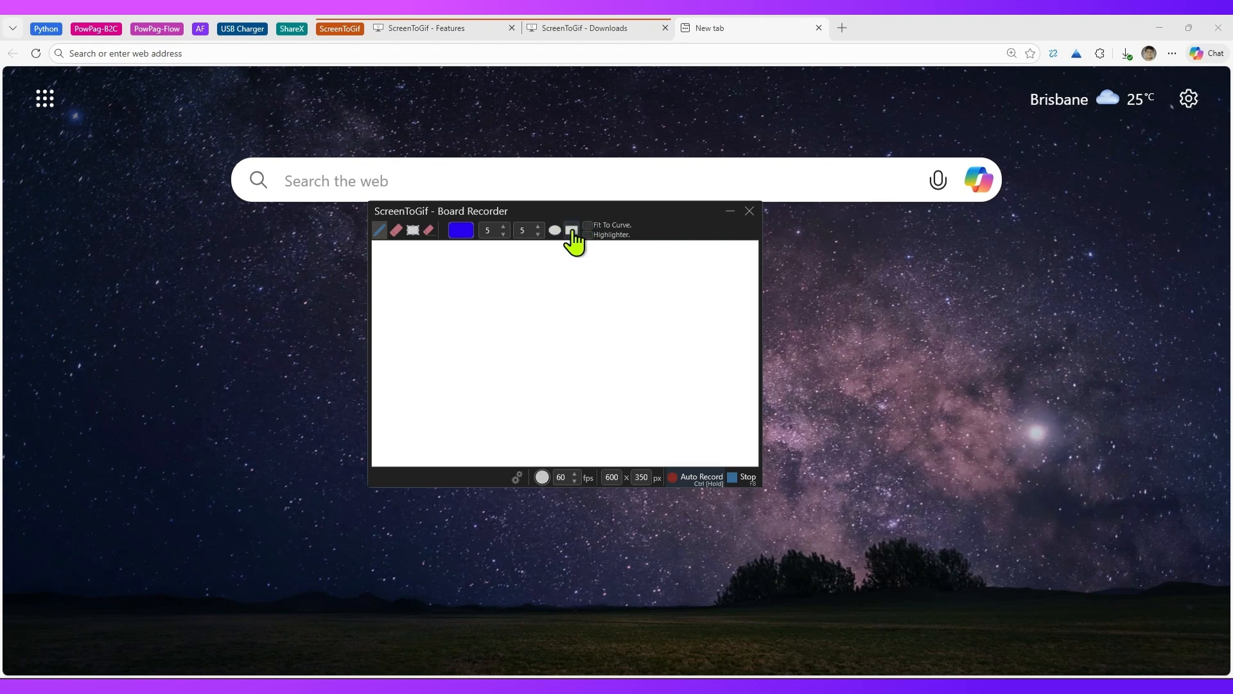
# Draw blue freehand strokes and closed shapes on the board, first with the rectangular pen tip and after that with the elliptical tip.
pyautogui.click(571, 232)
pyautogui.moveTo(400, 271); pyautogui.dragTo(407, 280)
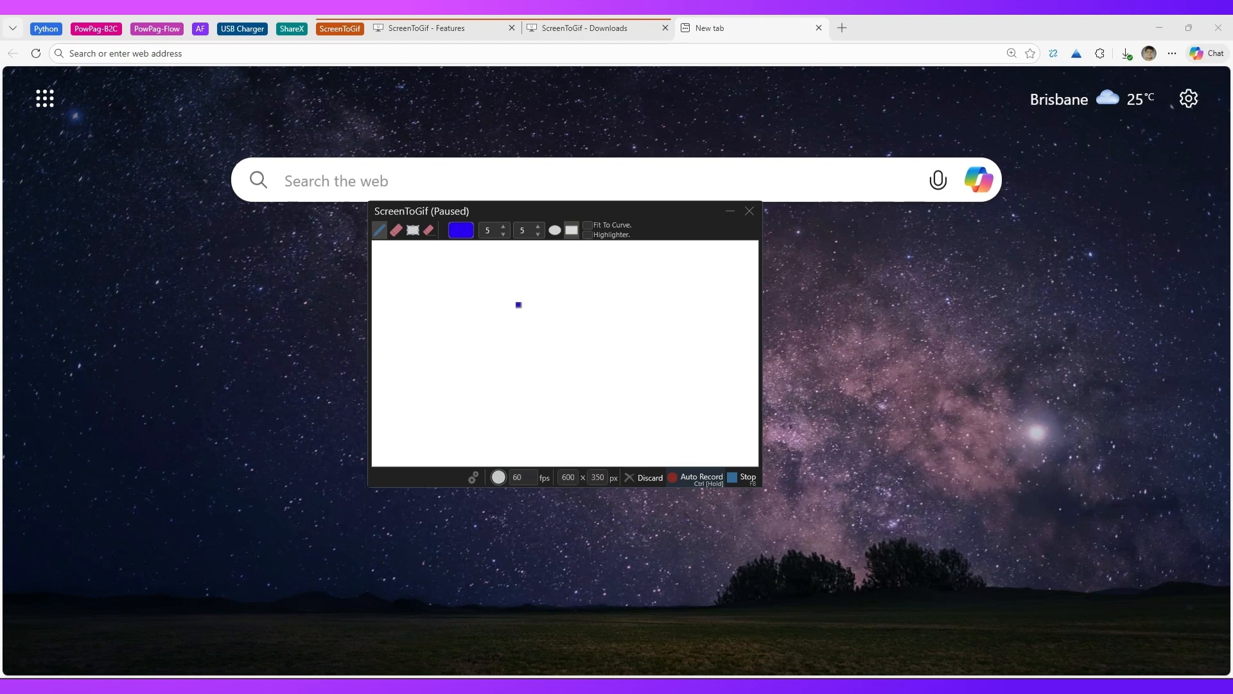
pyautogui.click(555, 230)
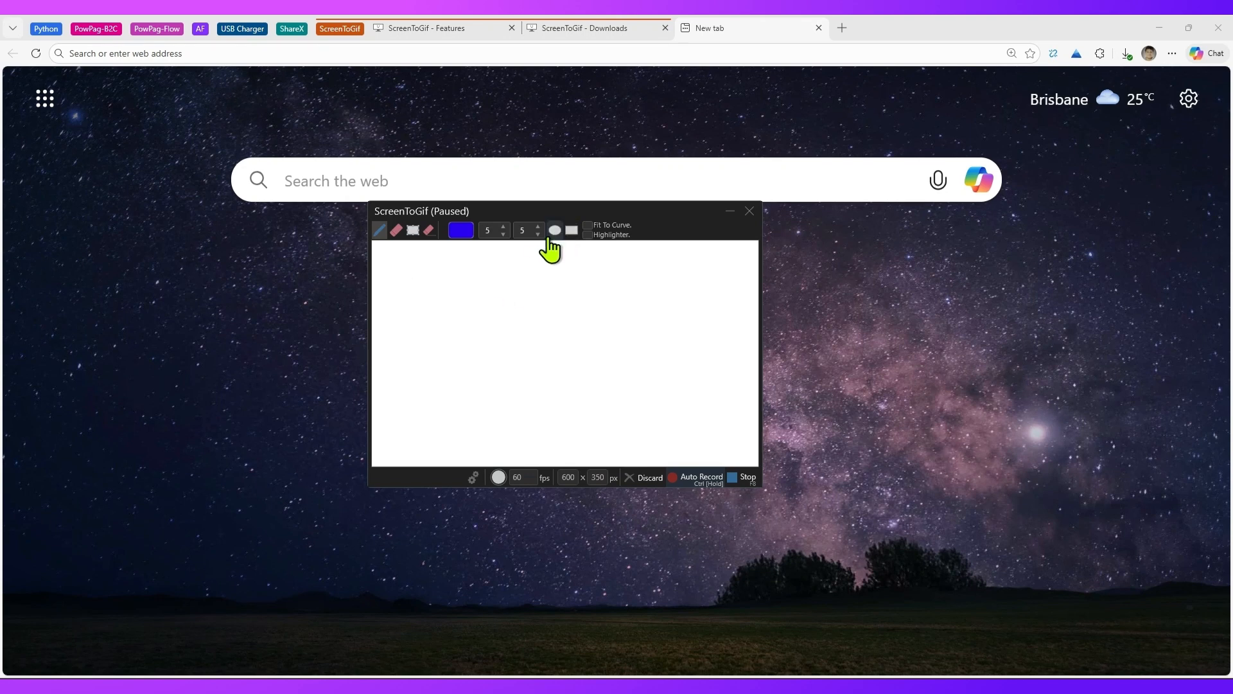
pyautogui.moveTo(452, 276)
pyautogui.mouseDown()
pyautogui.moveTo(529, 333)
pyautogui.moveTo(540, 289)
pyautogui.moveTo(457, 282)
pyautogui.mouseUp()
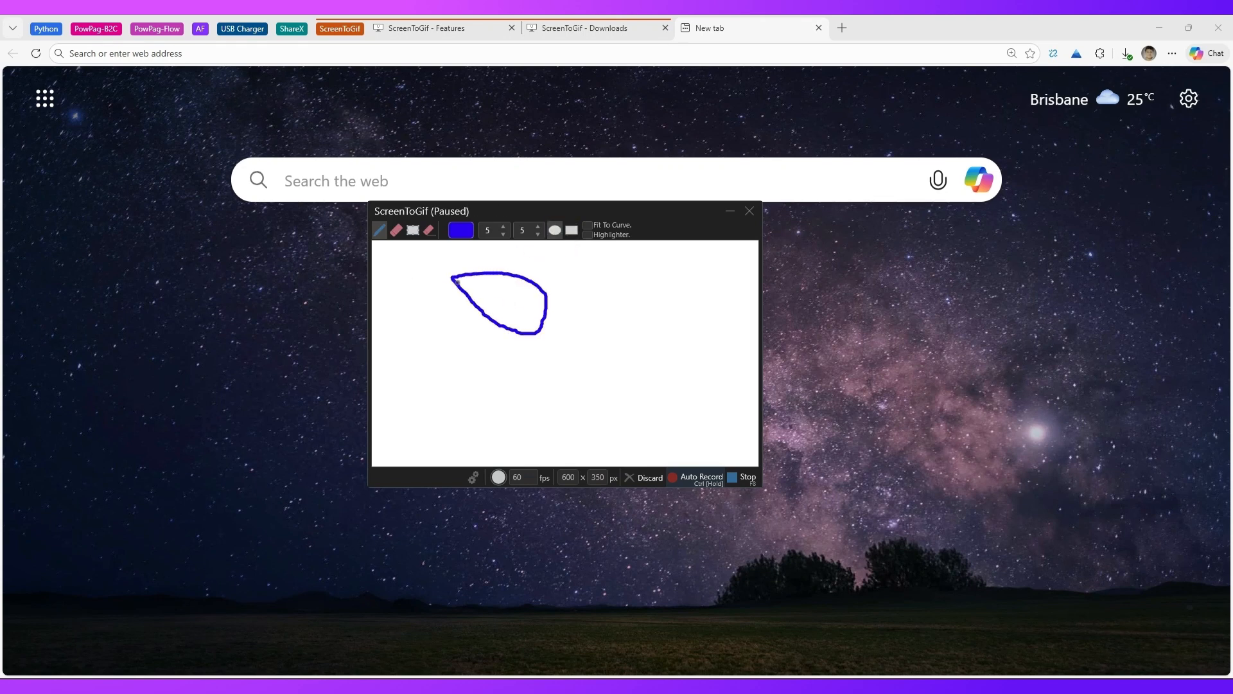
pyautogui.moveTo(474, 341)
pyautogui.mouseDown()
pyautogui.moveTo(517, 407)
pyautogui.moveTo(475, 341)
pyautogui.mouseUp()
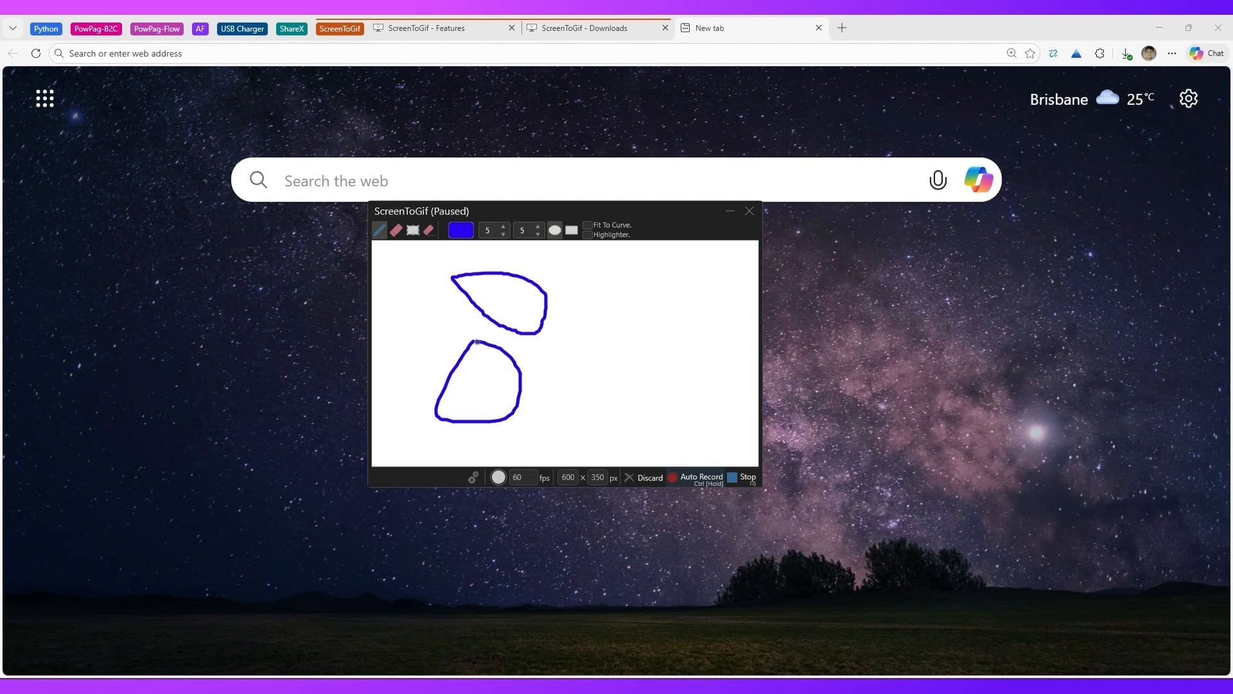
pyautogui.moveTo(425, 300)
pyautogui.mouseDown()
pyautogui.moveTo(385, 348)
pyautogui.moveTo(421, 302)
pyautogui.mouseUp()
# Change the pen color to red, #FFF10000, and draw several freehand strokes around the blue shapes.
pyautogui.click(461, 230)
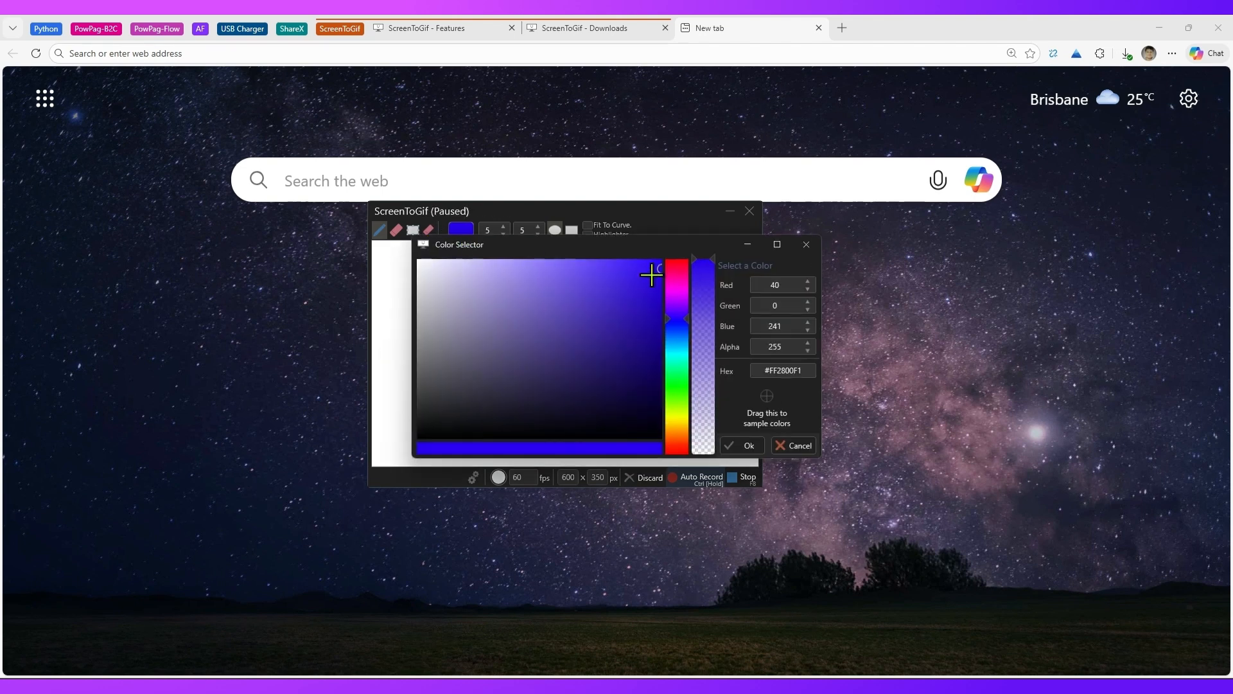
pyautogui.click(681, 271)
pyautogui.click(745, 444)
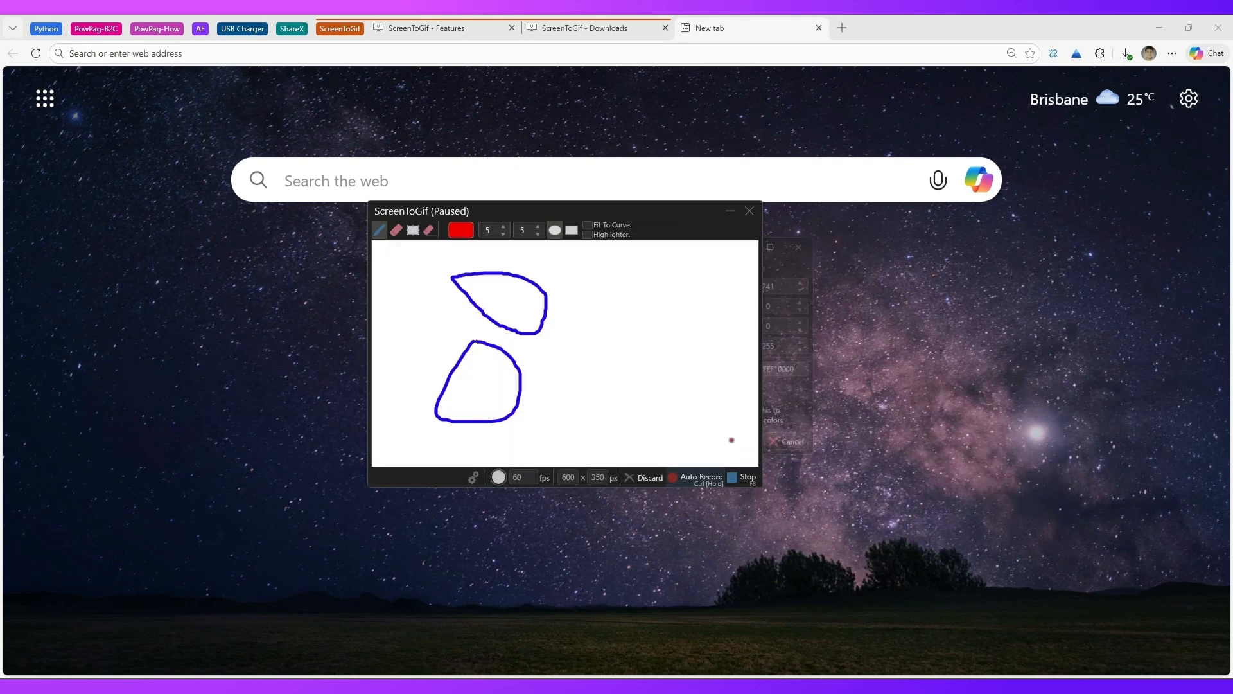
pyautogui.moveTo(405, 294)
pyautogui.mouseDown()
pyautogui.moveTo(405, 358)
pyautogui.moveTo(439, 351)
pyautogui.moveTo(434, 291)
pyautogui.moveTo(415, 286)
pyautogui.moveTo(460, 336)
pyautogui.mouseUp()
pyautogui.moveTo(625, 337)
pyautogui.mouseDown()
pyautogui.moveTo(622, 359)
pyautogui.moveTo(584, 378)
pyautogui.moveTo(580, 434)
pyautogui.moveTo(708, 383)
pyautogui.mouseUp()
pyautogui.moveTo(684, 308)
pyautogui.mouseDown()
pyautogui.moveTo(702, 322)
pyautogui.moveTo(691, 389)
pyautogui.mouseUp()
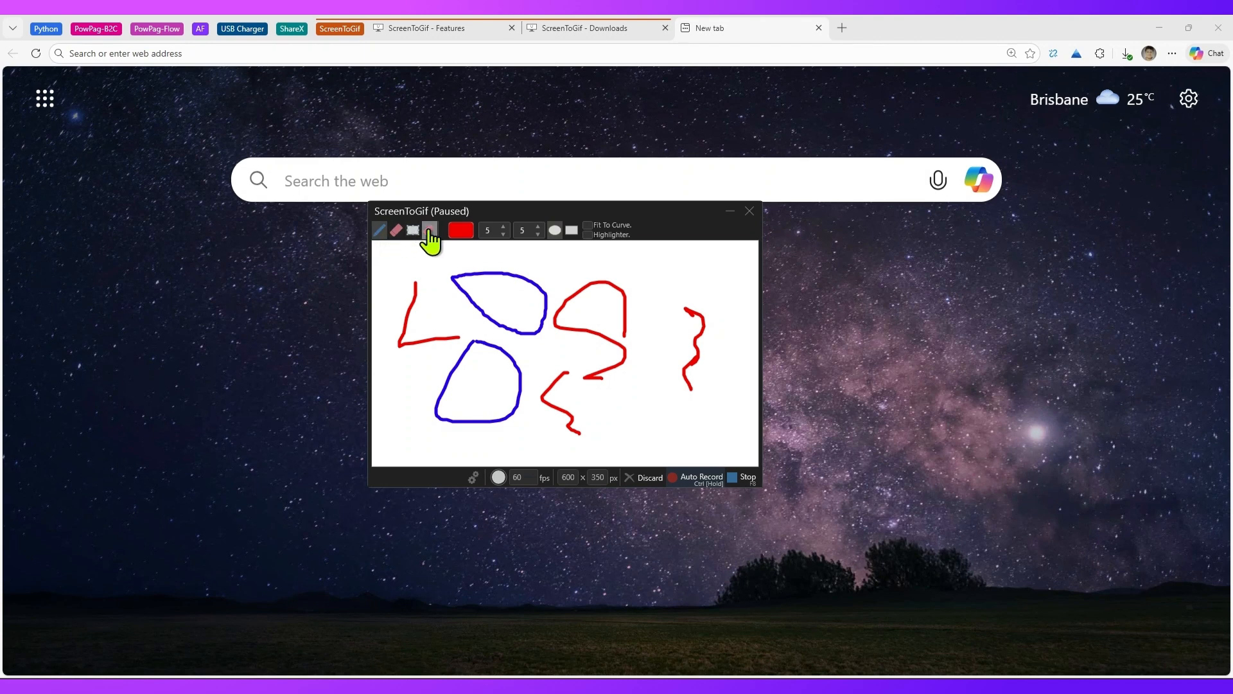
# Erase all the blue and red strokes from the board with the stroke eraser.
pyautogui.click(429, 230)
pyautogui.moveTo(436, 339)
pyautogui.mouseDown()
pyautogui.moveTo(413, 295)
pyautogui.moveTo(738, 313)
pyautogui.mouseUp()
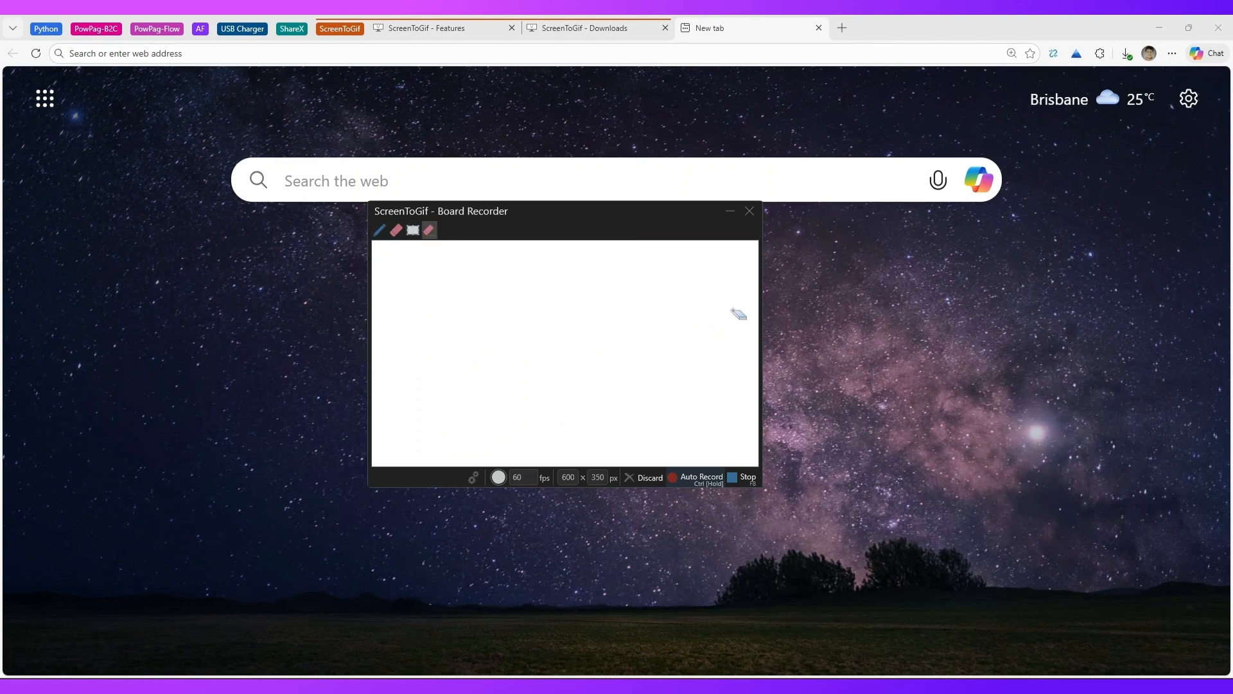
# Draw several thin red freehand strokes with the pen's width and height set to 1, and stop the board recording.
pyautogui.click(381, 231)
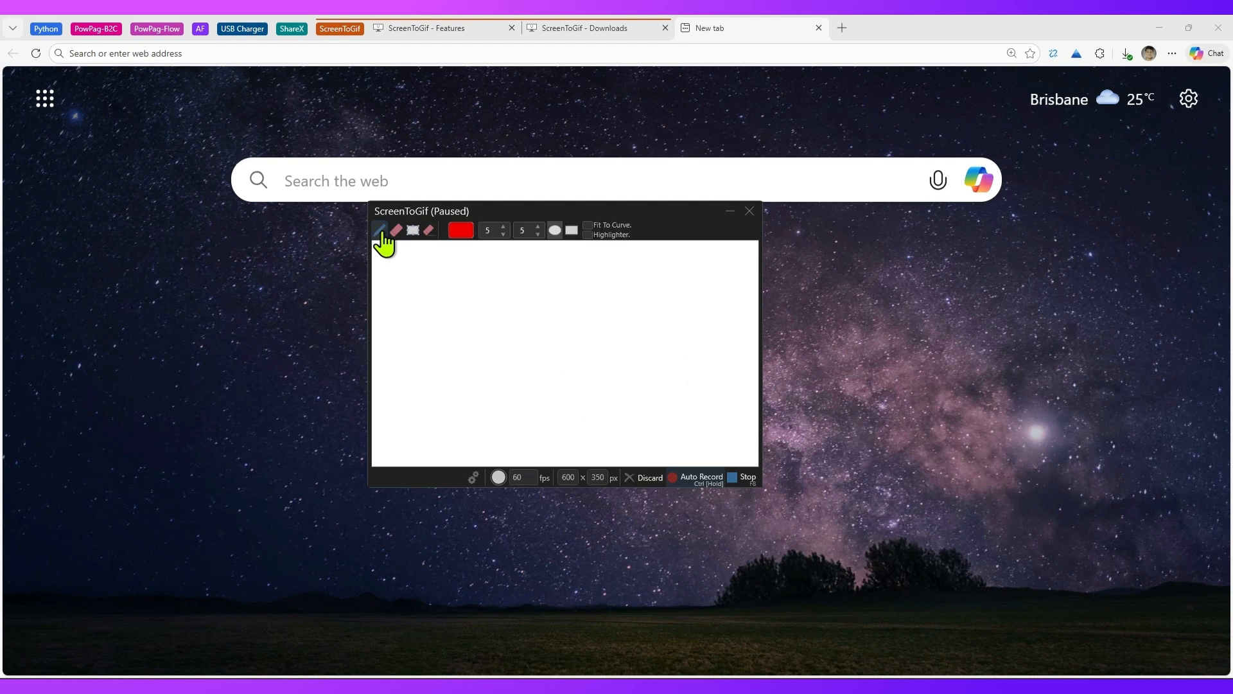
pyautogui.click(503, 235)
pyautogui.click(538, 235)
pyautogui.click(538, 234)
pyautogui.moveTo(406, 264)
pyautogui.mouseDown()
pyautogui.moveTo(456, 323)
pyautogui.moveTo(425, 289)
pyautogui.mouseUp()
pyautogui.moveTo(517, 296); pyautogui.dragTo(605, 295)
pyautogui.moveTo(469, 364)
pyautogui.mouseDown()
pyautogui.moveTo(481, 350)
pyautogui.moveTo(618, 358)
pyautogui.moveTo(656, 327)
pyautogui.mouseUp()
pyautogui.moveTo(577, 405)
pyautogui.mouseDown()
pyautogui.moveTo(494, 376)
pyautogui.moveTo(605, 392)
pyautogui.mouseUp()
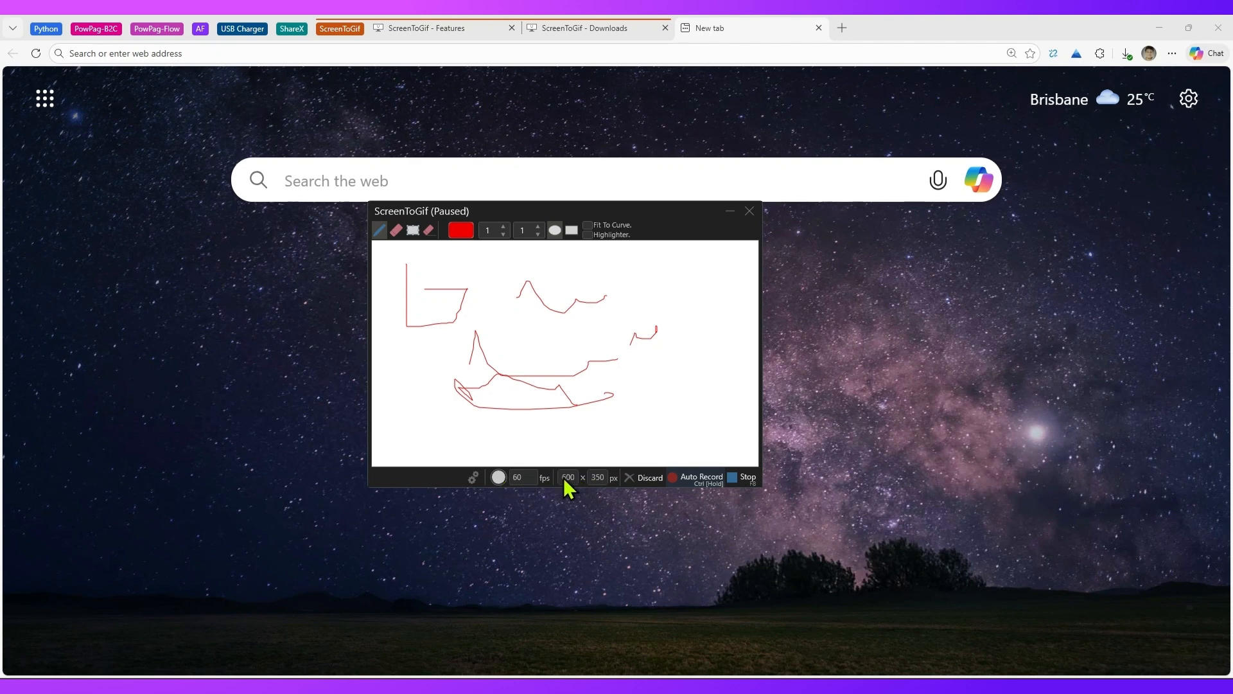
pyautogui.click(744, 478)
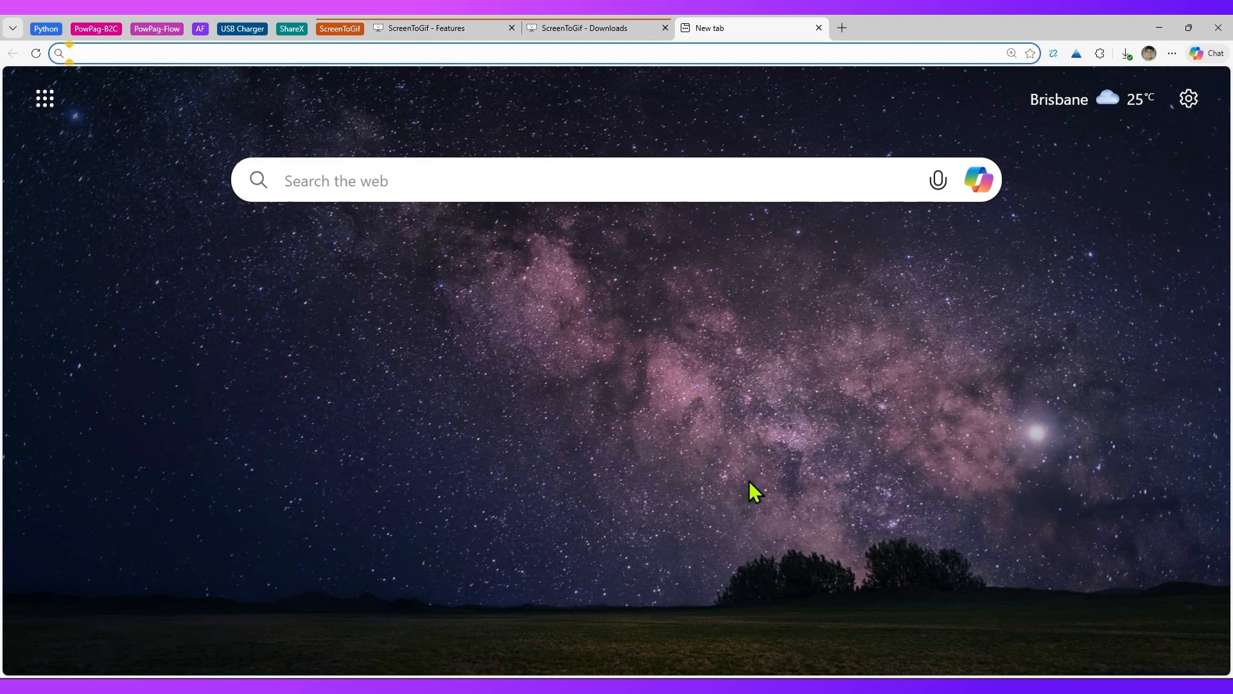
pyautogui.press('super')
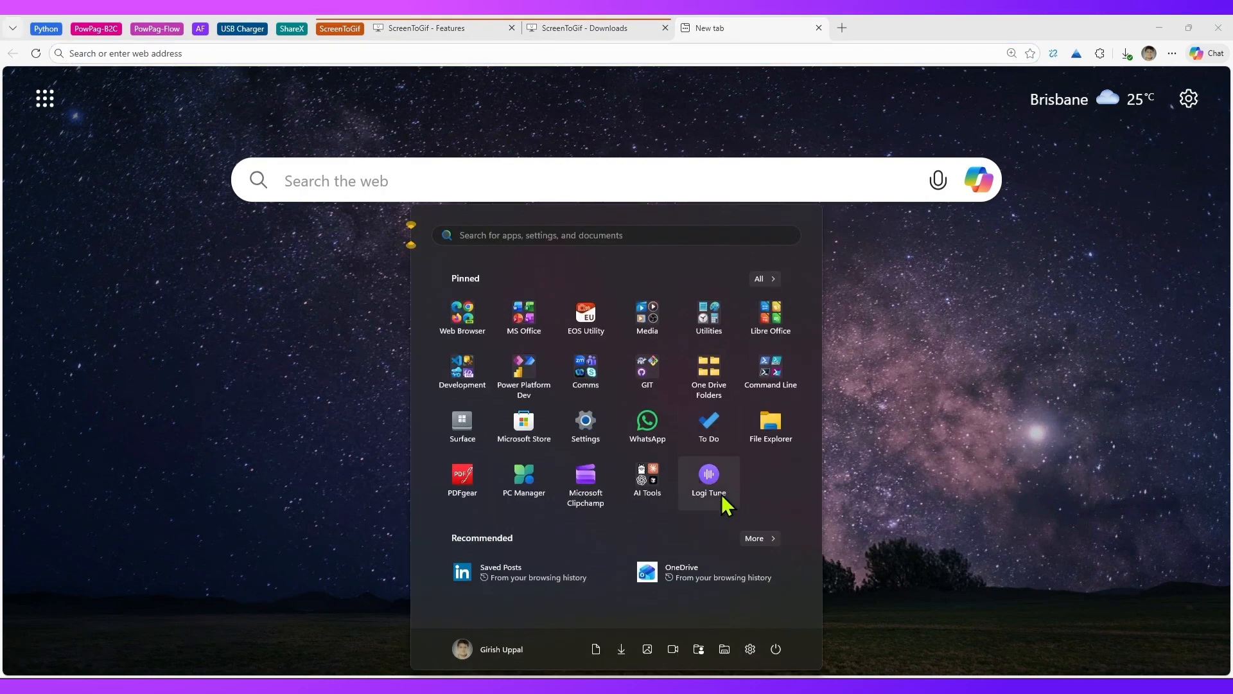
pyautogui.write('s')
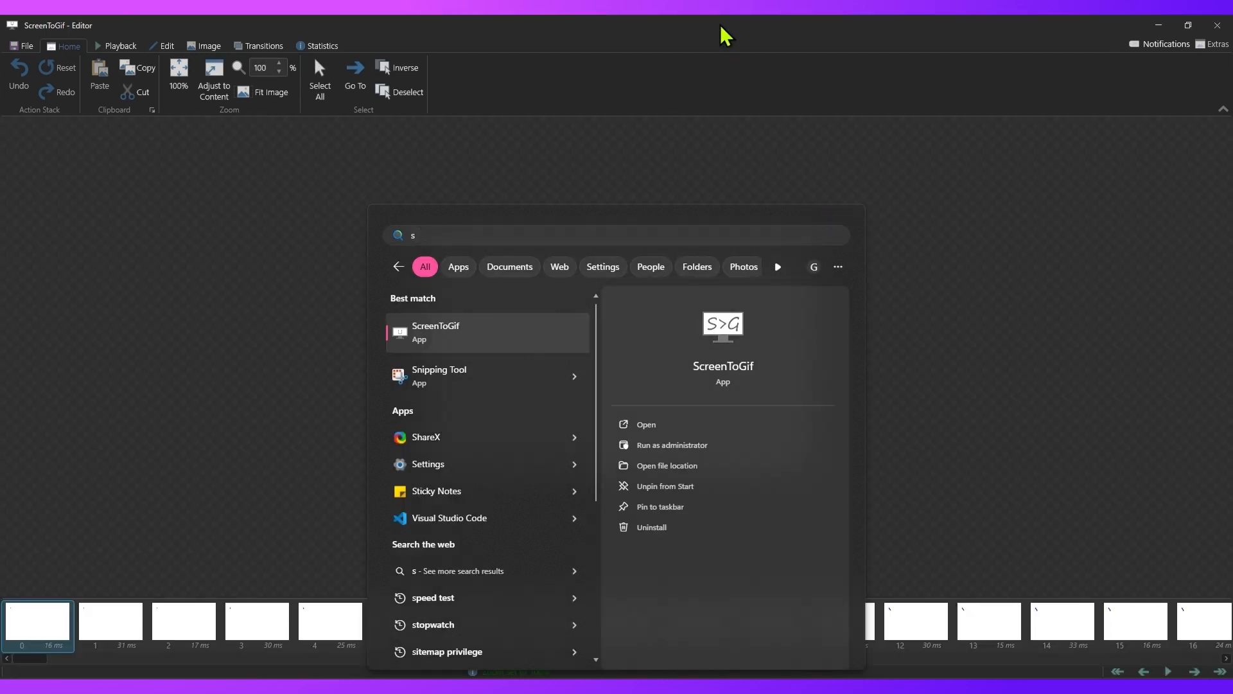
pyautogui.click(190, 495)
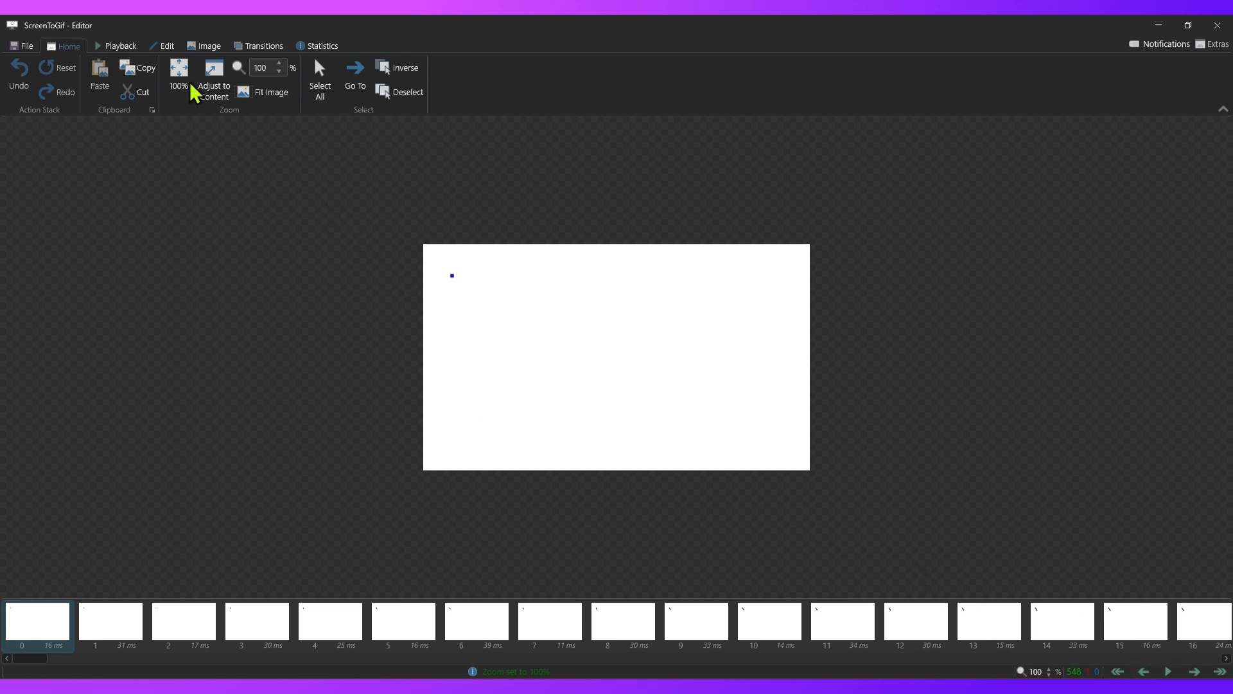
# Play back the recorded drawing in the editor and pause it partway through.
pyautogui.click(129, 47)
pyautogui.click(88, 72)
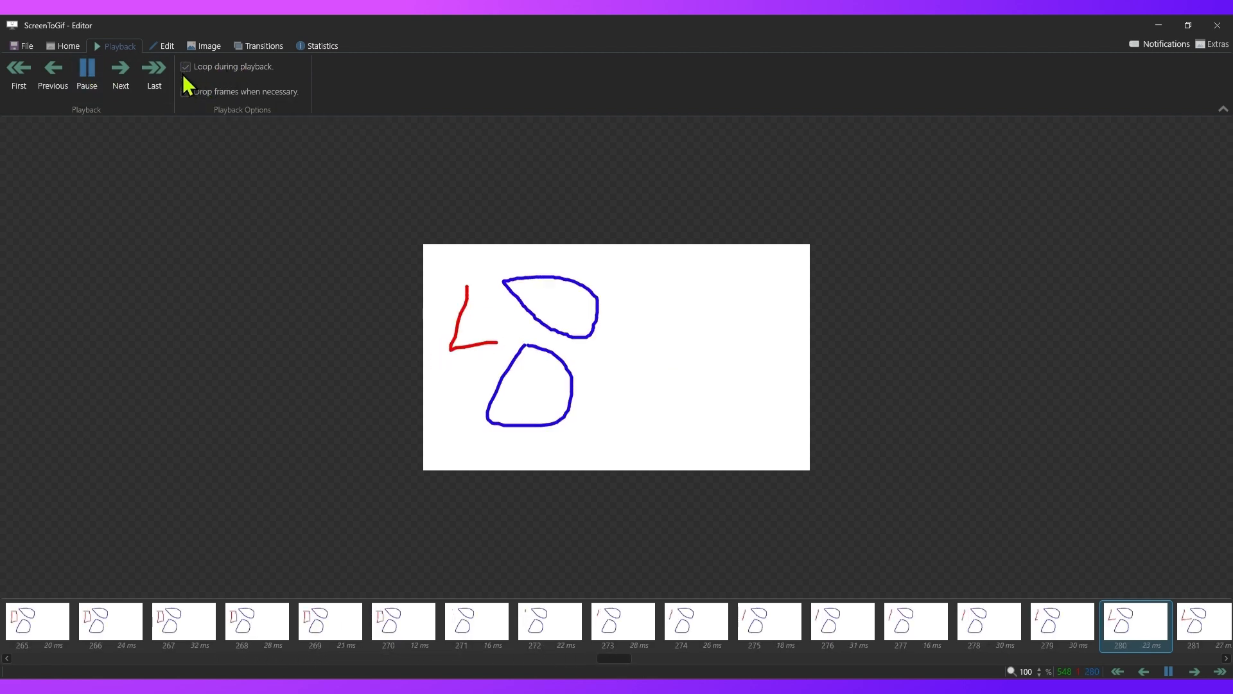
pyautogui.click(87, 72)
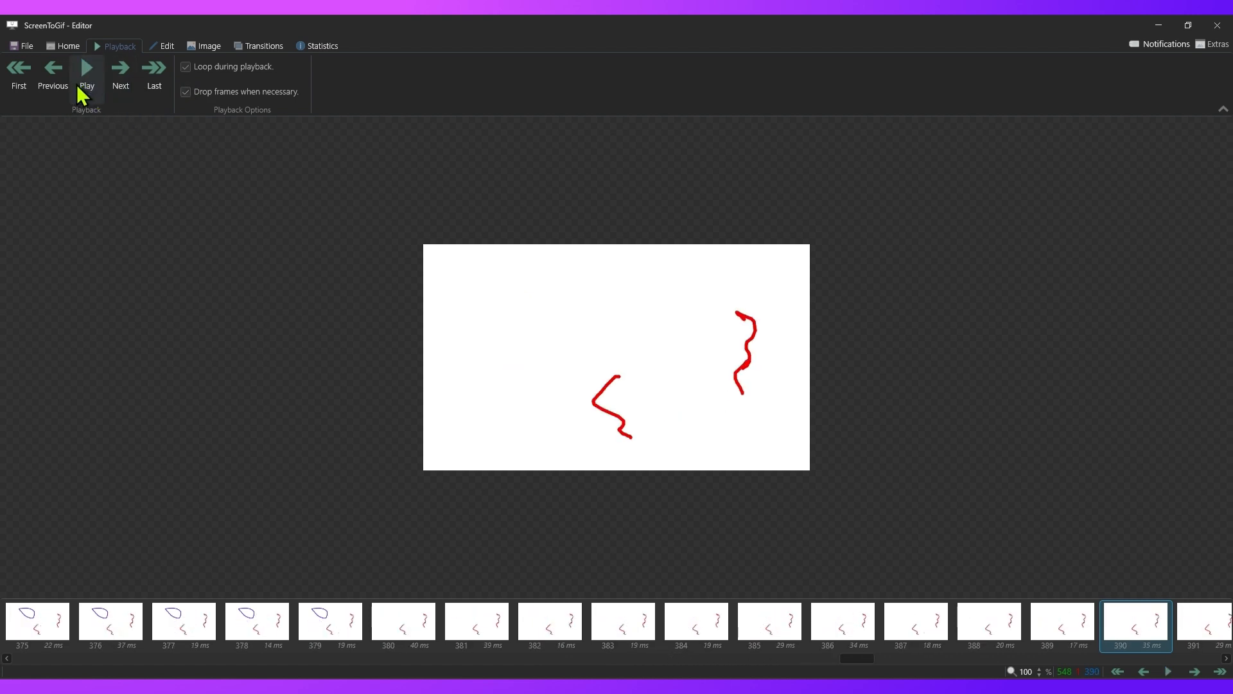
# Reduce the frame count of the entire project with a factor of 1 and a remove count of 1.
pyautogui.click(160, 48)
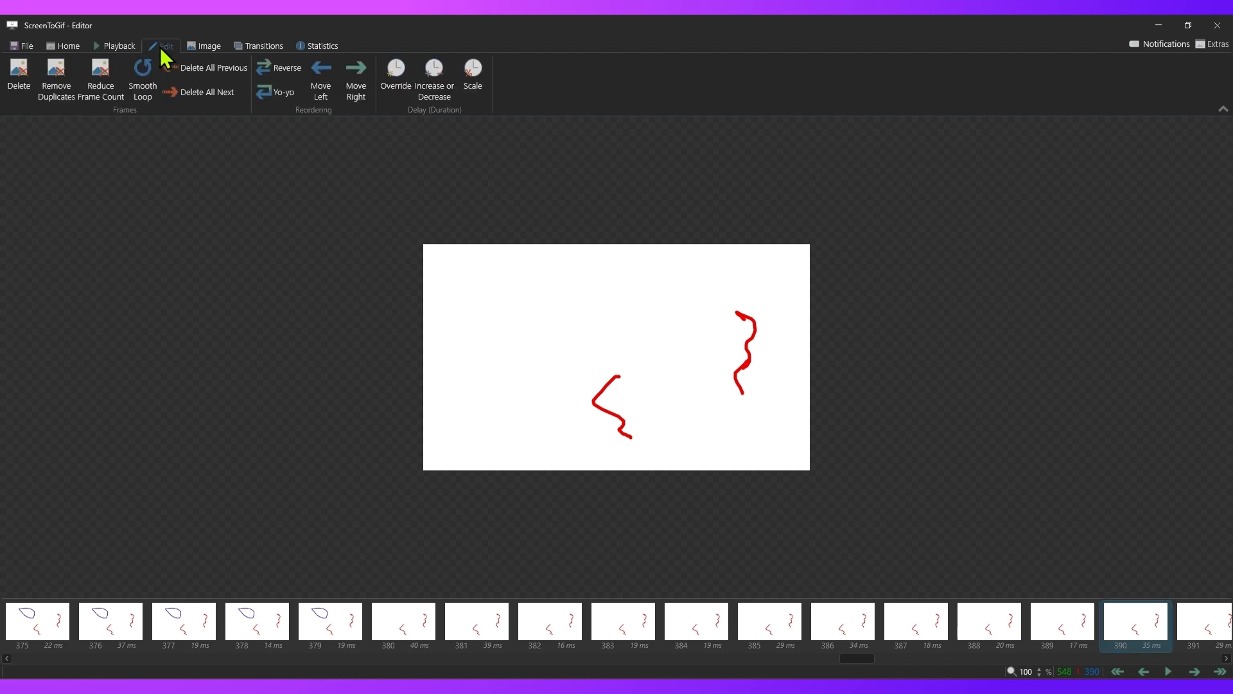
pyautogui.click(101, 91)
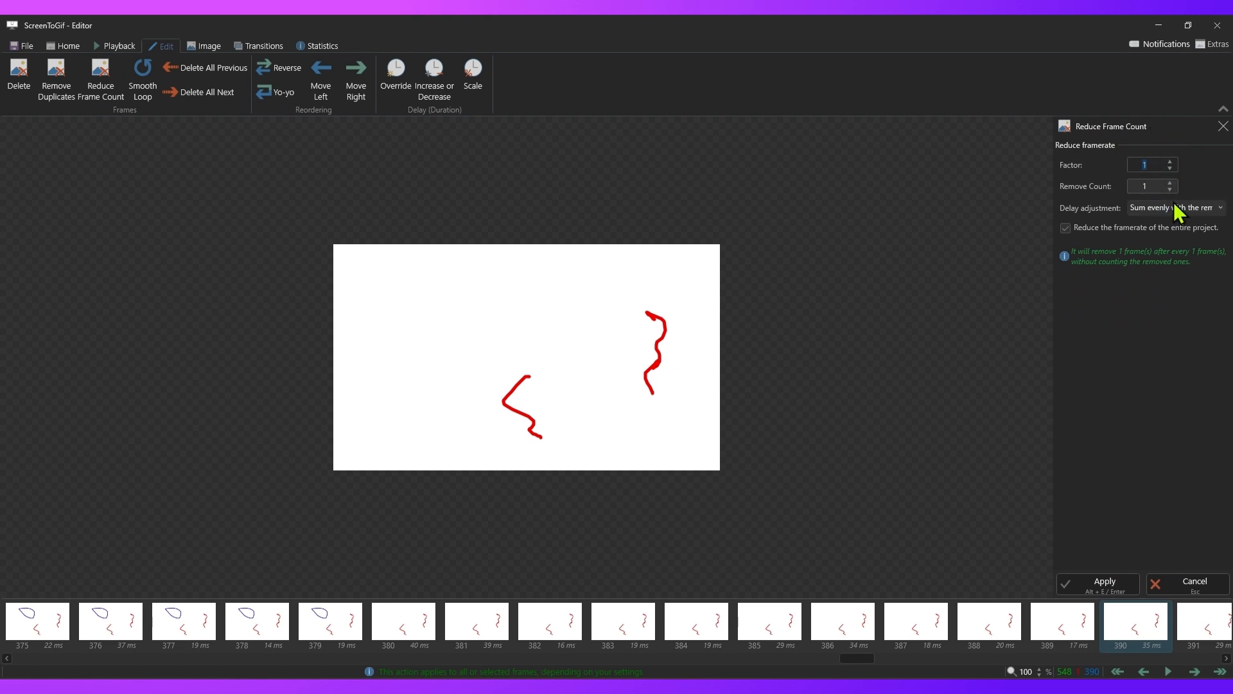
pyautogui.click(1105, 582)
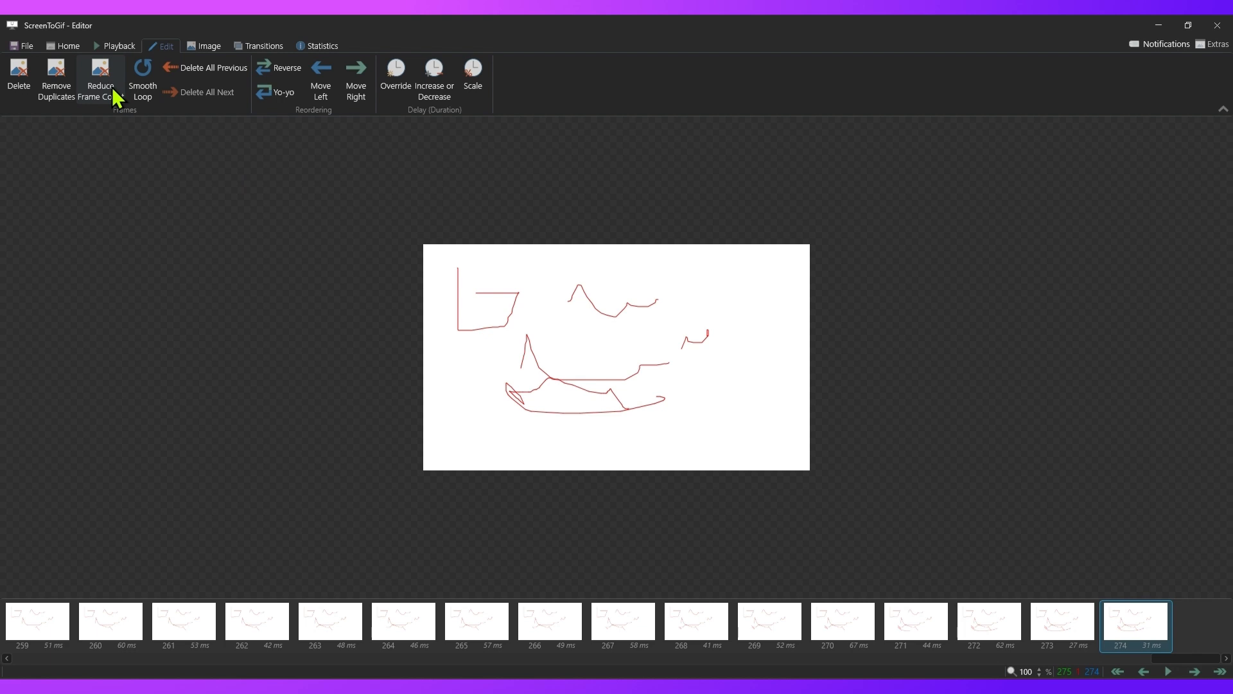
# Try removing duplicate frames at 90% similarity, dropping the first frame without adjusting delays, and undo the removal.
pyautogui.click(50, 83)
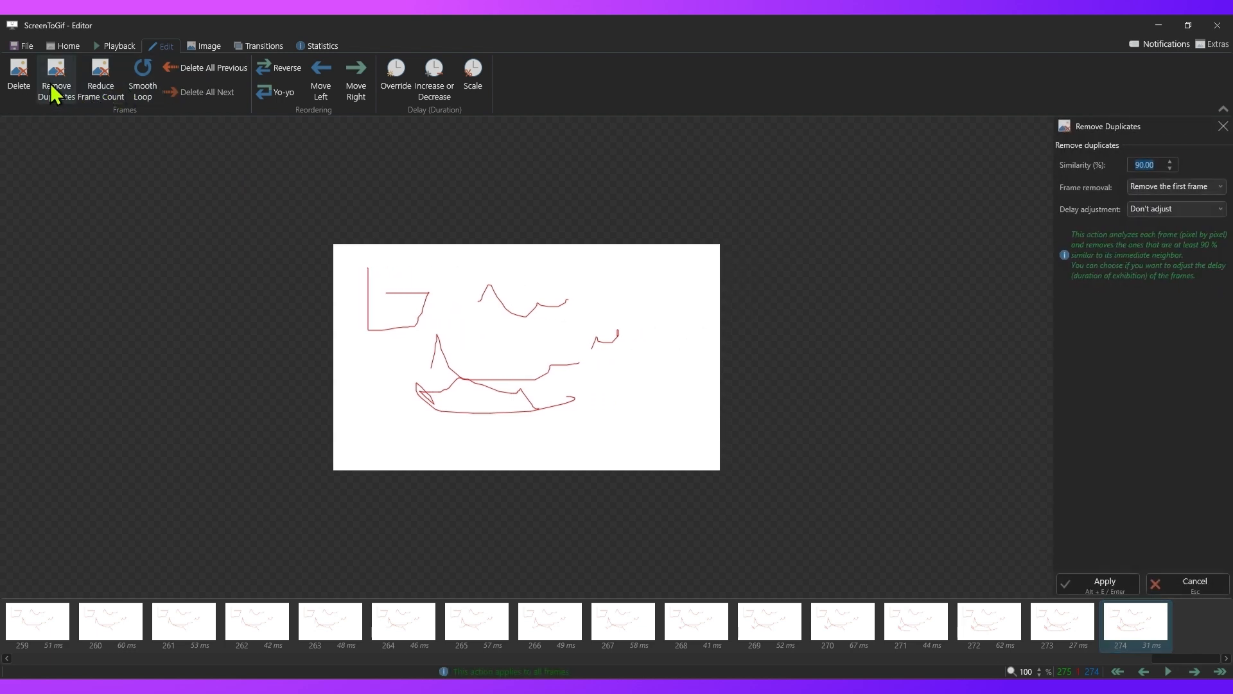
pyautogui.click(1109, 584)
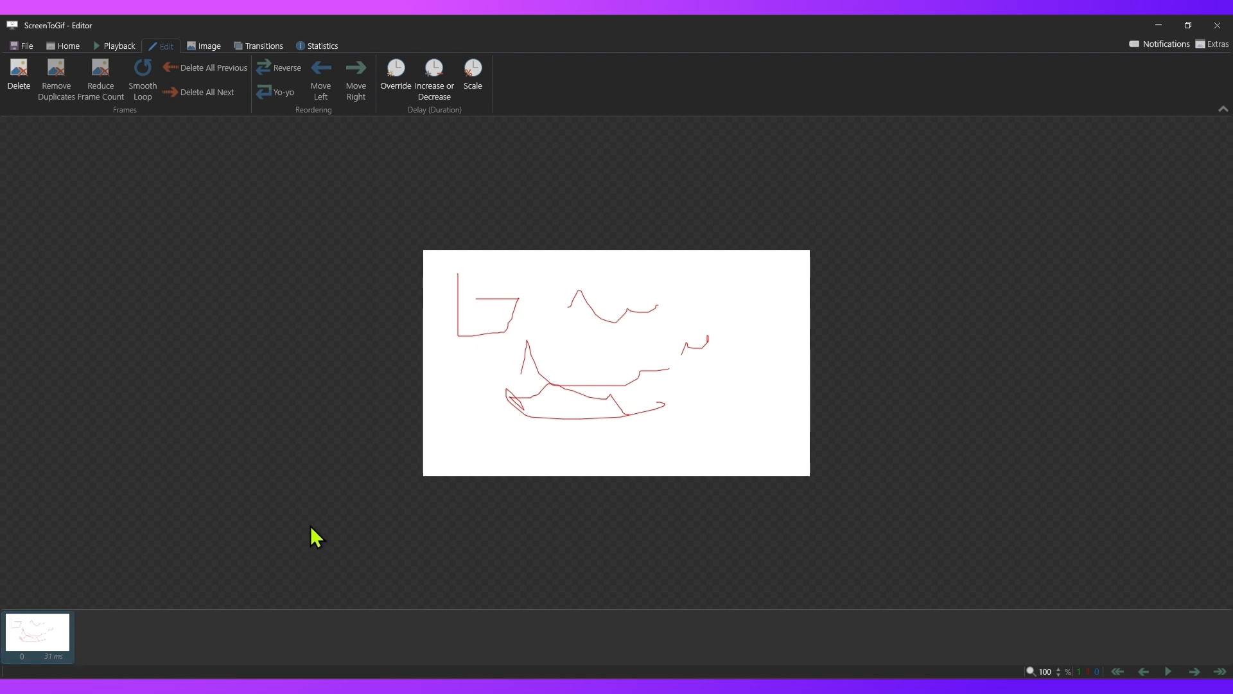
pyautogui.hotkey('ctrl', 'z')
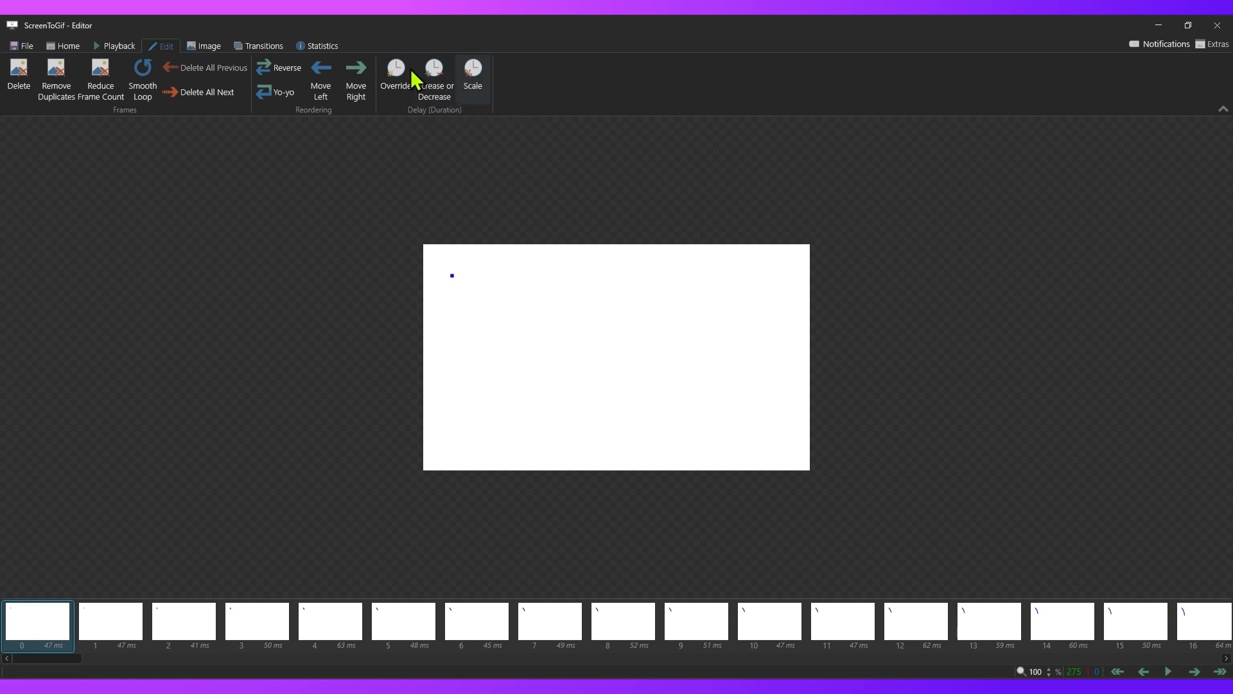
# Save the recording to the Desktop as a Gif named Animation, using the default preset.
pyautogui.click(29, 47)
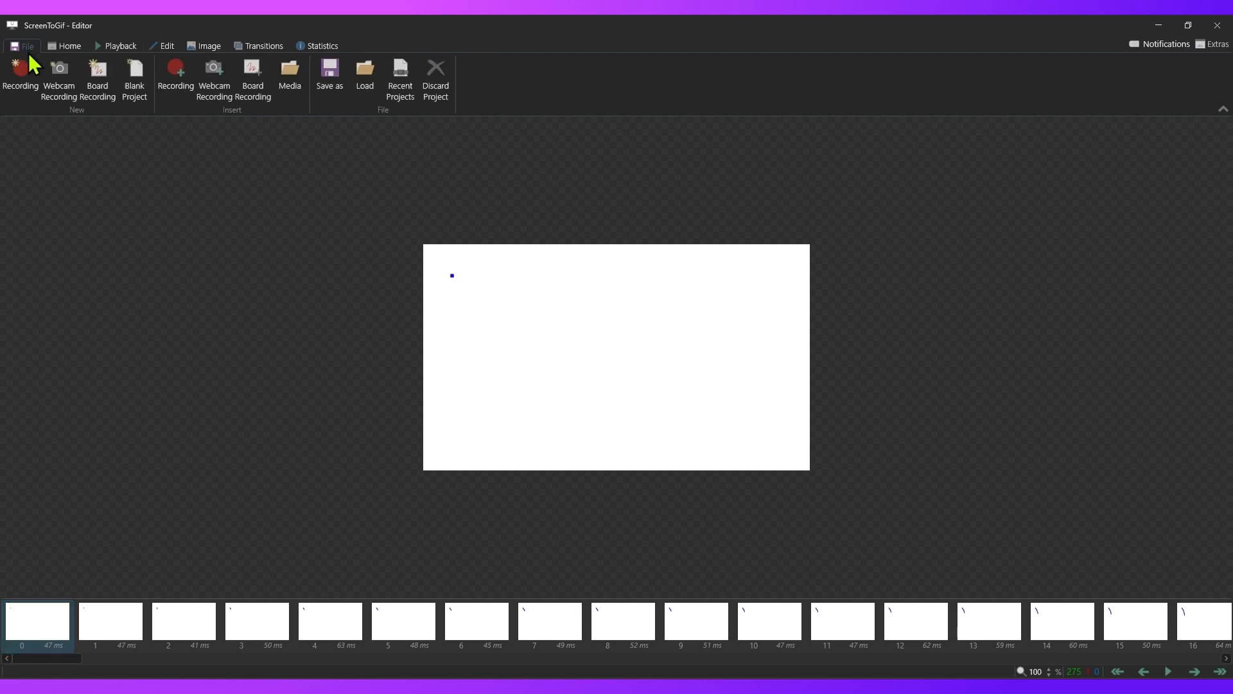
pyautogui.click(342, 76)
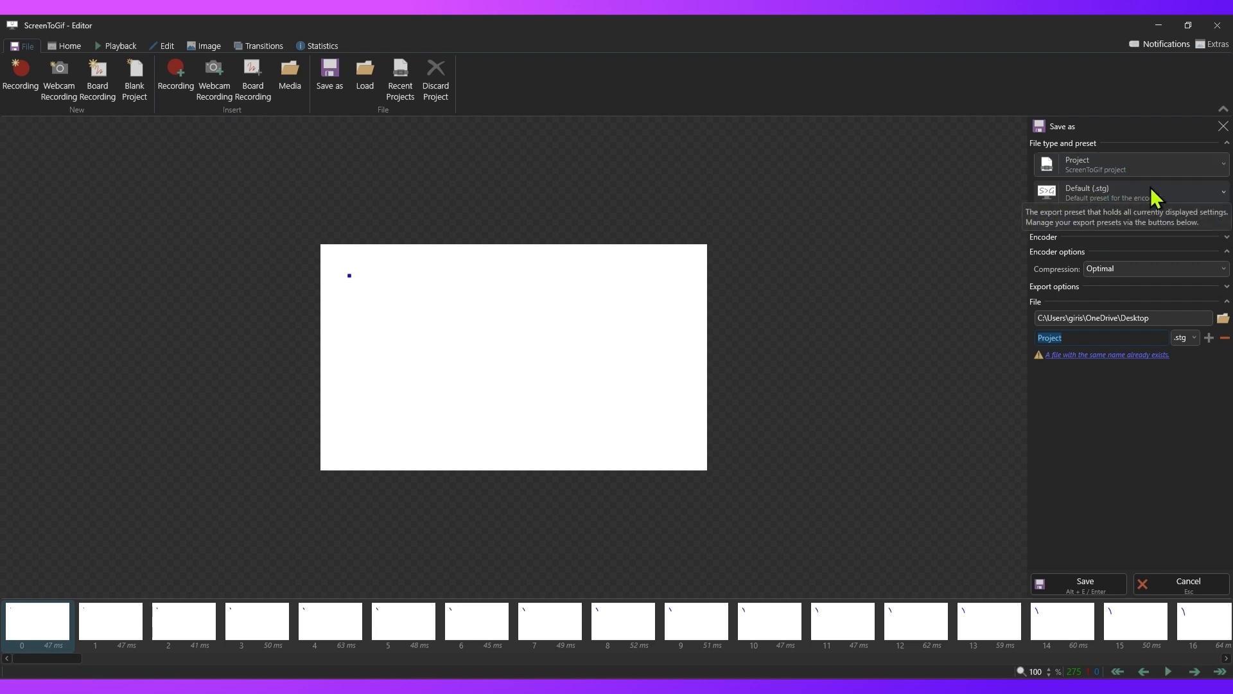
pyautogui.click(1224, 164)
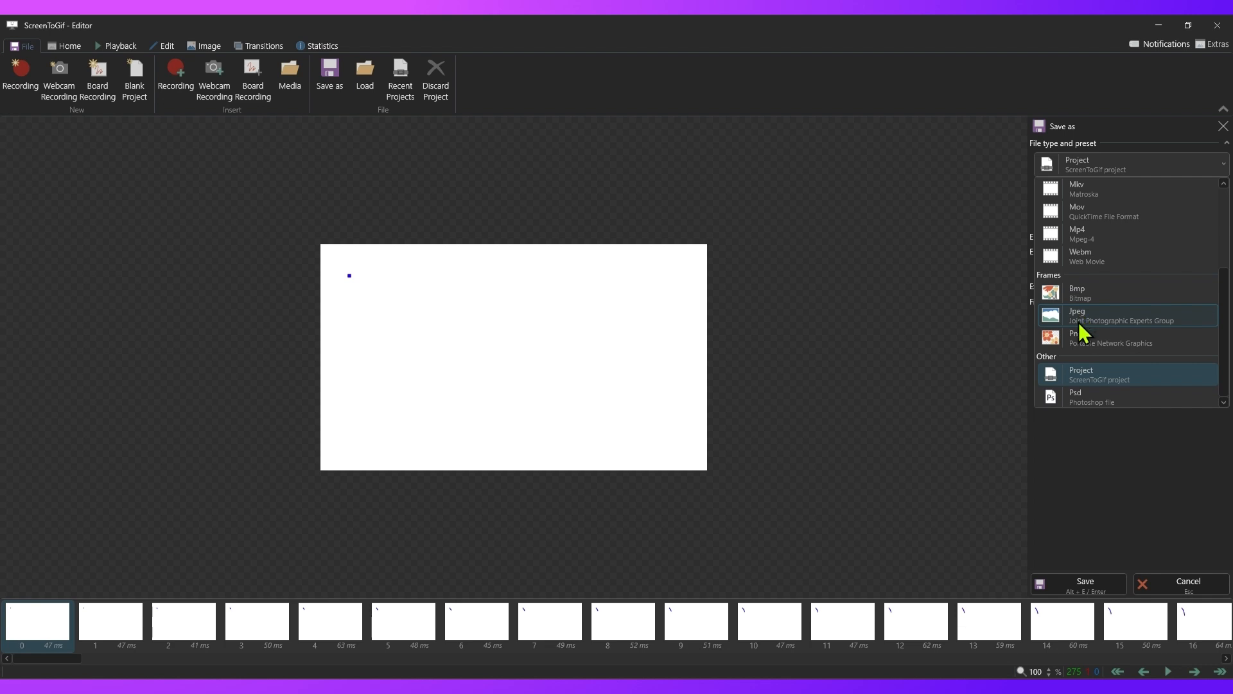
pyautogui.scroll(1, 1088, 335)
pyautogui.scroll(3, 1087, 335)
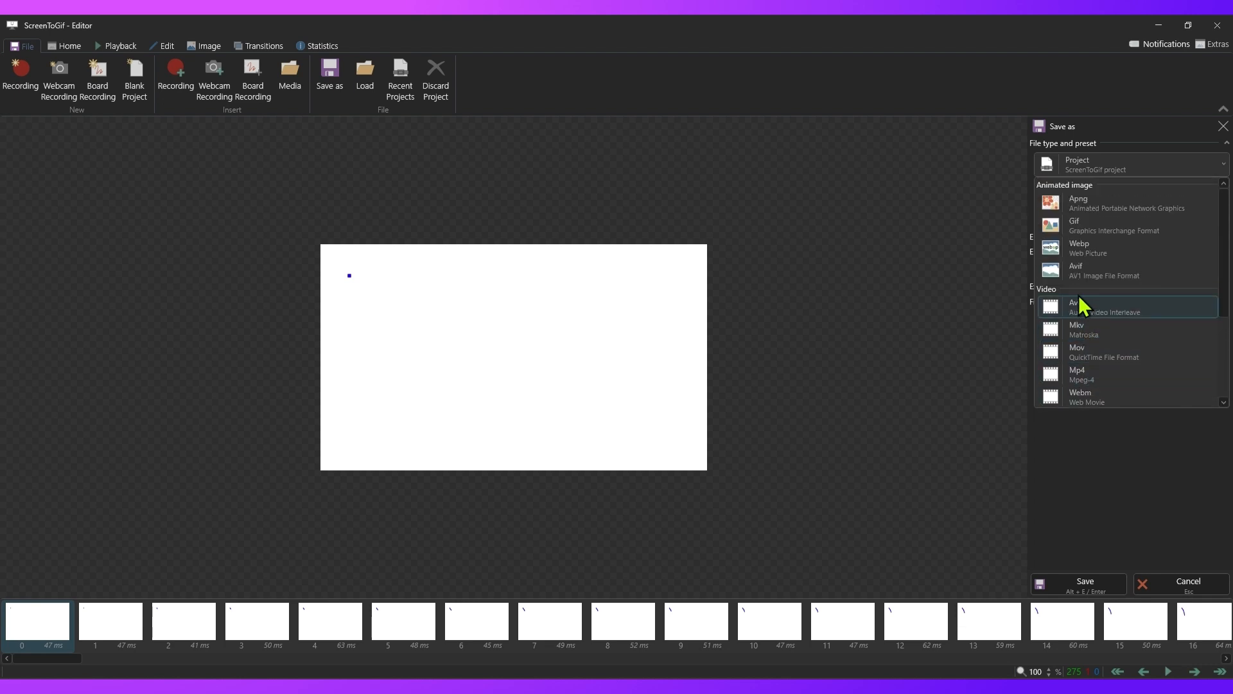
pyautogui.click(1081, 228)
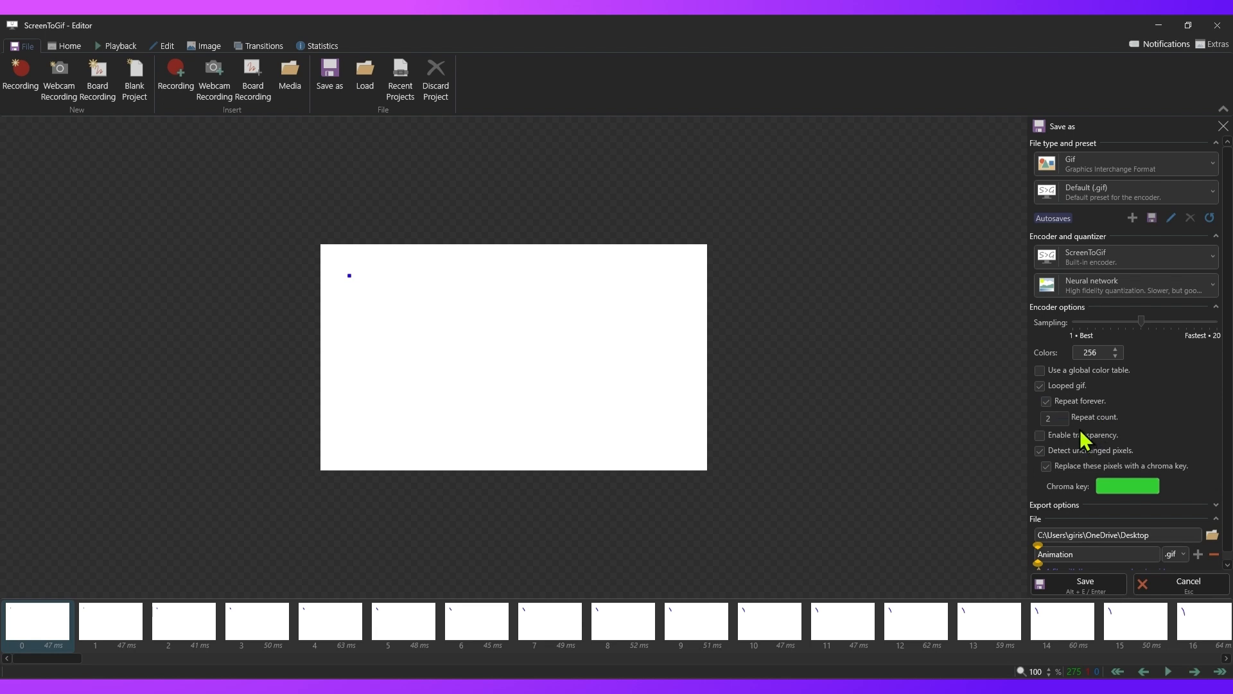
pyautogui.scroll(-1, 1083, 438)
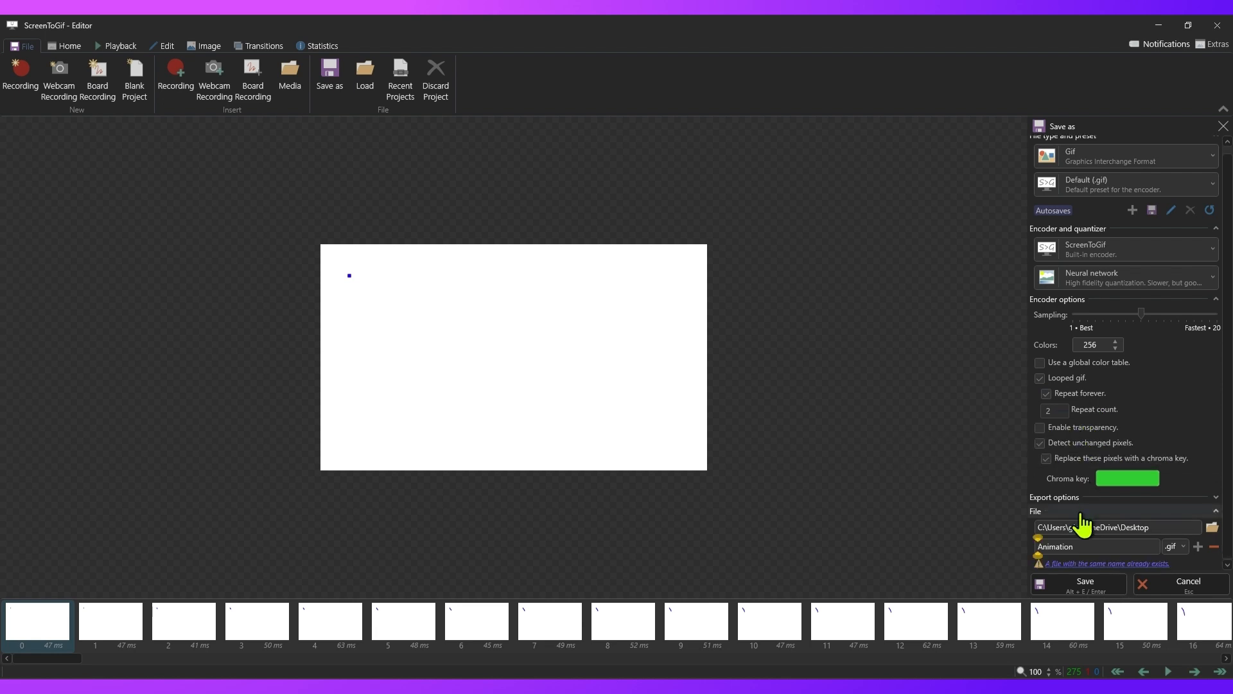
pyautogui.click(1096, 589)
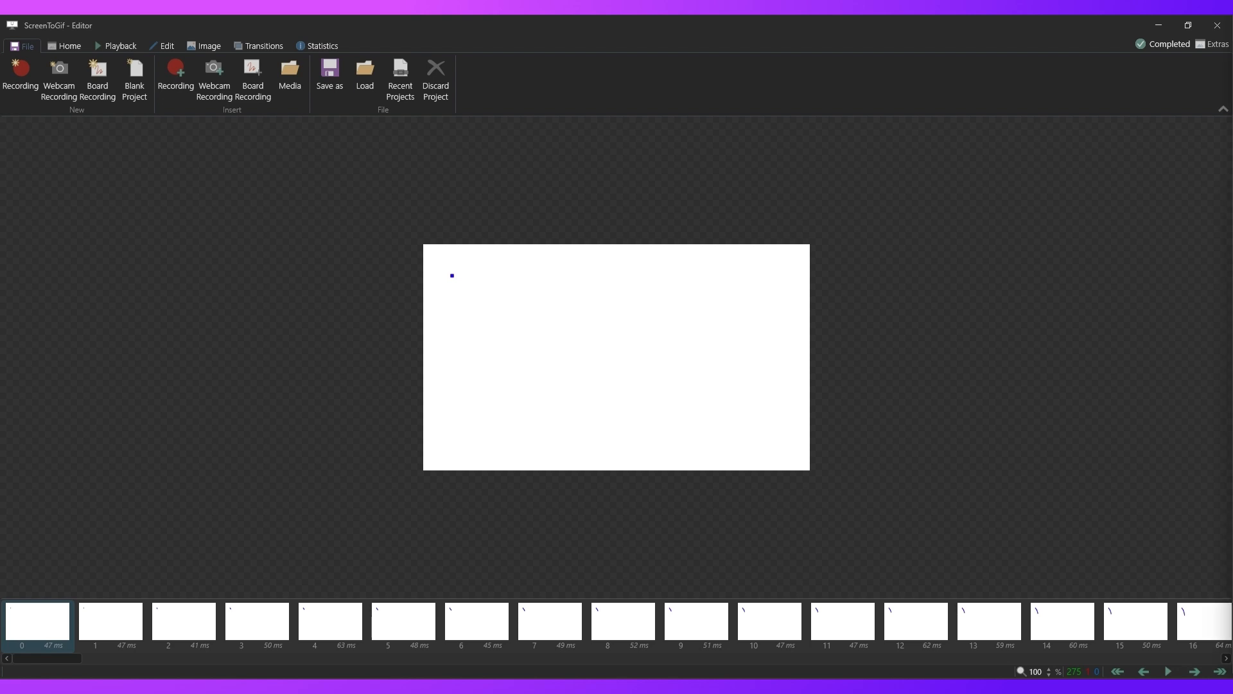
# View the exported Animation.gif in the image viewer, moving its window over the editor, and close the viewer.
pyautogui.moveTo(1232, 113); pyautogui.dragTo(633, 163)
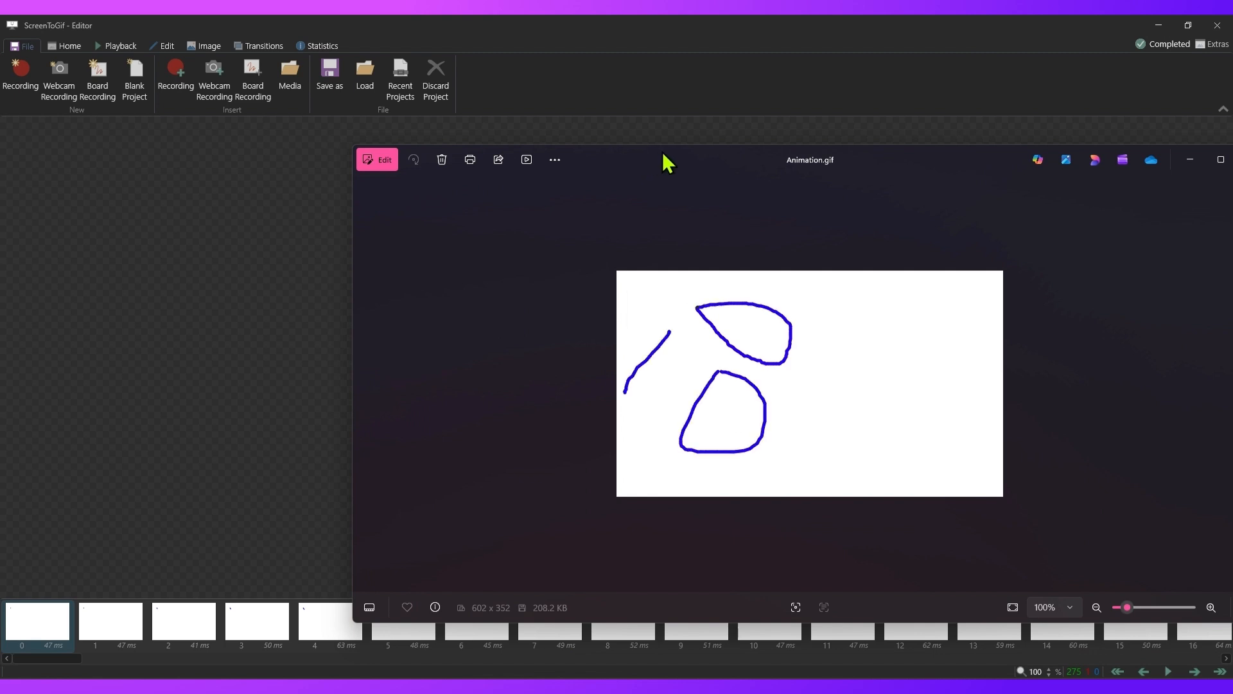
pyautogui.moveTo(650, 146); pyautogui.dragTo(538, 148)
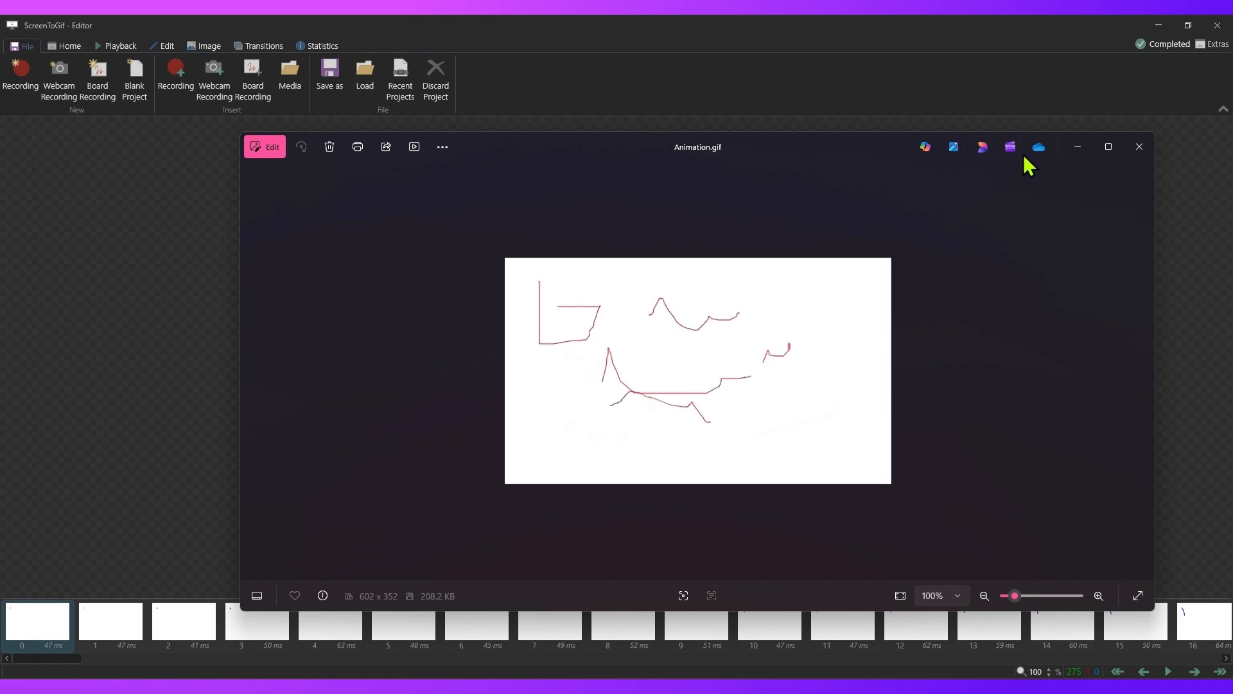
pyautogui.click(1139, 147)
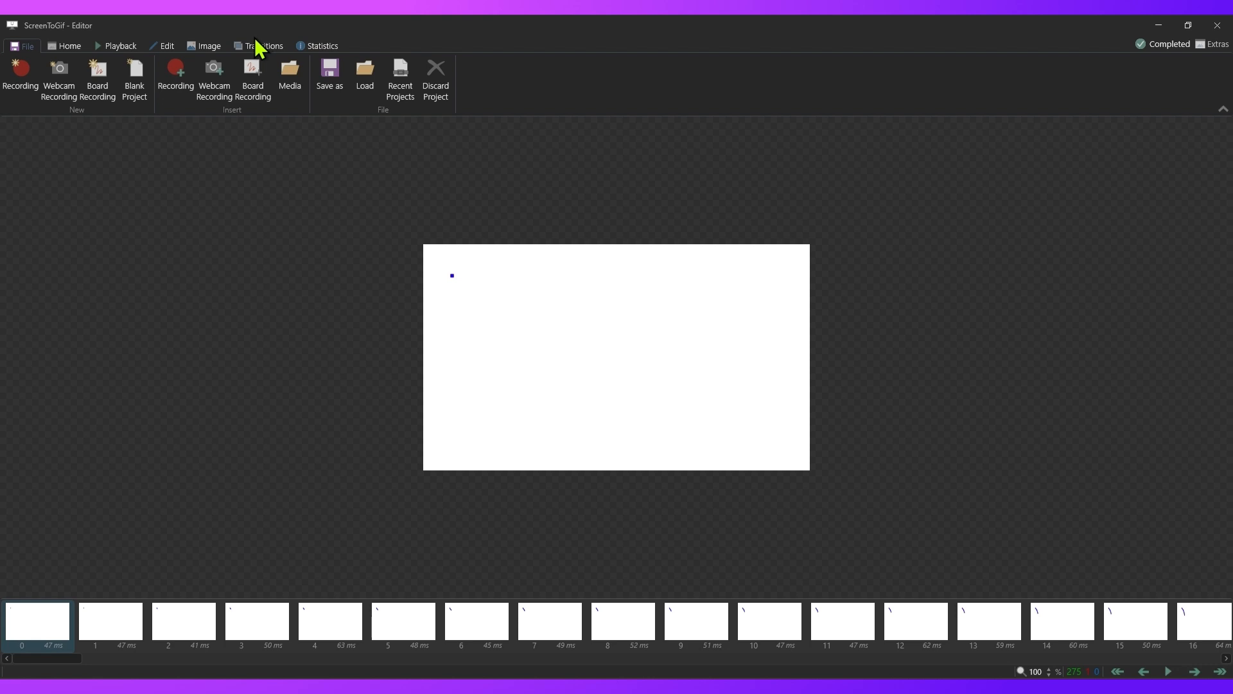
# Close the ScreenToGif editor and confirm the exit.
pyautogui.click(1216, 27)
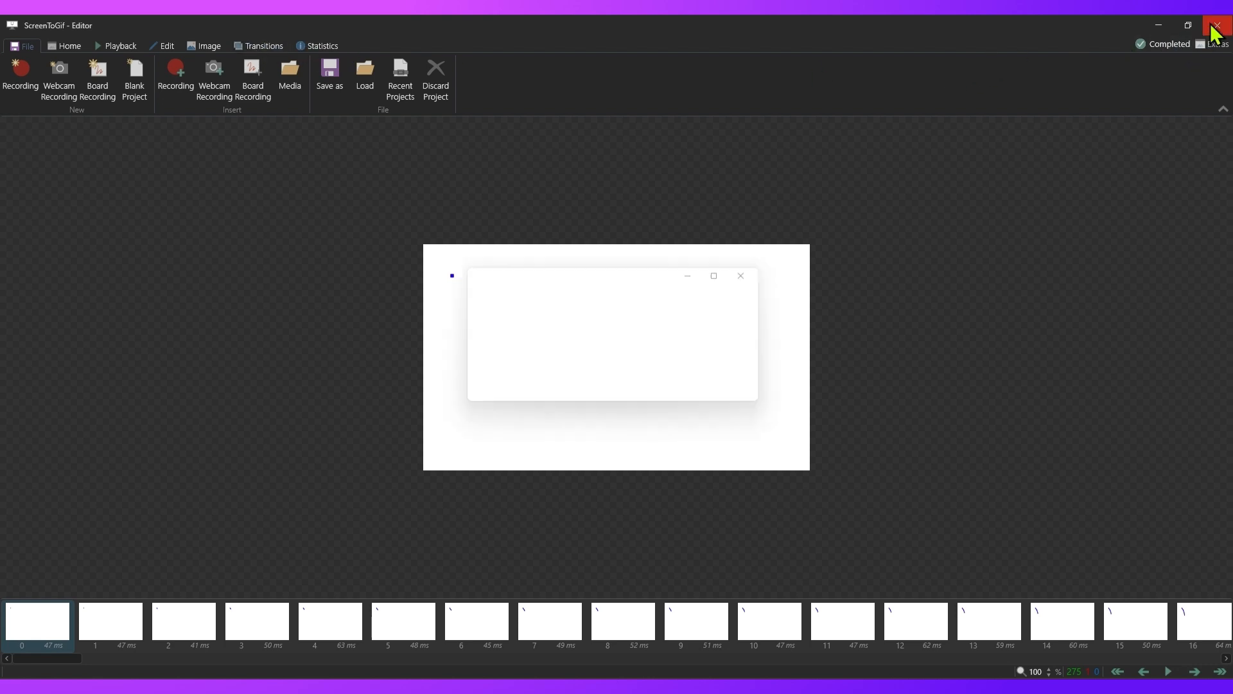
pyautogui.click(679, 395)
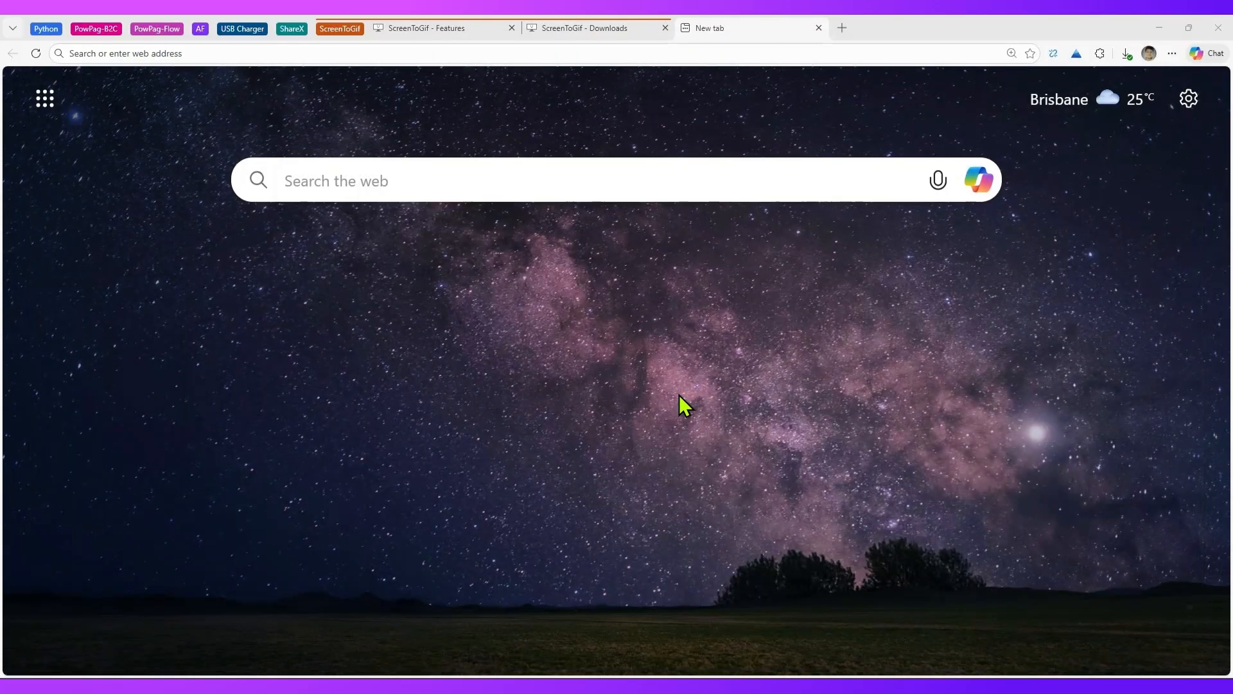
# Launch ScreenToGif and open its screen recorder.
pyautogui.press('super')
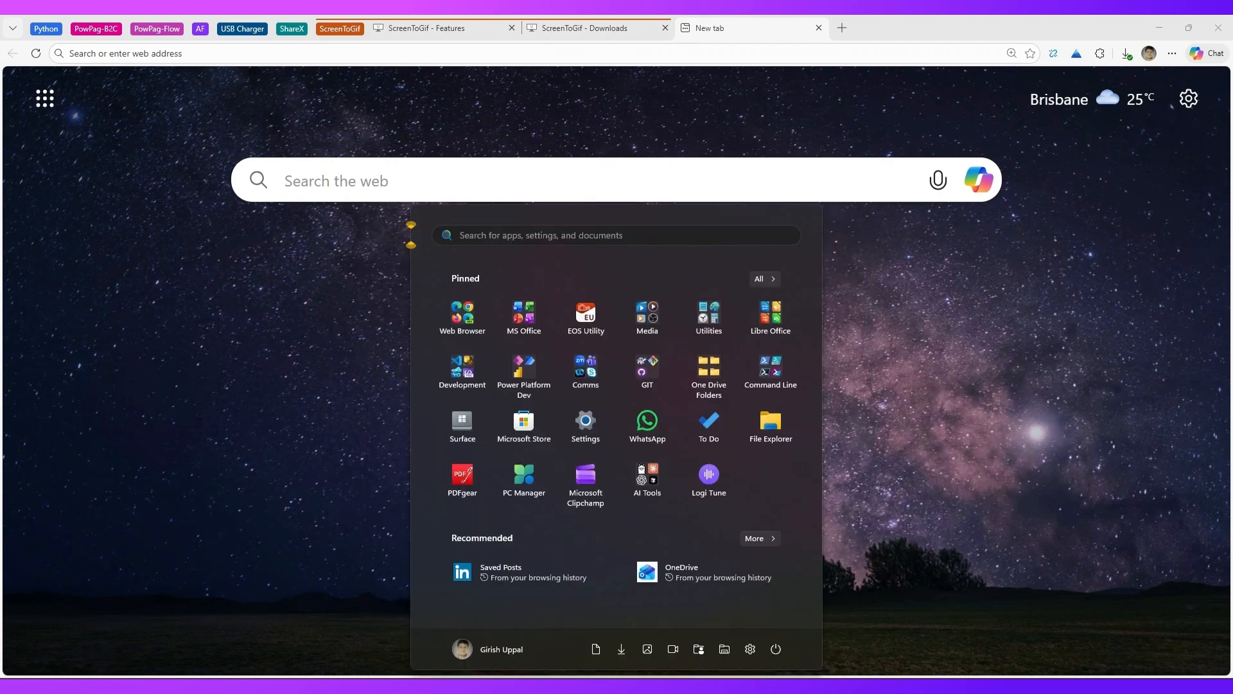
pyautogui.write('scree')
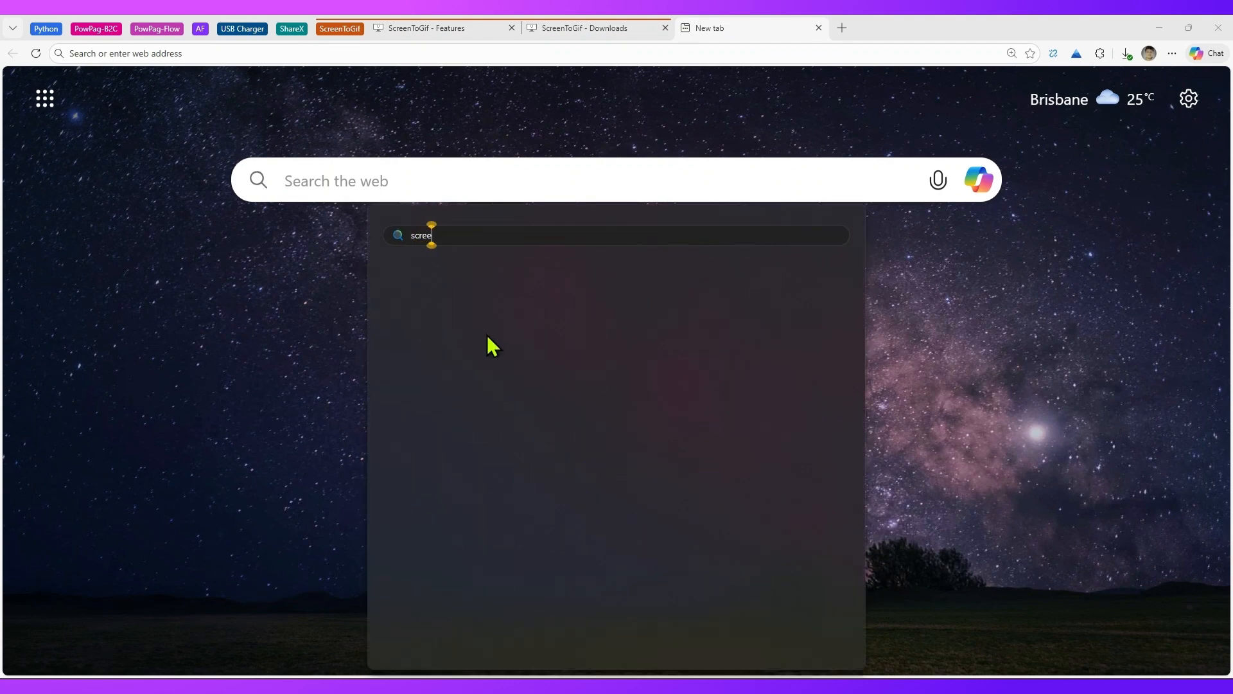
pyautogui.click(442, 333)
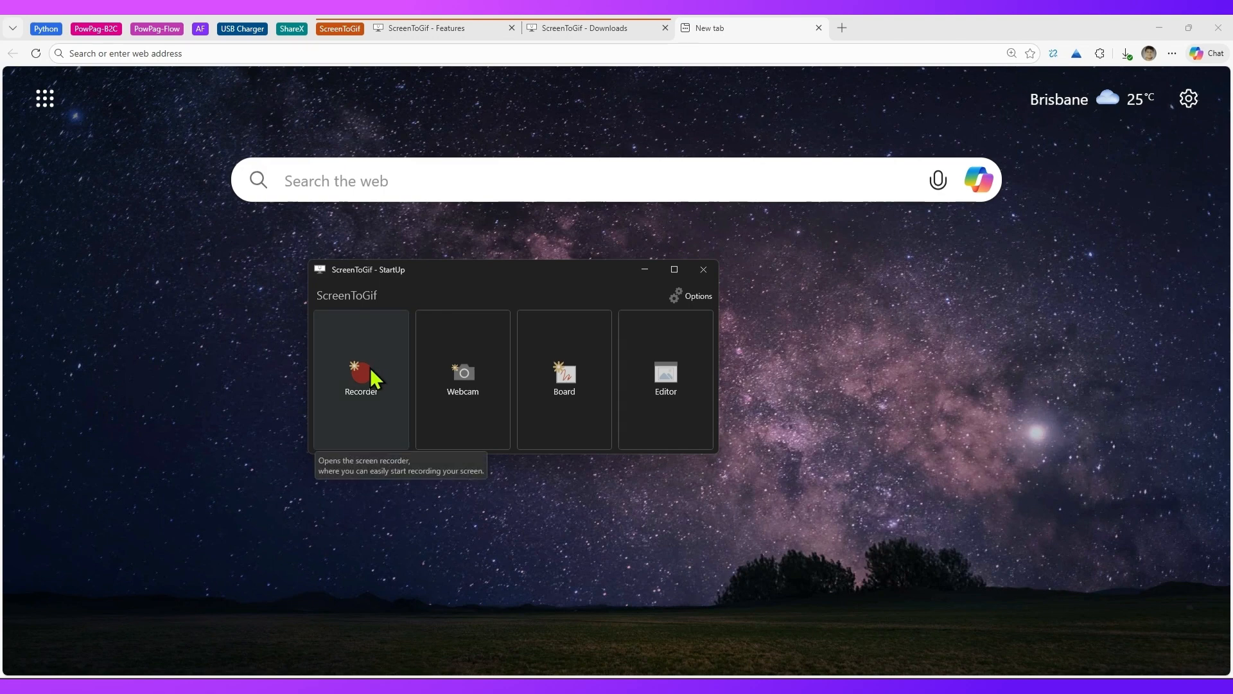
pyautogui.click(373, 378)
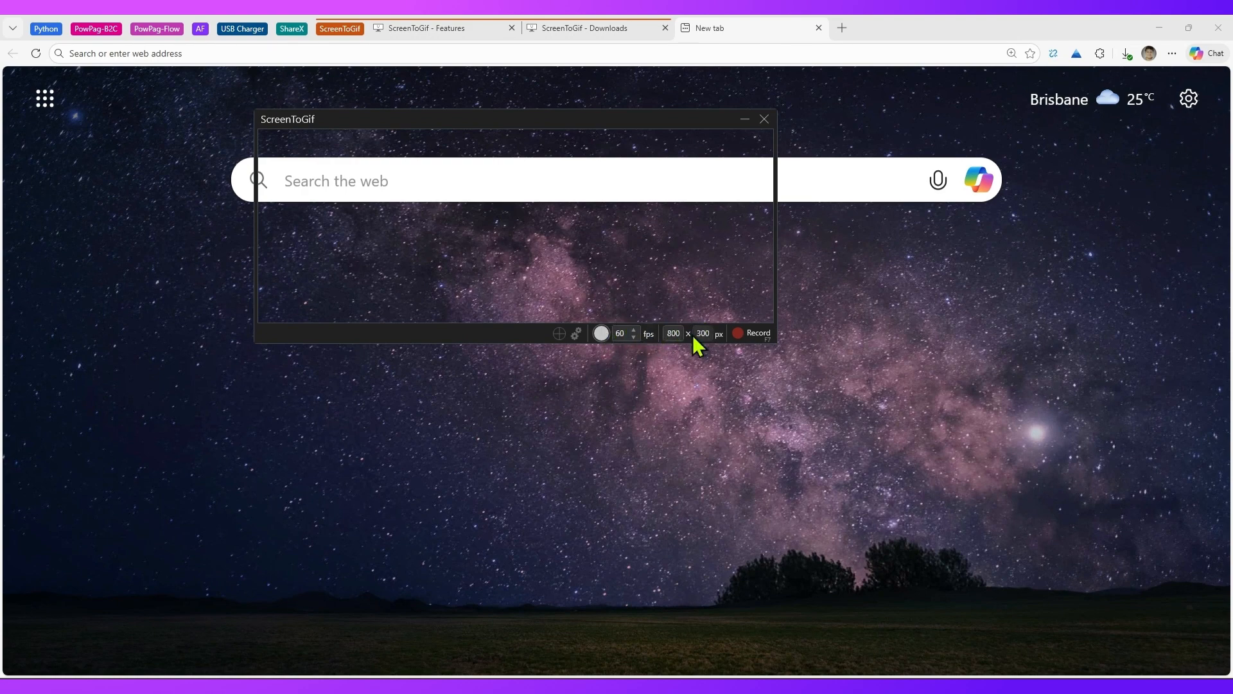
# Set the recorder's capture area width to 300 px.
pyautogui.click(673, 333)
pyautogui.write('300')
pyautogui.click(638, 368)
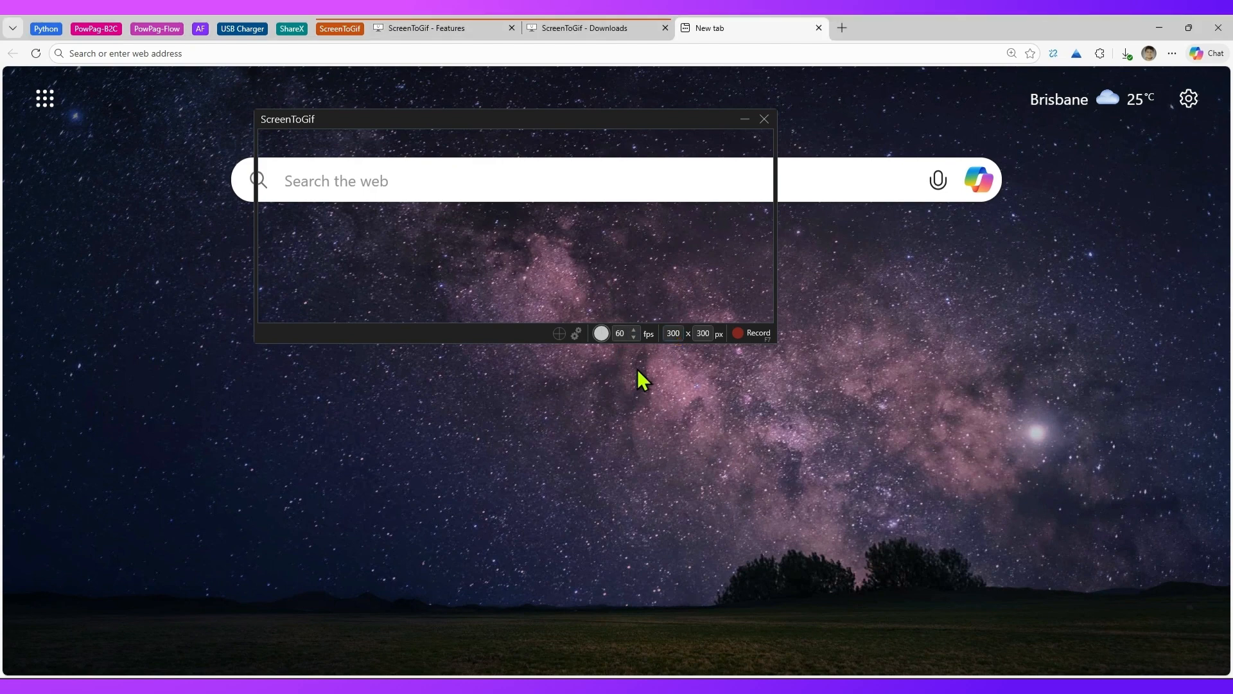
# Review the recorder options for interface, capture frequency and capture mode, then close them without changes.
pyautogui.click(575, 332)
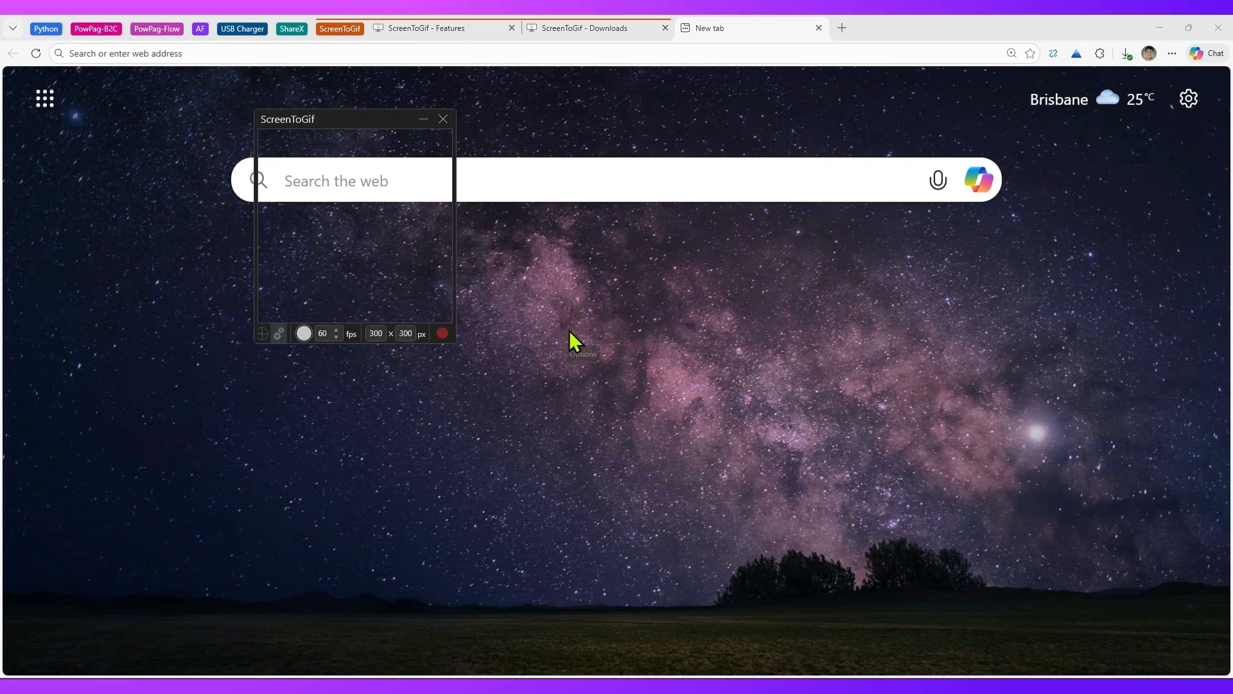
pyautogui.click(565, 340)
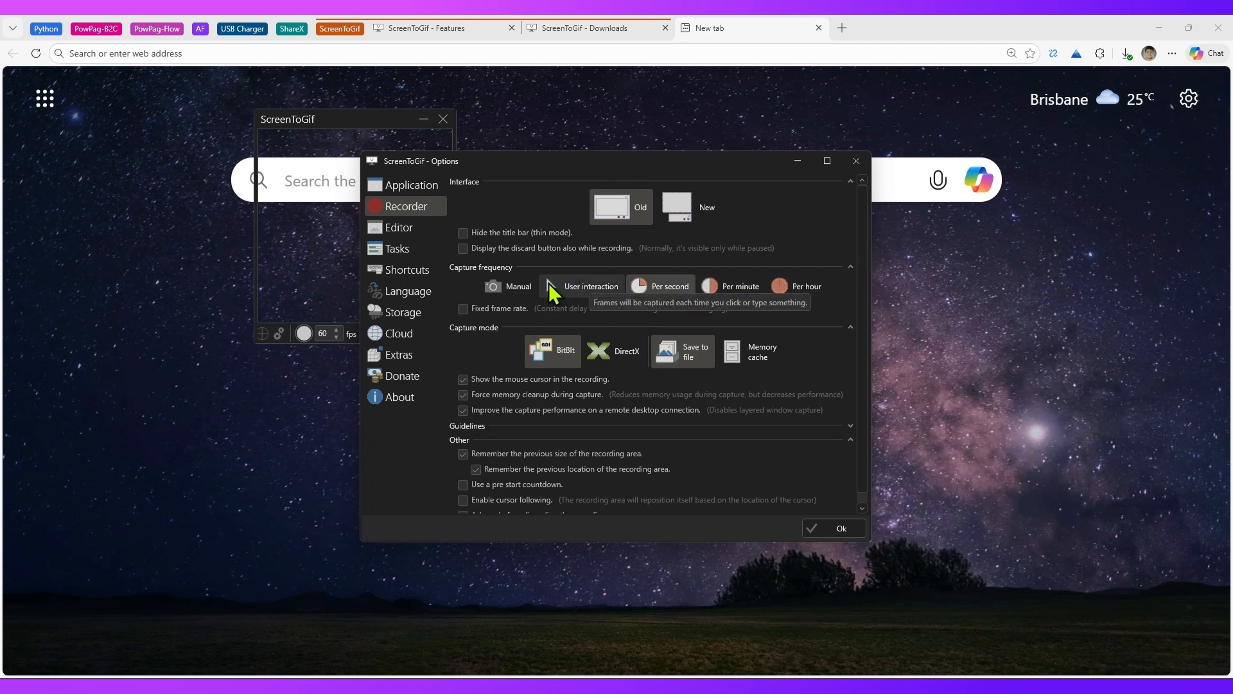
pyautogui.scroll(-1, 510, 402)
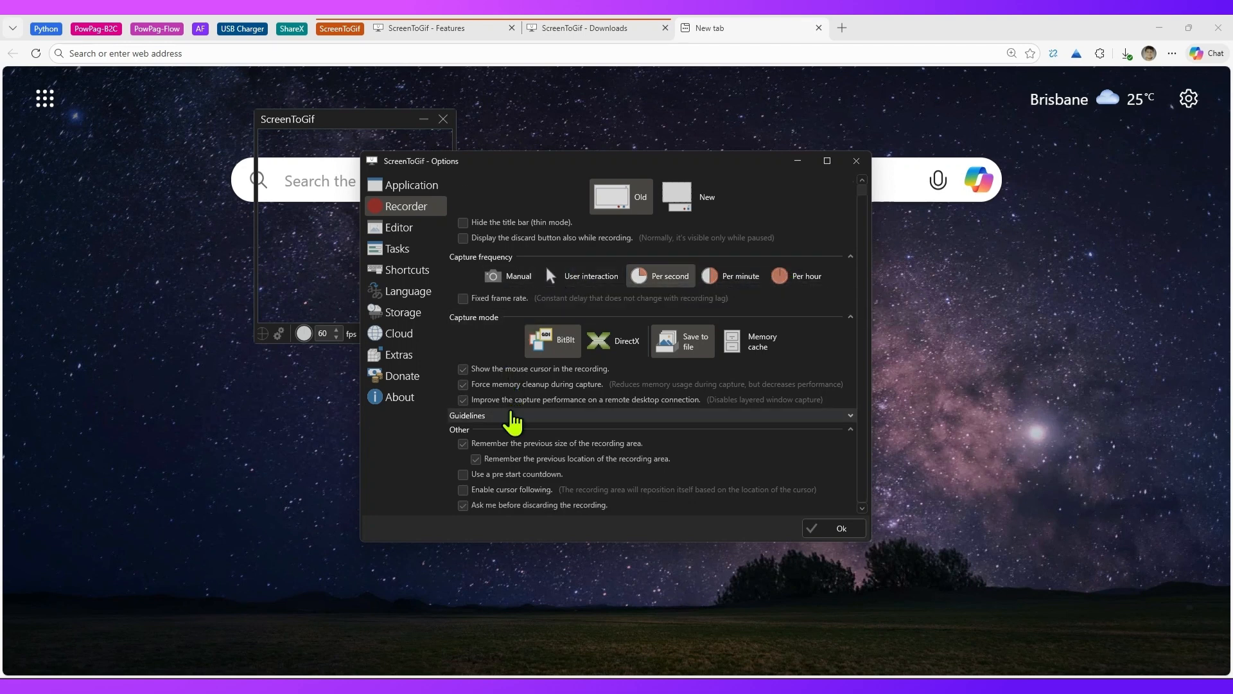
pyautogui.click(821, 533)
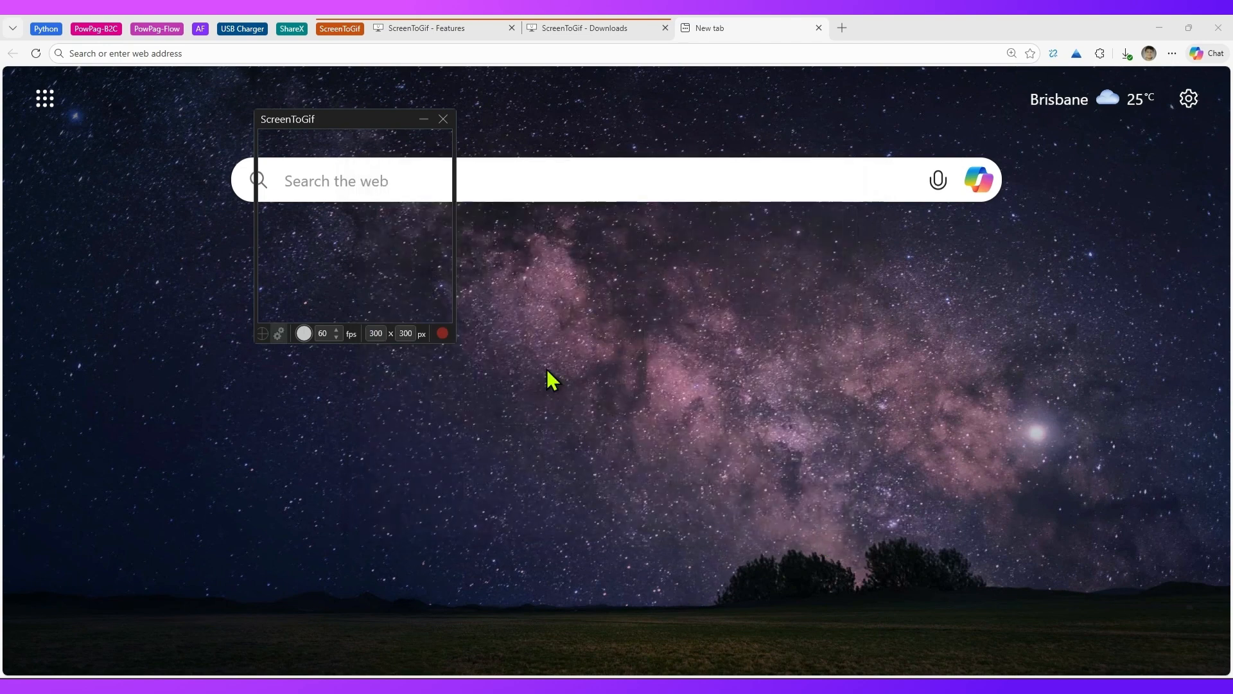
# Record the captured area while switching between the ScreenToGif Features, Downloads and new browser tabs, and stop the recording.
pyautogui.click(442, 332)
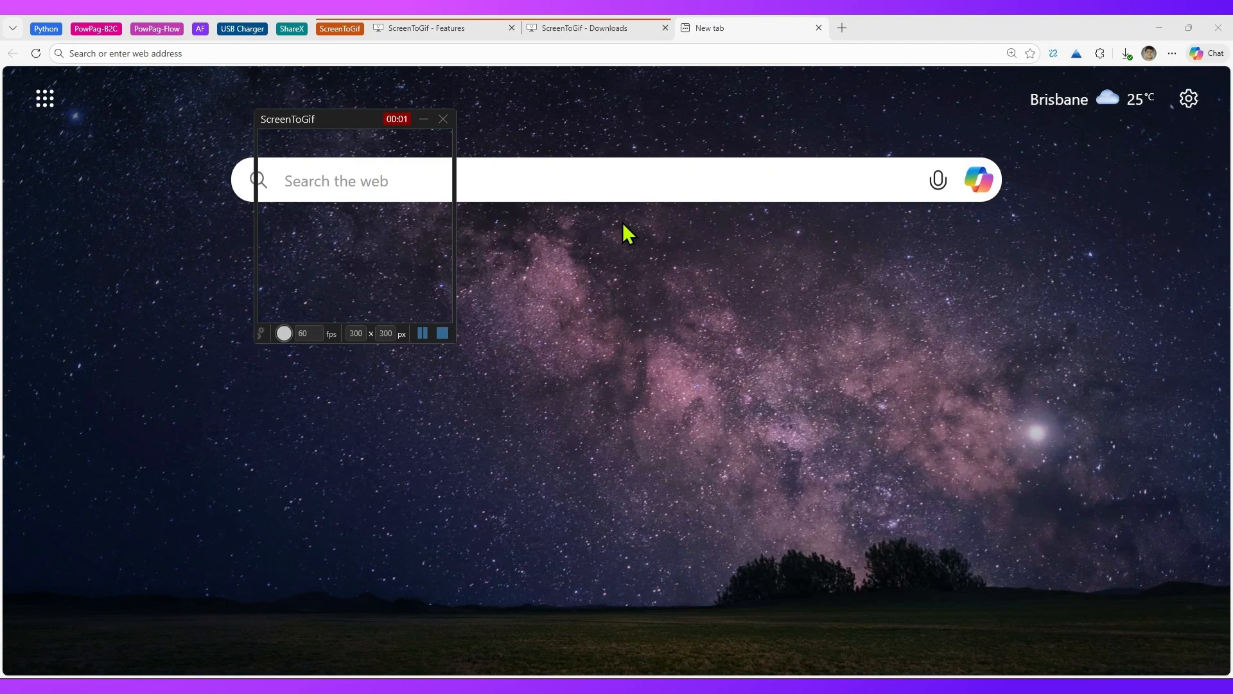
pyautogui.click(630, 34)
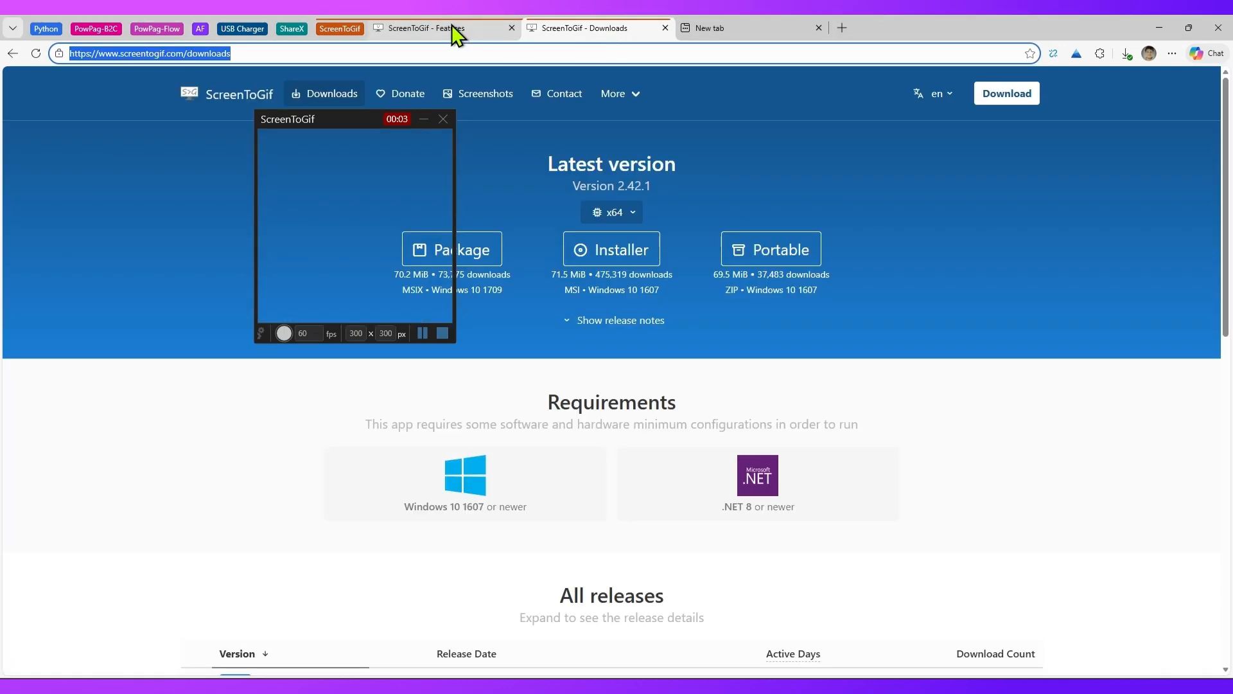
pyautogui.click(449, 29)
pyautogui.click(594, 26)
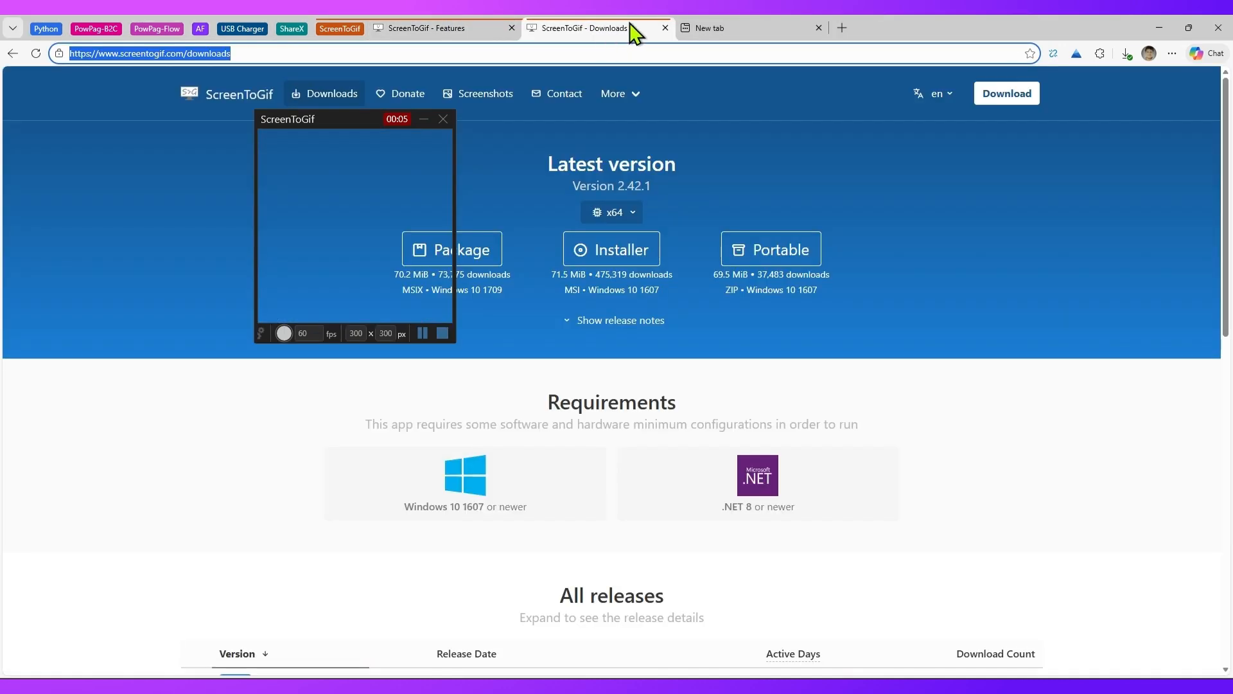
pyautogui.click(738, 25)
pyautogui.click(563, 31)
pyautogui.click(456, 31)
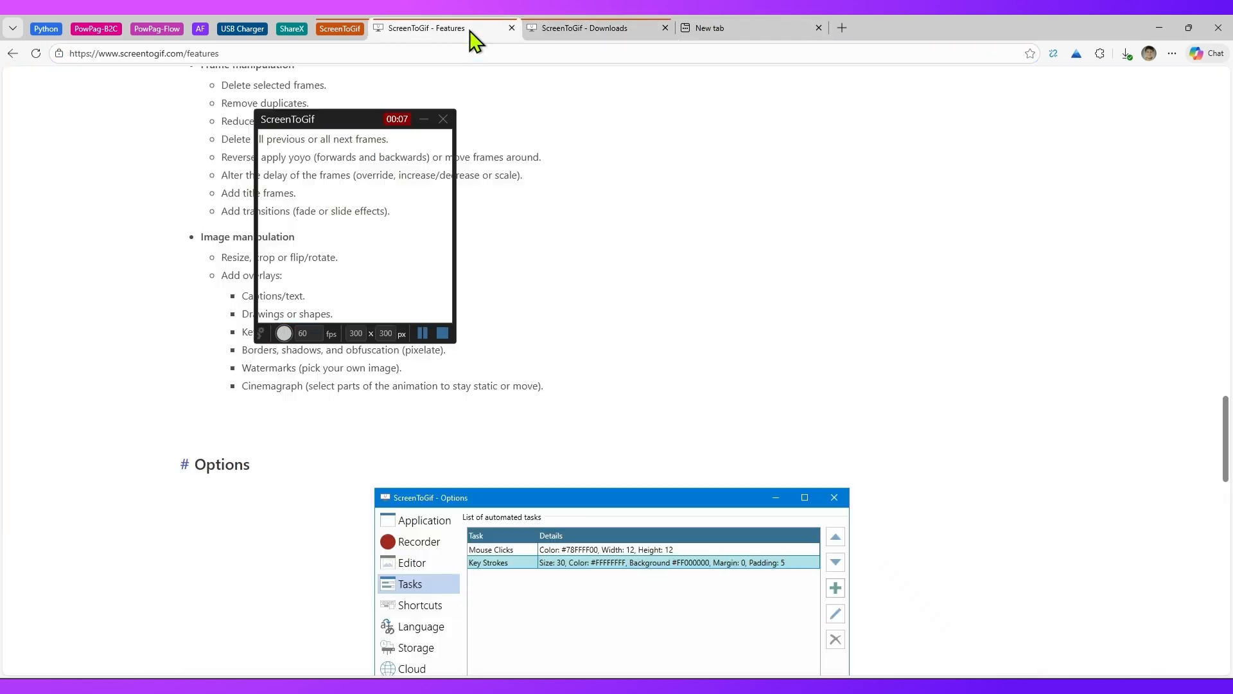
pyautogui.click(631, 30)
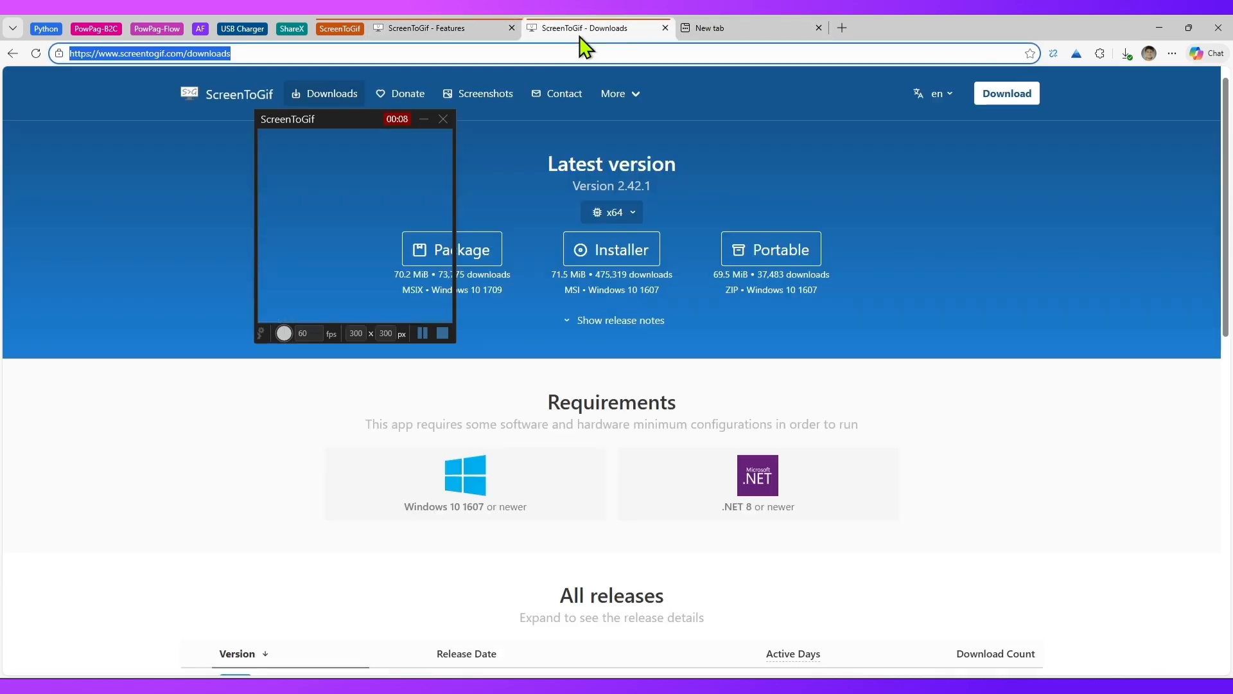
pyautogui.click(442, 333)
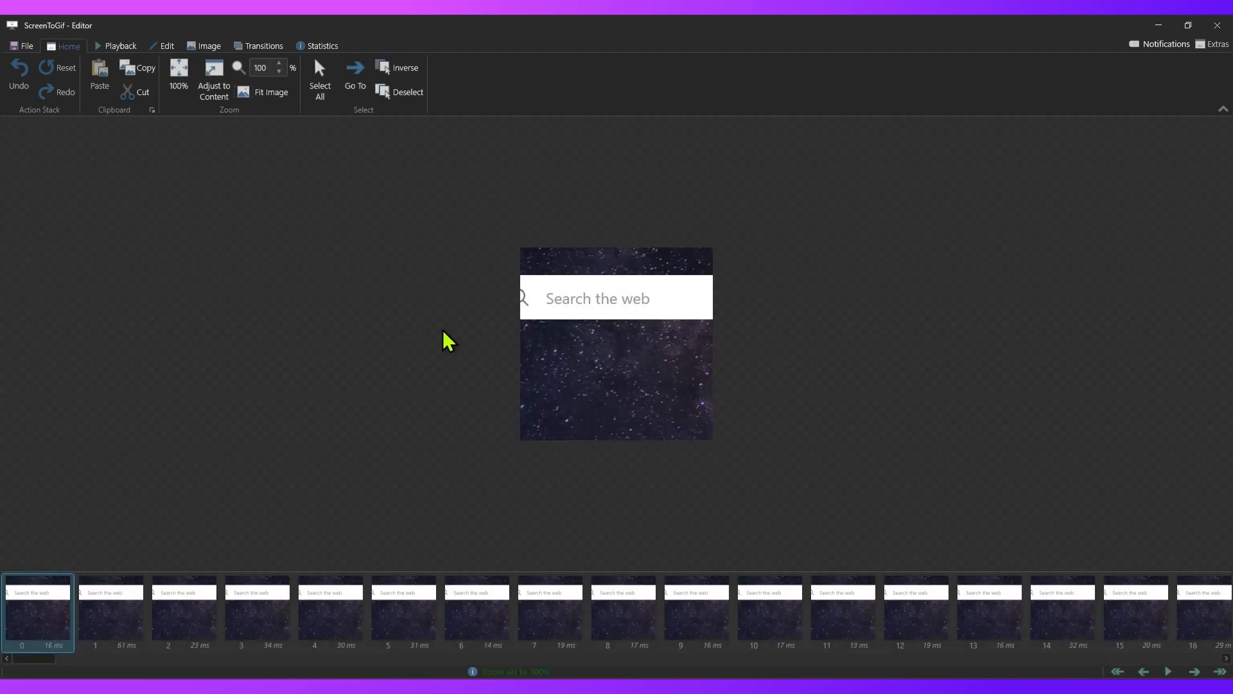
# Play back the recorded frames in the editor, glance at the image tools meanwhile, and pause at frame 301.
pyautogui.click(106, 49)
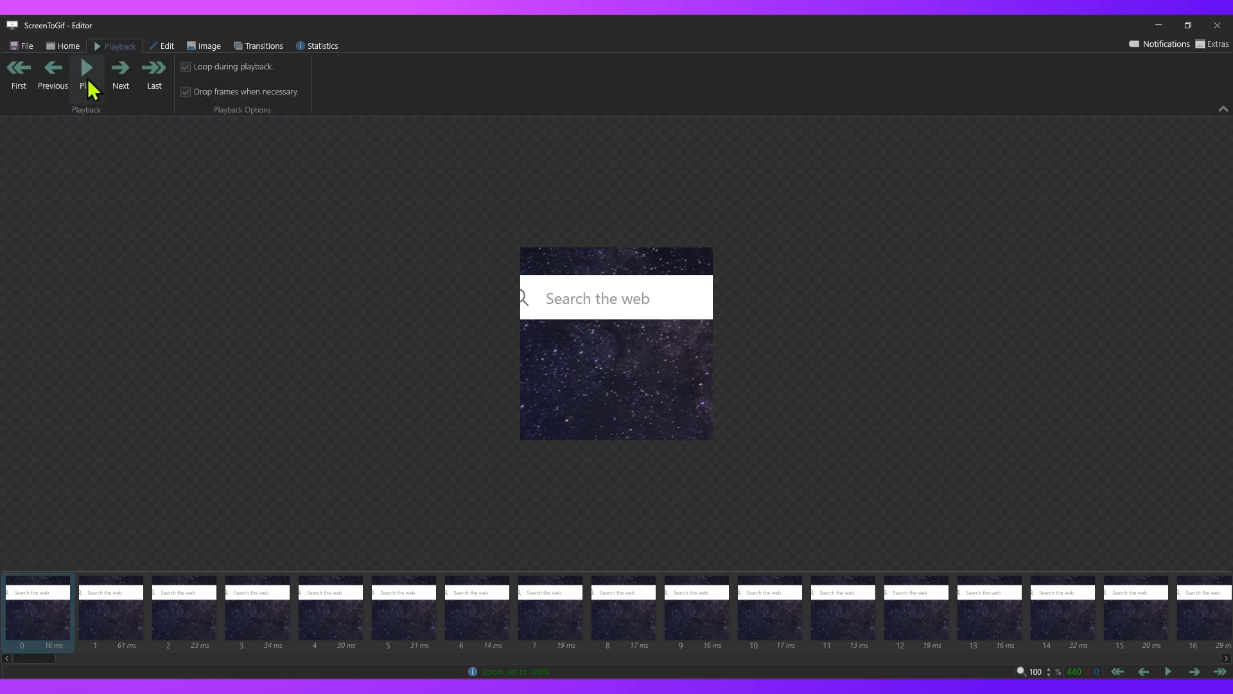
pyautogui.click(87, 71)
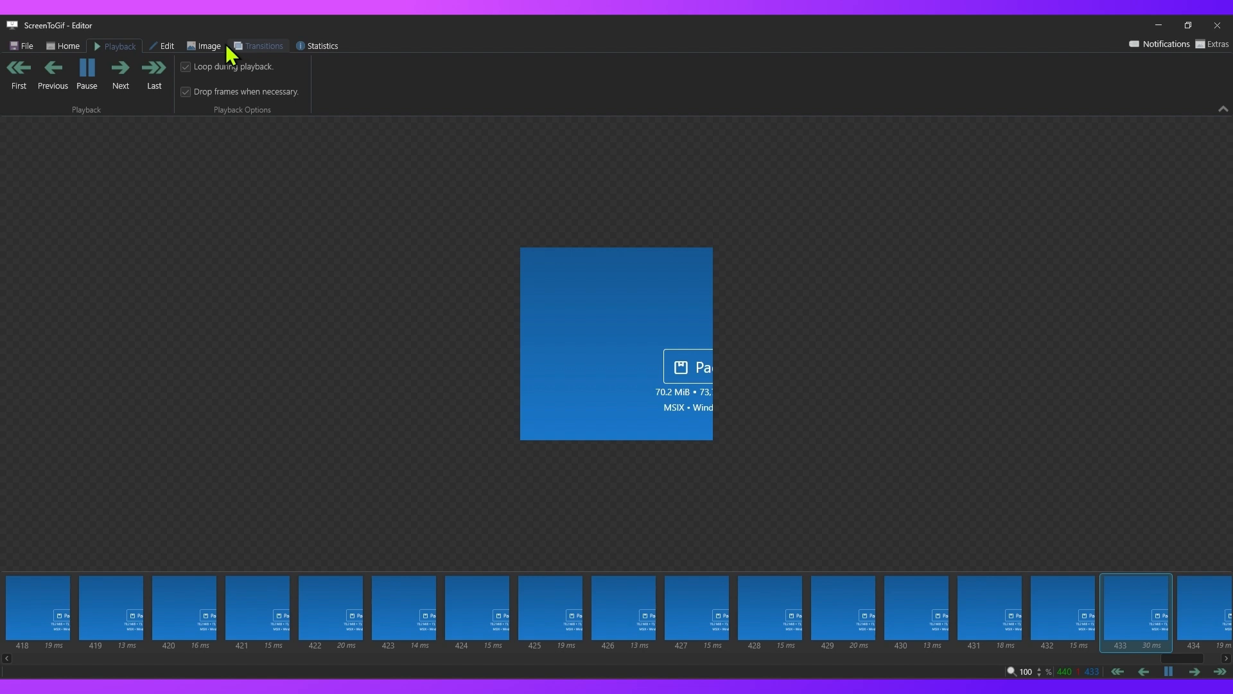
pyautogui.click(203, 47)
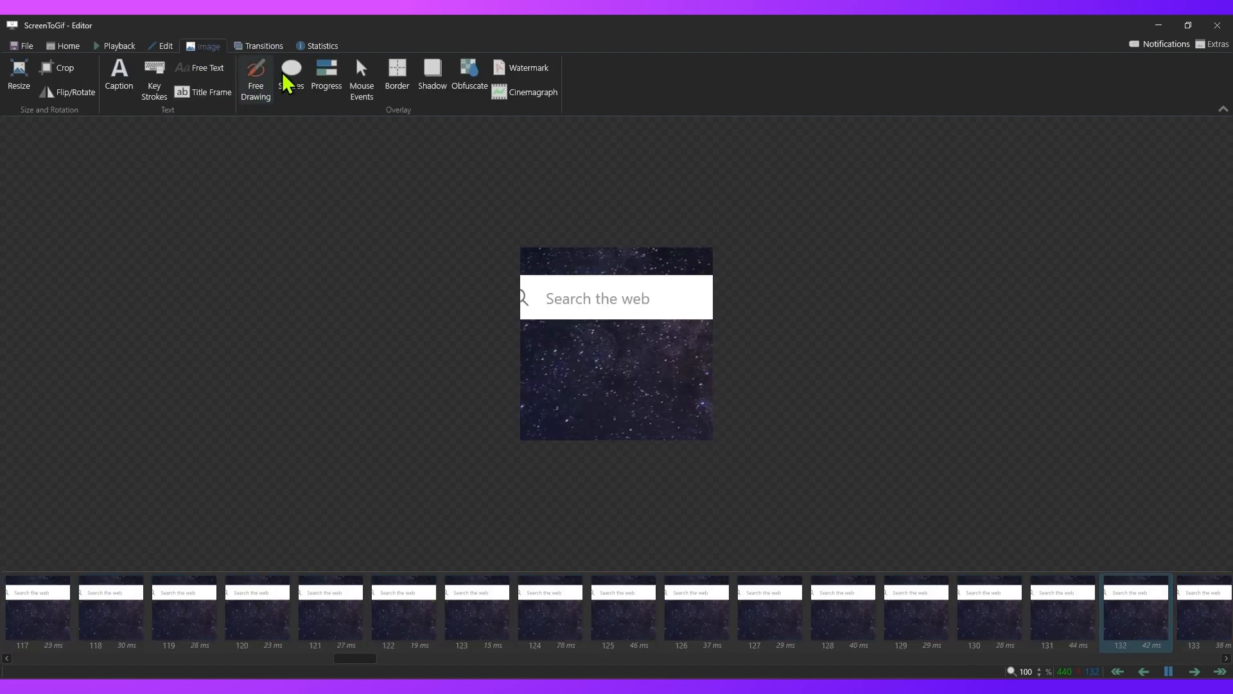
pyautogui.click(116, 45)
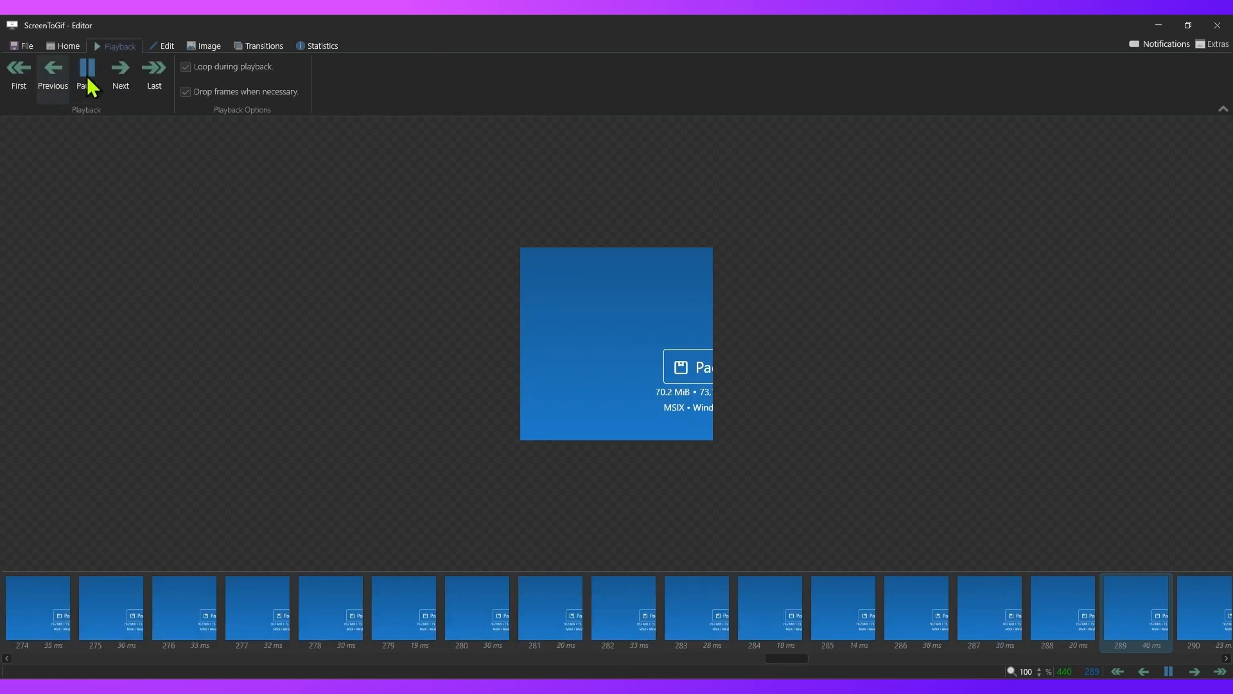
pyautogui.click(88, 77)
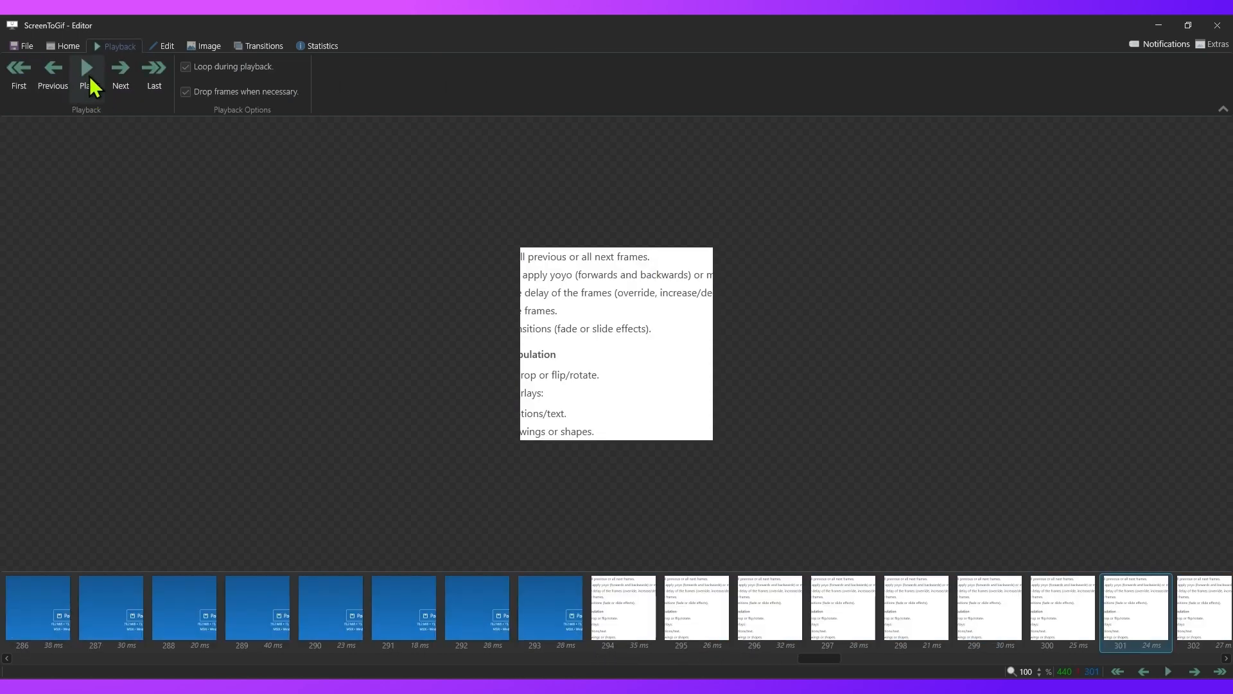
# Try overlaying a black rectangle outline with the Shapes tool and a freehand red pen stroke on frame 301.
pyautogui.click(208, 48)
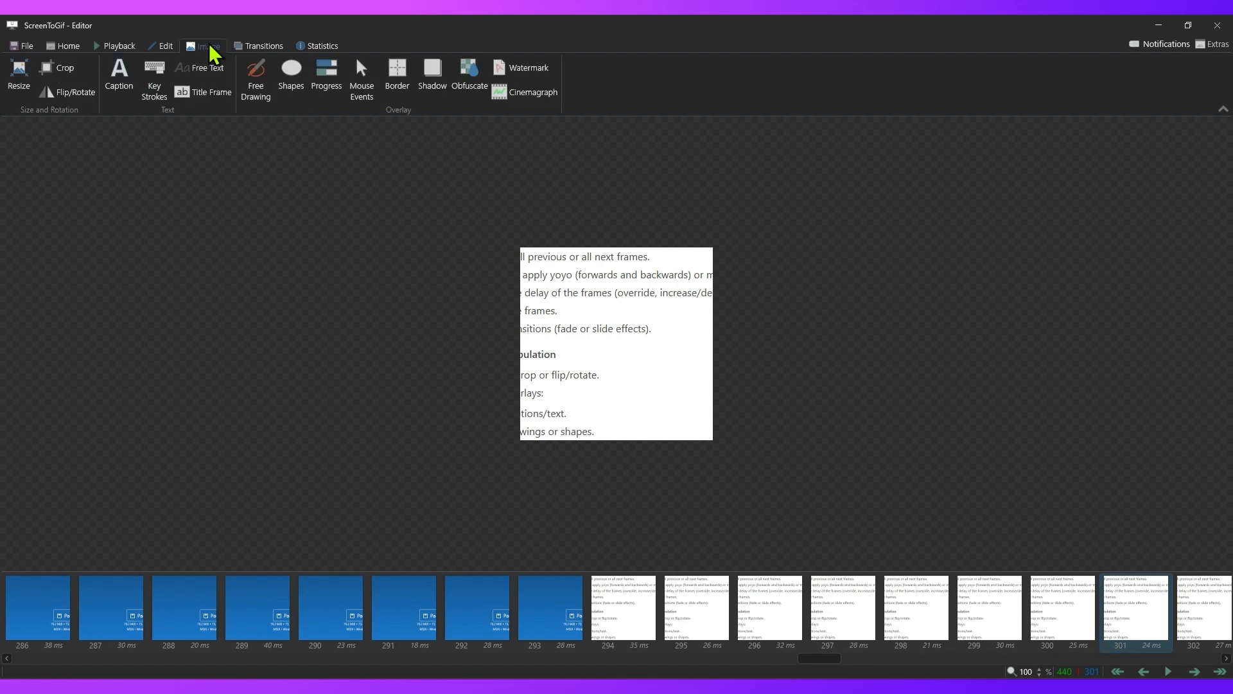
pyautogui.click(290, 97)
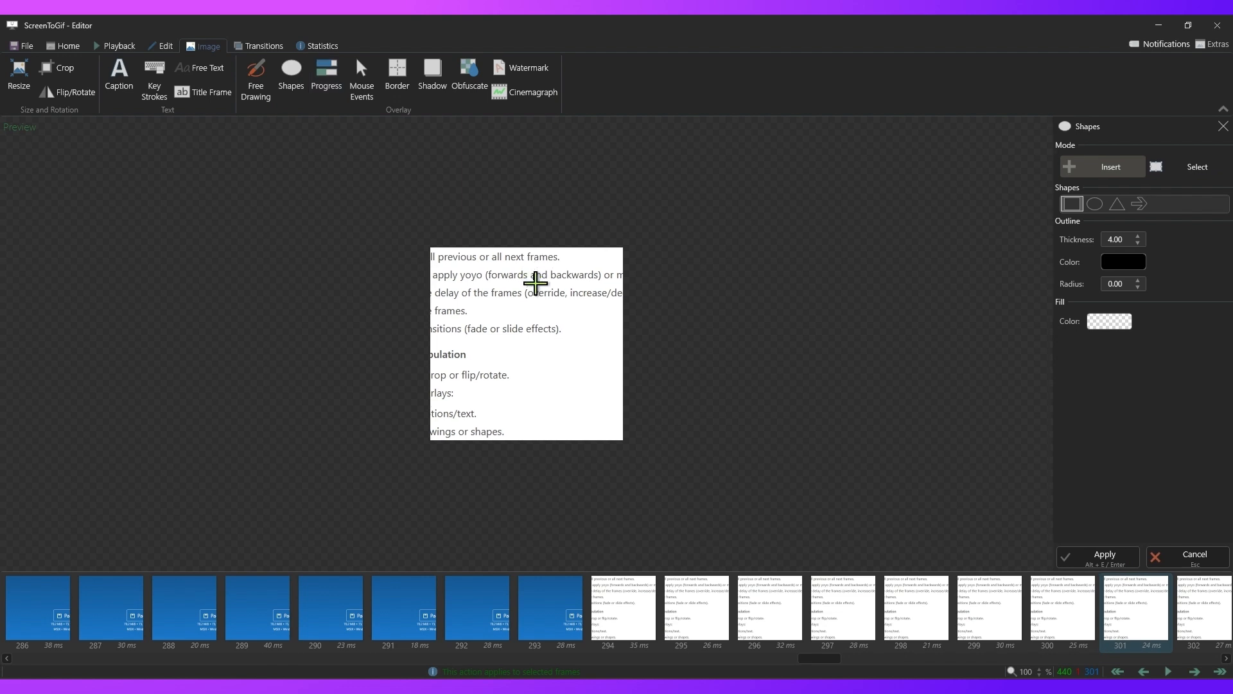
pyautogui.moveTo(535, 279); pyautogui.dragTo(577, 307)
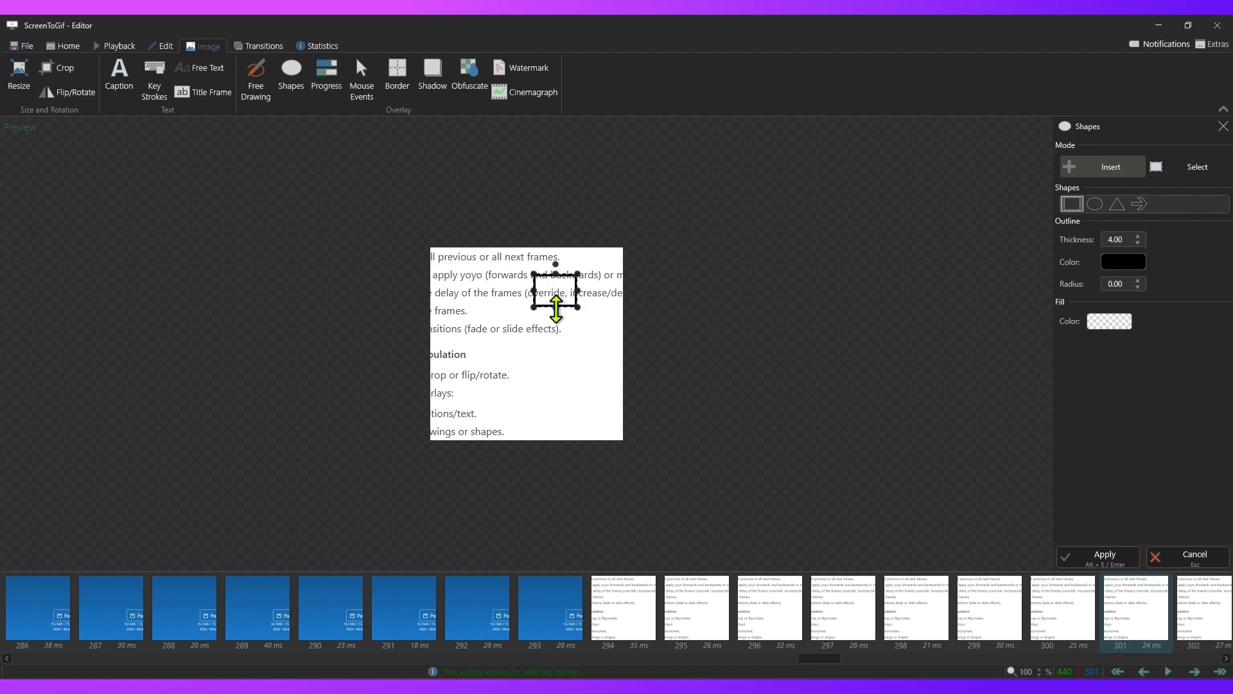
pyautogui.click(256, 80)
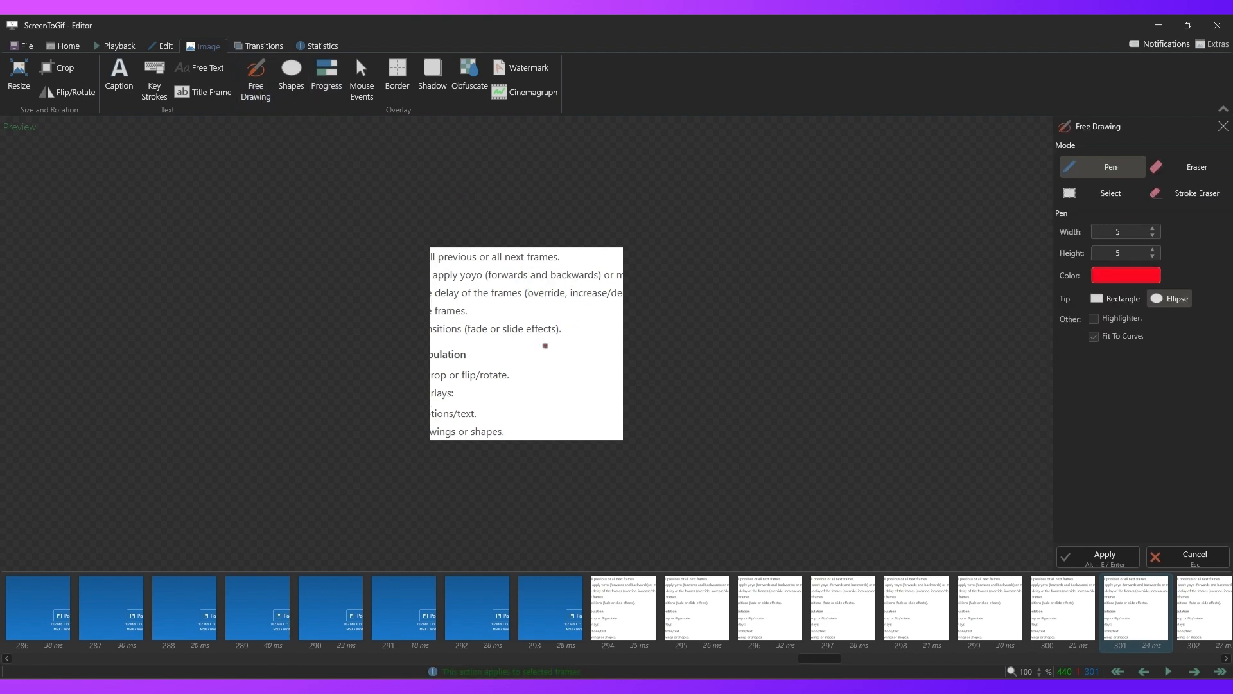
pyautogui.moveTo(545, 347)
pyautogui.mouseDown()
pyautogui.moveTo(537, 321)
pyautogui.moveTo(529, 380)
pyautogui.moveTo(567, 389)
pyautogui.mouseUp()
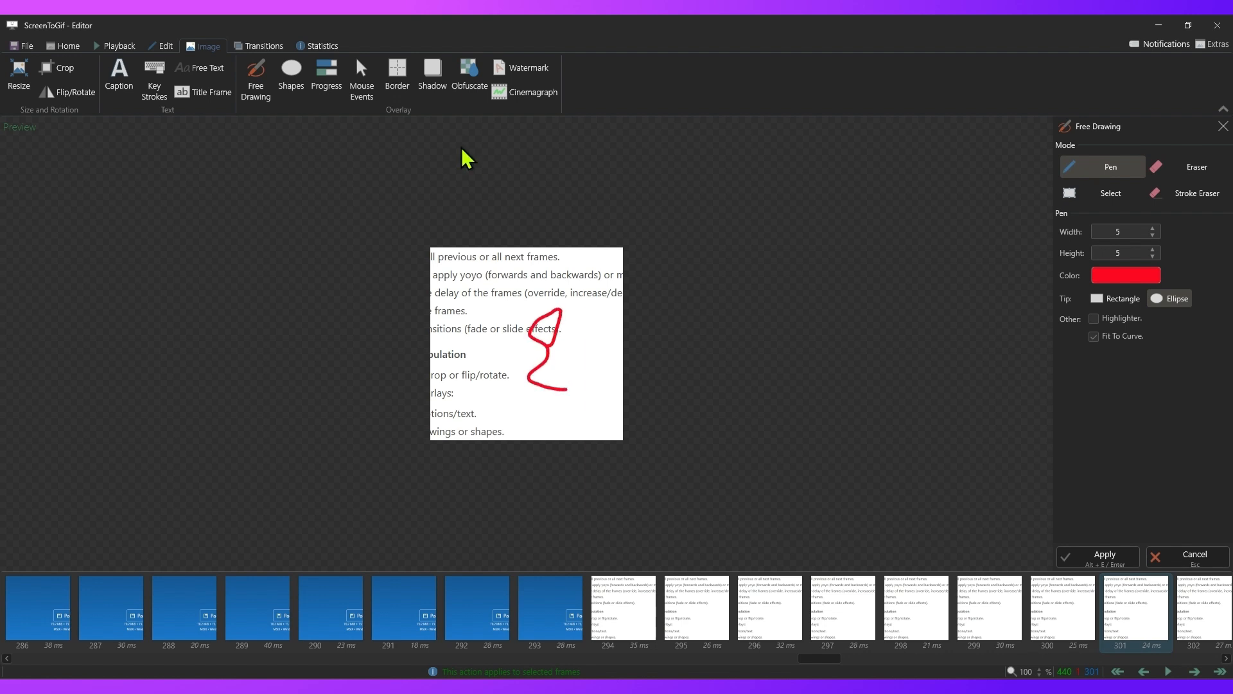
# Start a border overlay on the selected frame and set its top thickness to 10.
pyautogui.click(398, 90)
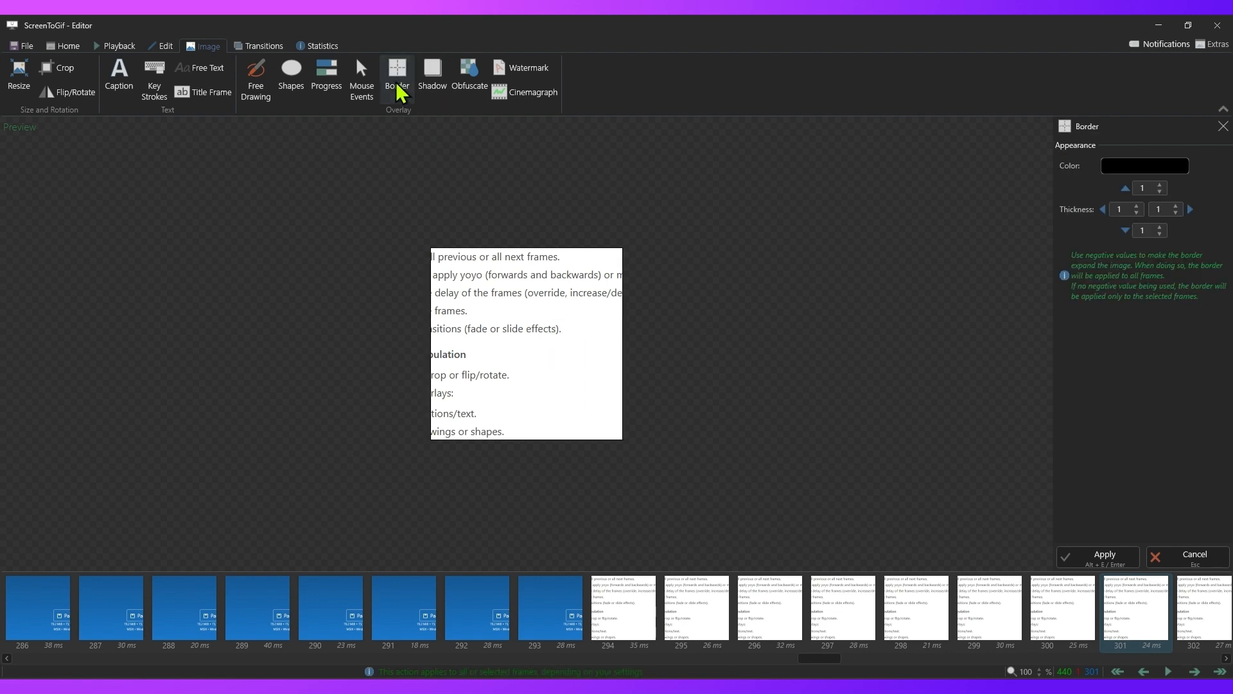
pyautogui.click(1153, 168)
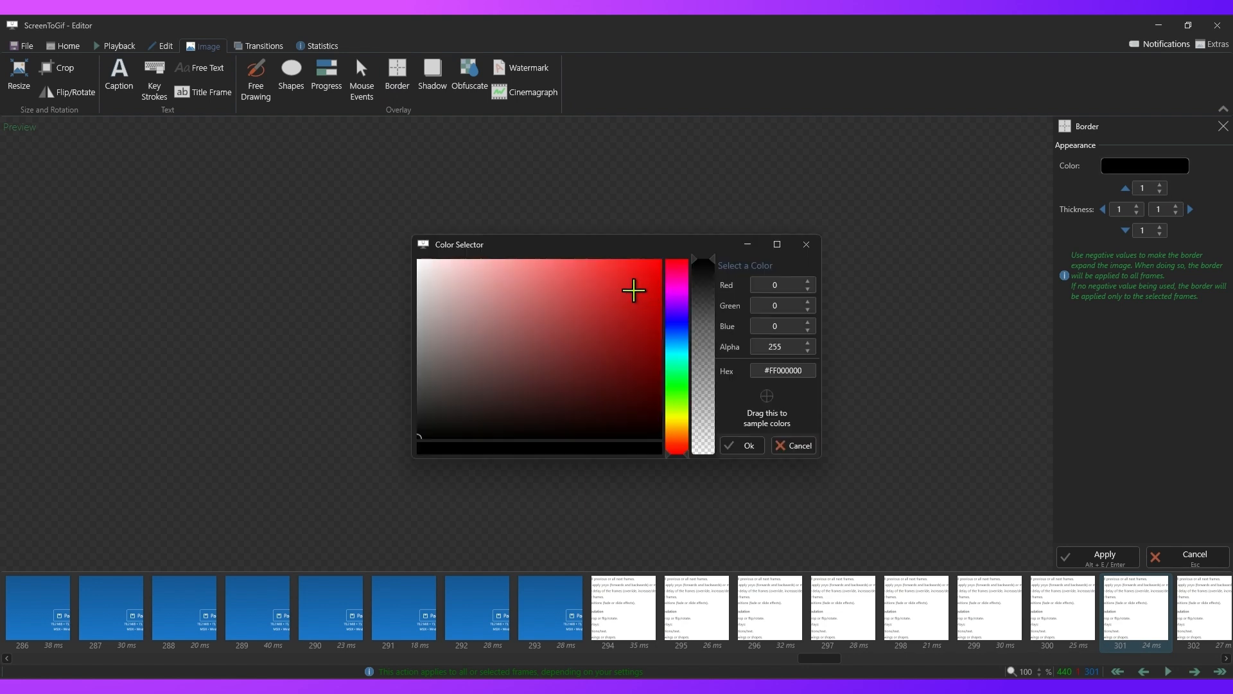
pyautogui.click(748, 447)
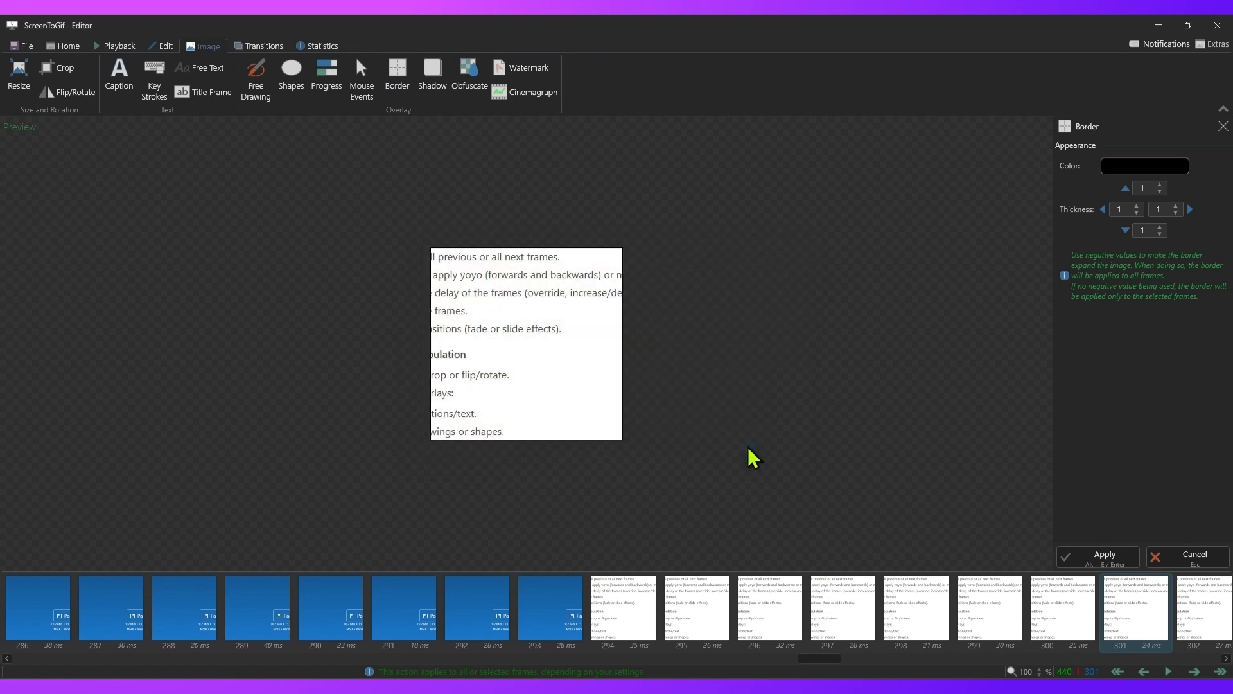
pyautogui.click(1159, 186)
pyautogui.click(1159, 185)
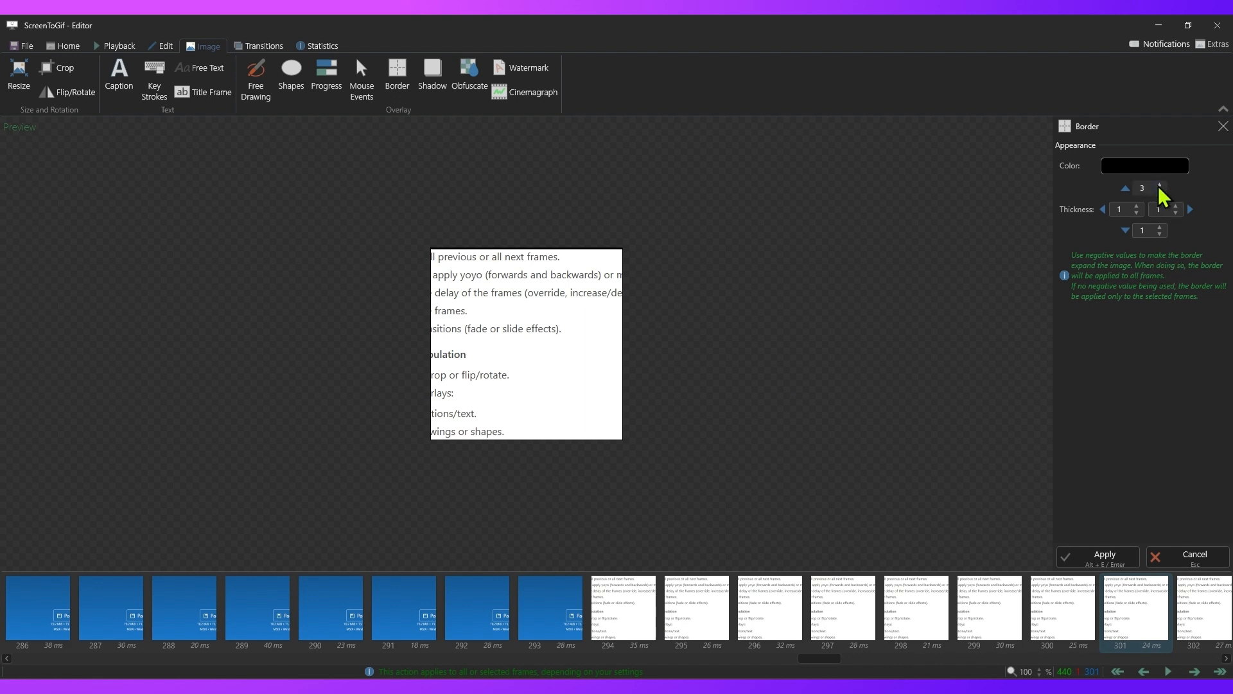
pyautogui.click(1159, 185)
pyautogui.click(1159, 185)
pyautogui.click(1159, 185)
pyautogui.click(1159, 186)
pyautogui.click(1159, 186)
pyautogui.click(1159, 186)
pyautogui.click(1159, 186)
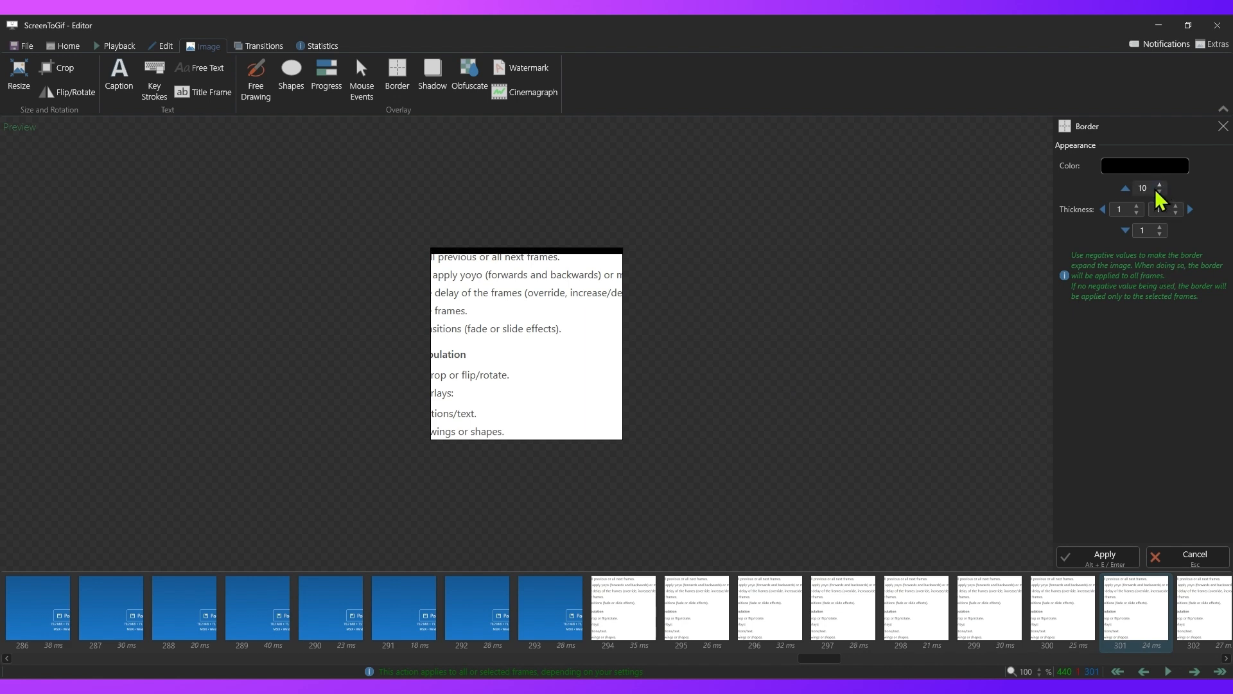
# Change the border color to red, #FFF3111A.
pyautogui.click(1154, 173)
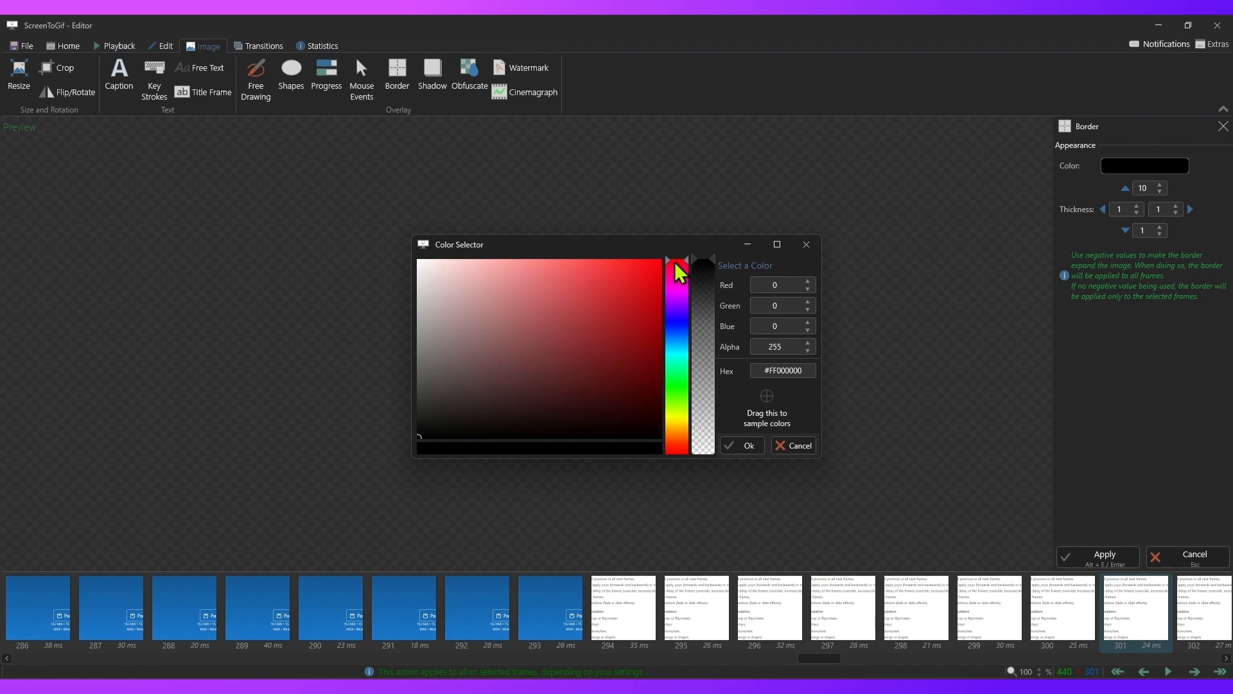
pyautogui.click(644, 267)
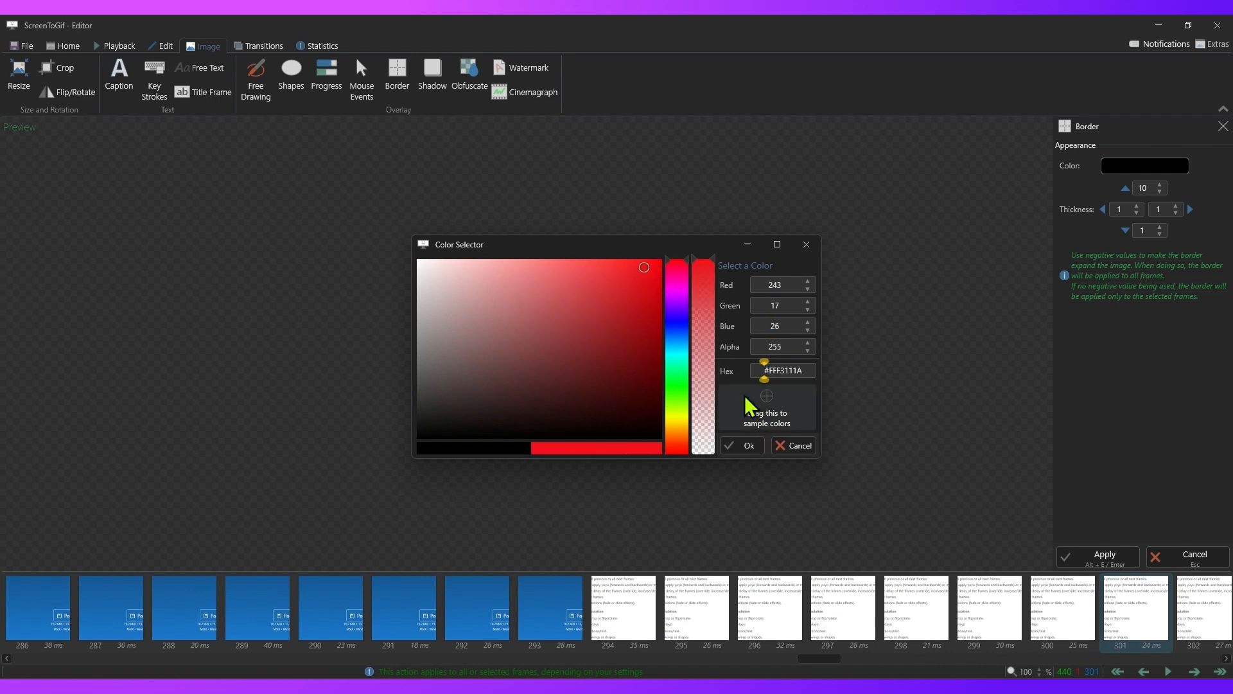
pyautogui.click(749, 445)
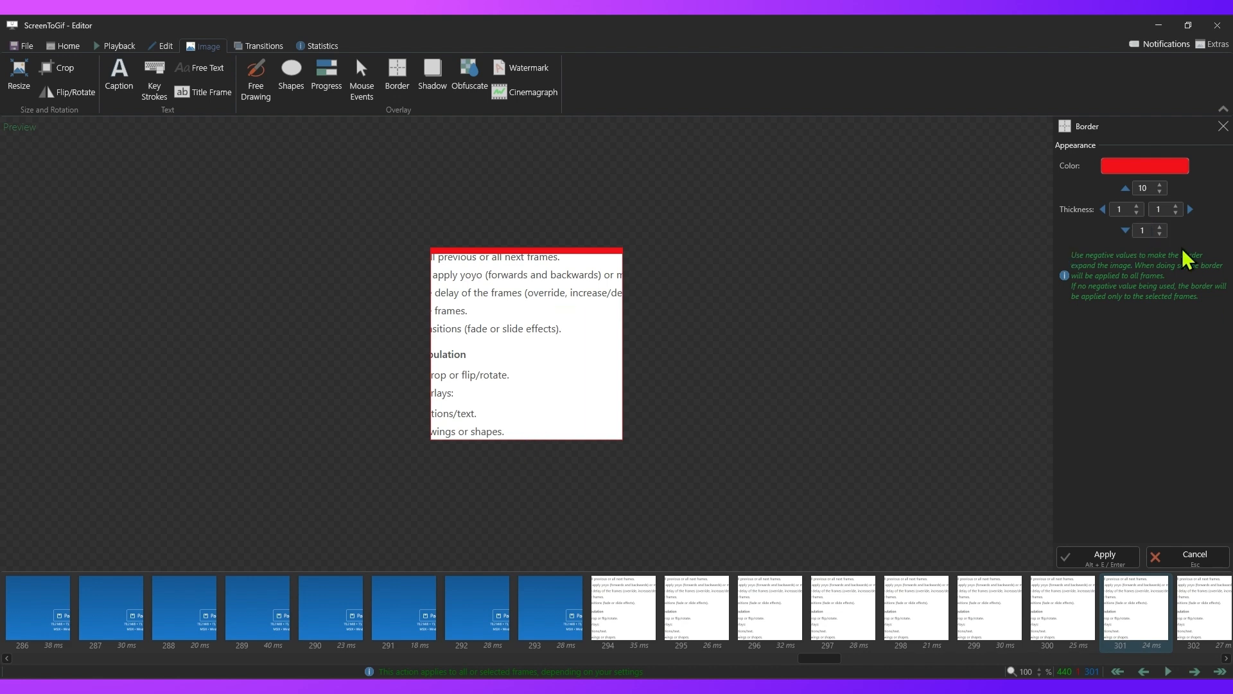
# Set the border's bottom thickness to -7 so it expands the image.
pyautogui.click(1159, 234)
pyautogui.click(1159, 233)
pyautogui.click(1159, 234)
pyautogui.click(1159, 234)
pyautogui.click(1159, 234)
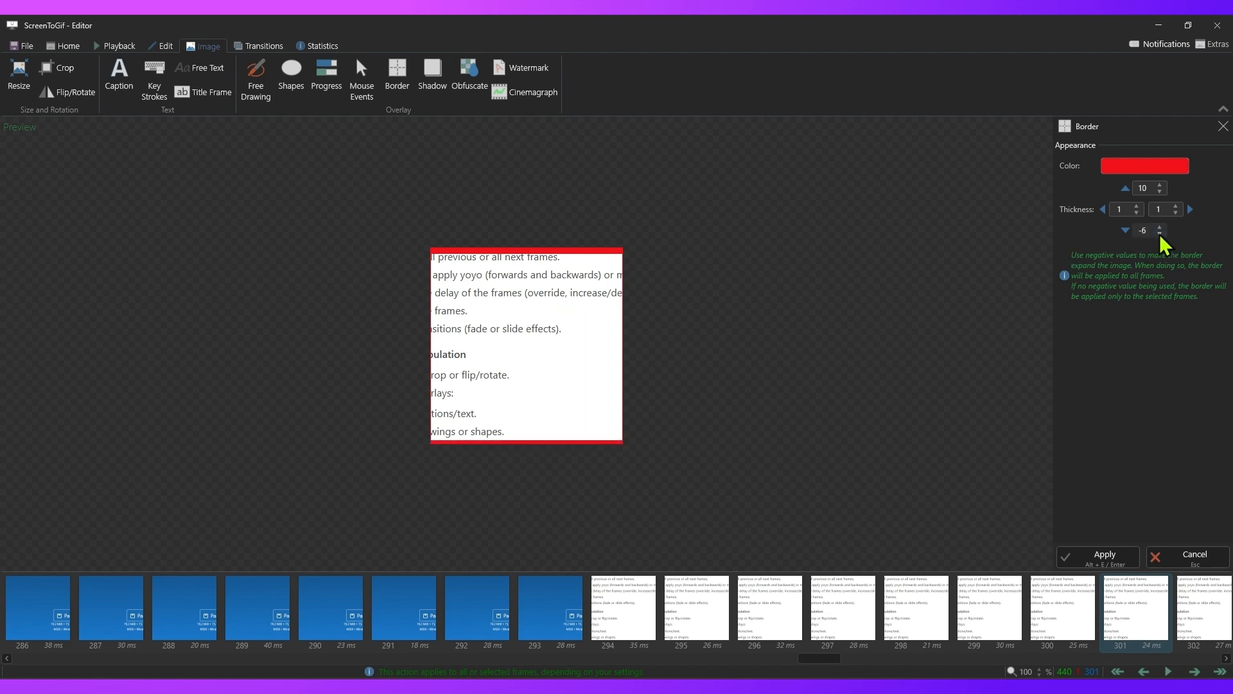
pyautogui.click(1159, 233)
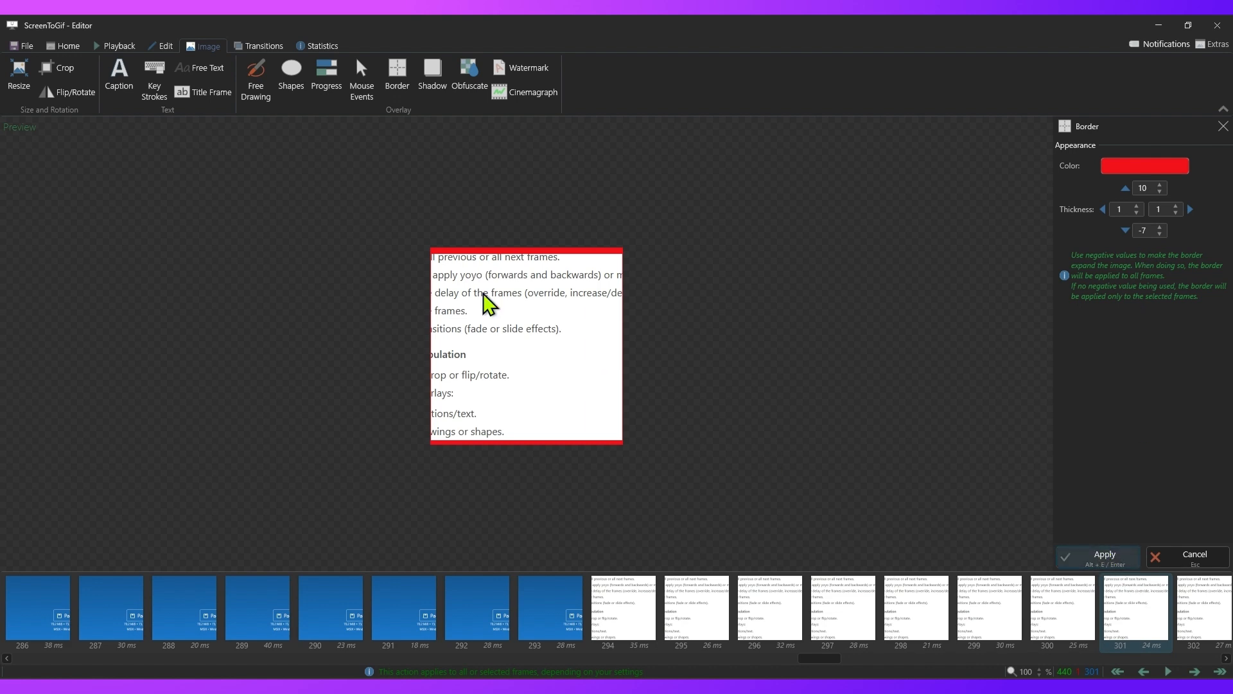
# Apply the red border overlay to the frames and select frame 293 in the timeline.
pyautogui.press('Return')
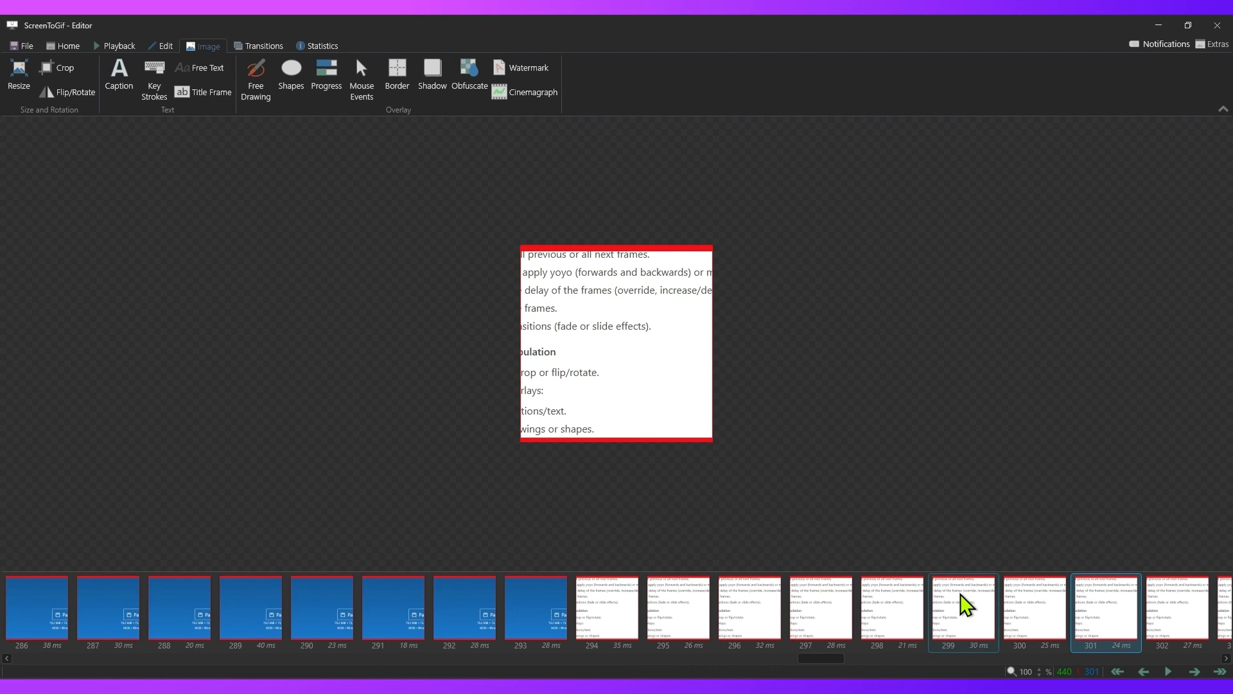
pyautogui.rightClick(543, 598)
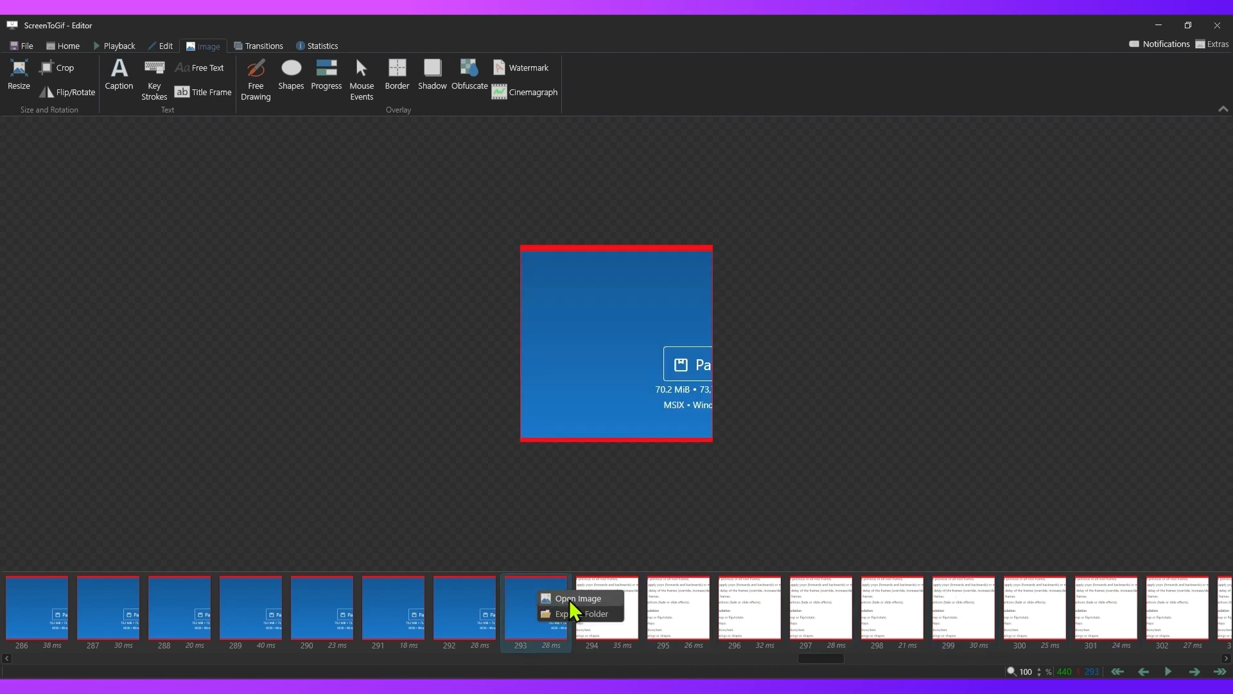
pyautogui.click(519, 179)
# Try a watermark overlay on frame 293 using Untitled-2025-12-31-1229.png, with the opacity lowered to 50%.
pyautogui.click(518, 72)
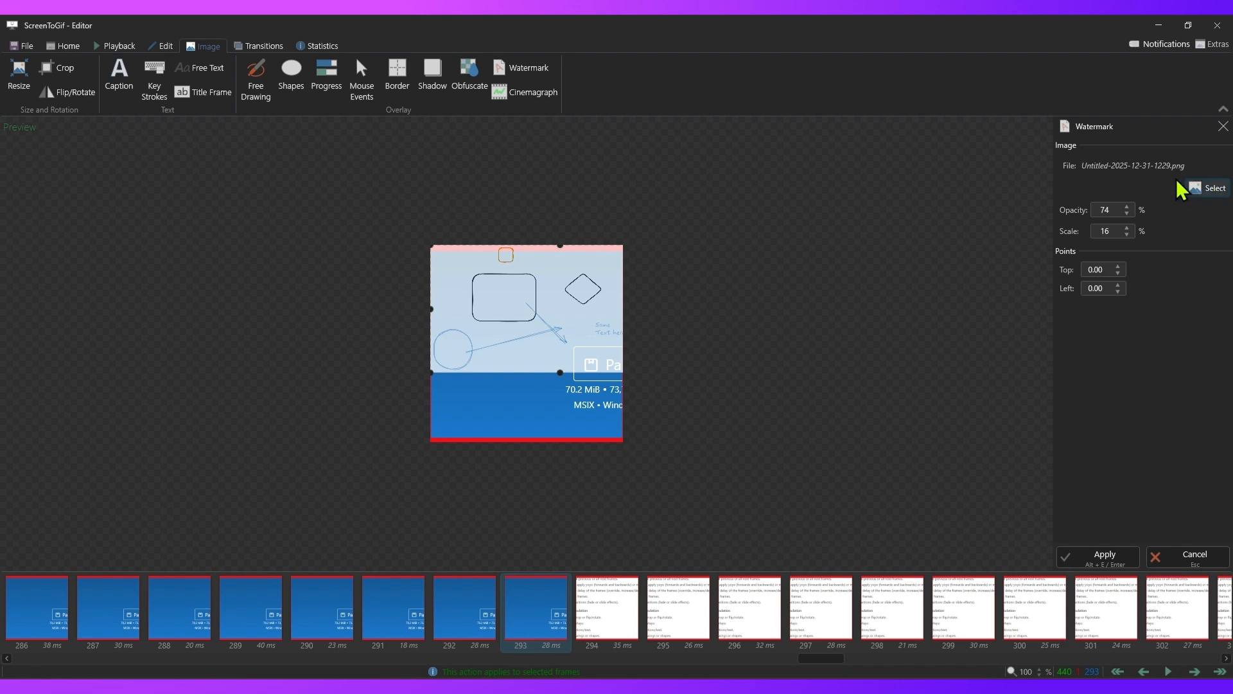
pyautogui.click(1222, 128)
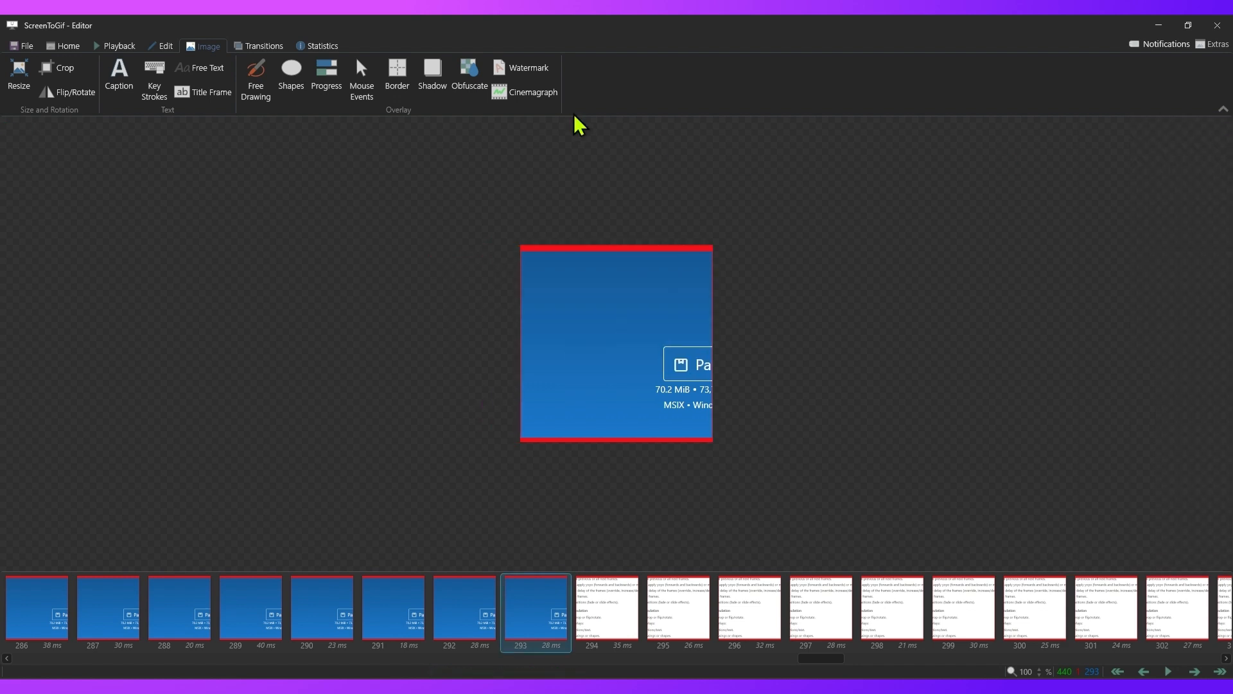
pyautogui.click(536, 75)
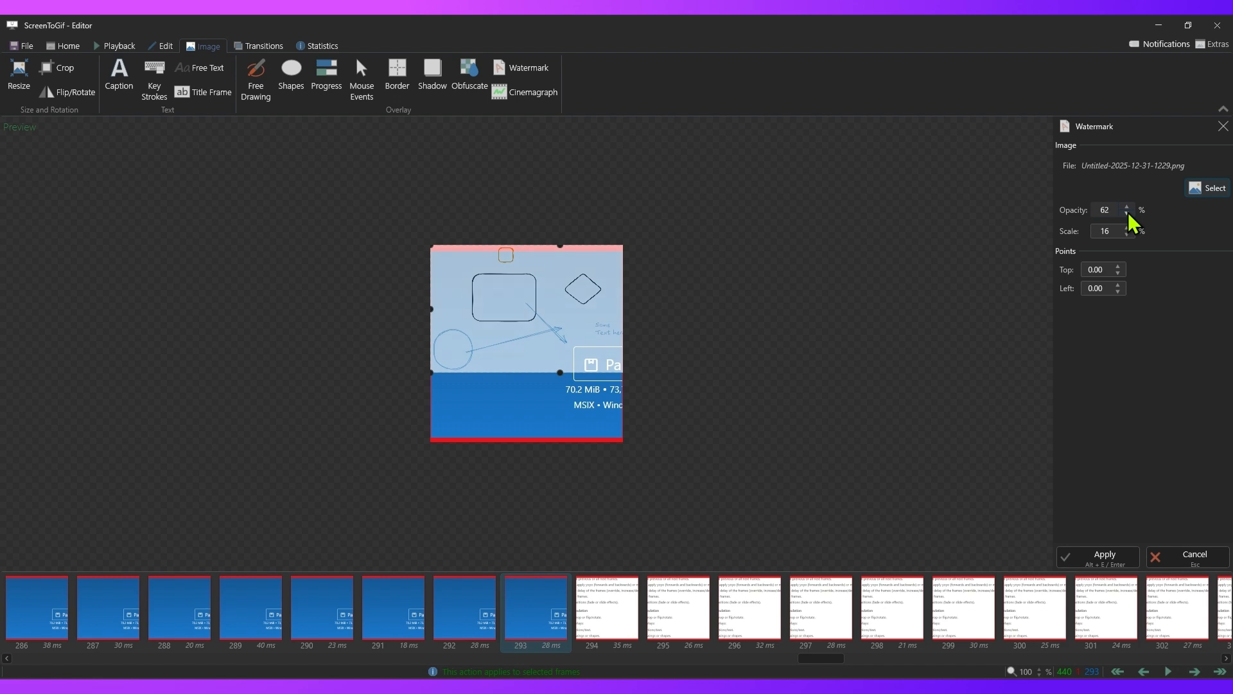
pyautogui.click(1129, 213)
pyautogui.click(1128, 213)
pyautogui.click(1127, 213)
pyautogui.click(1127, 214)
pyautogui.click(1126, 214)
pyautogui.click(1125, 213)
pyautogui.click(1126, 214)
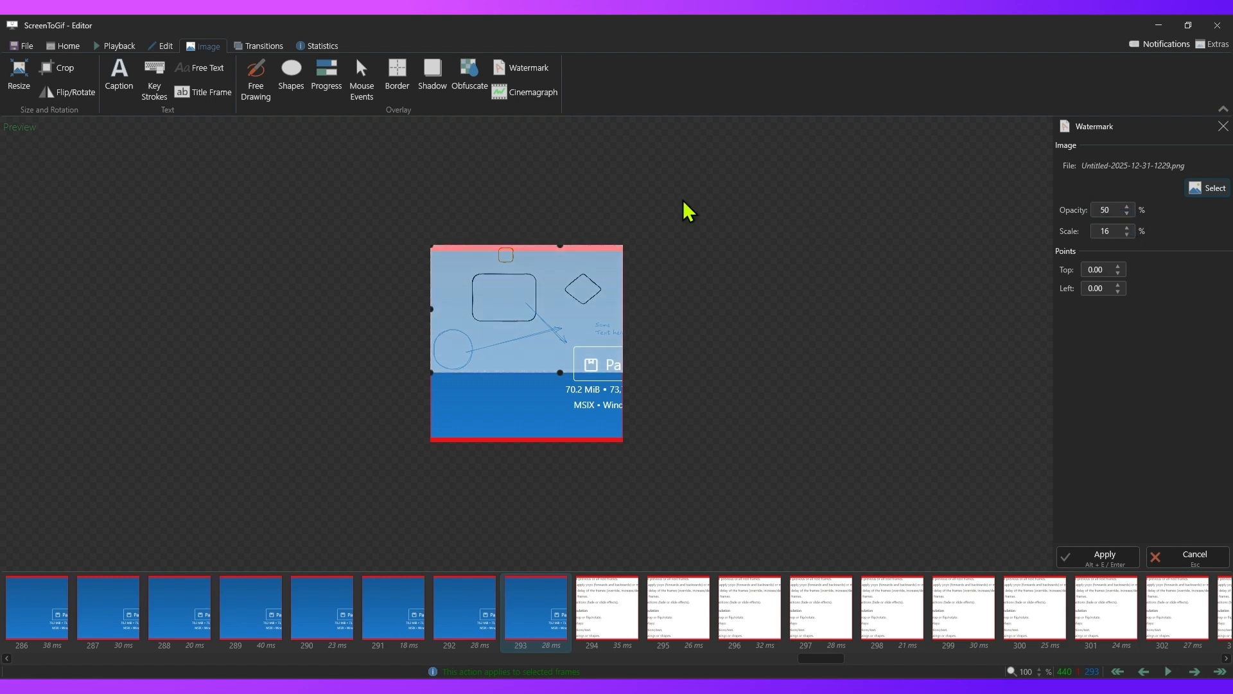
pyautogui.click(1223, 126)
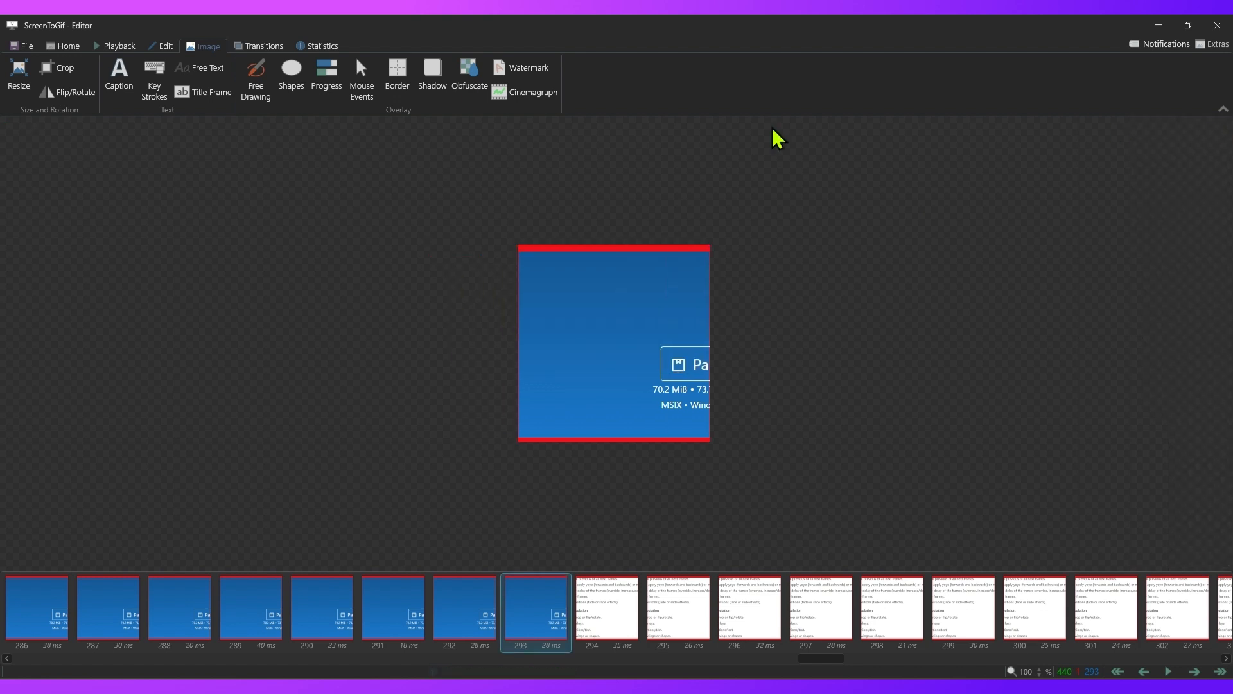
# Try the Obfuscate tool on frame 293, raising the blur level and switching through the Darken, Lighten and Pixelate types.
pyautogui.click(468, 78)
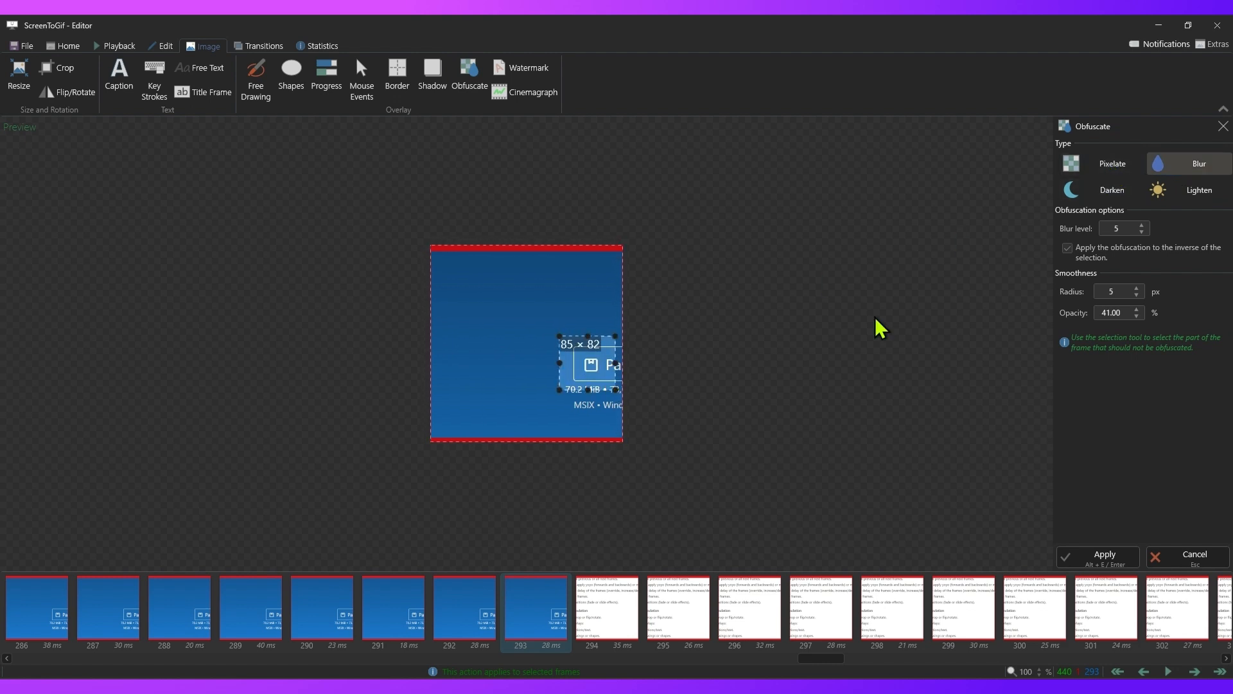
pyautogui.click(1143, 224)
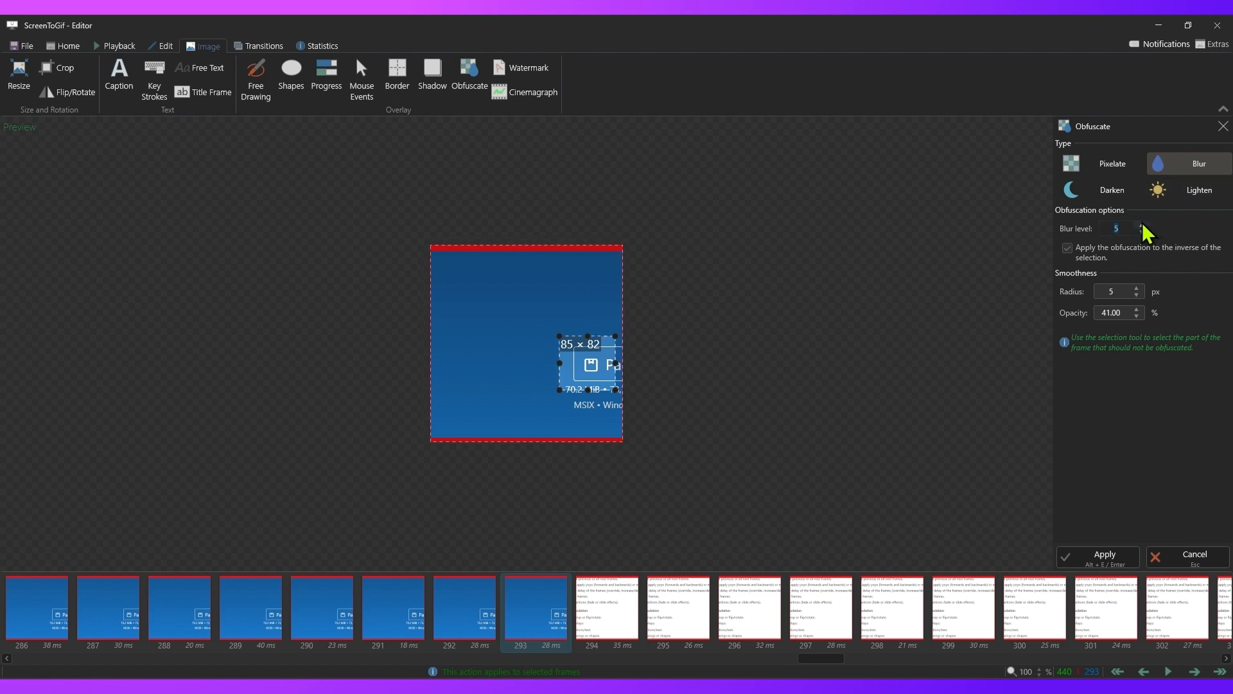
pyautogui.click(1142, 225)
pyautogui.click(1142, 225)
pyautogui.click(1106, 193)
pyautogui.click(1196, 192)
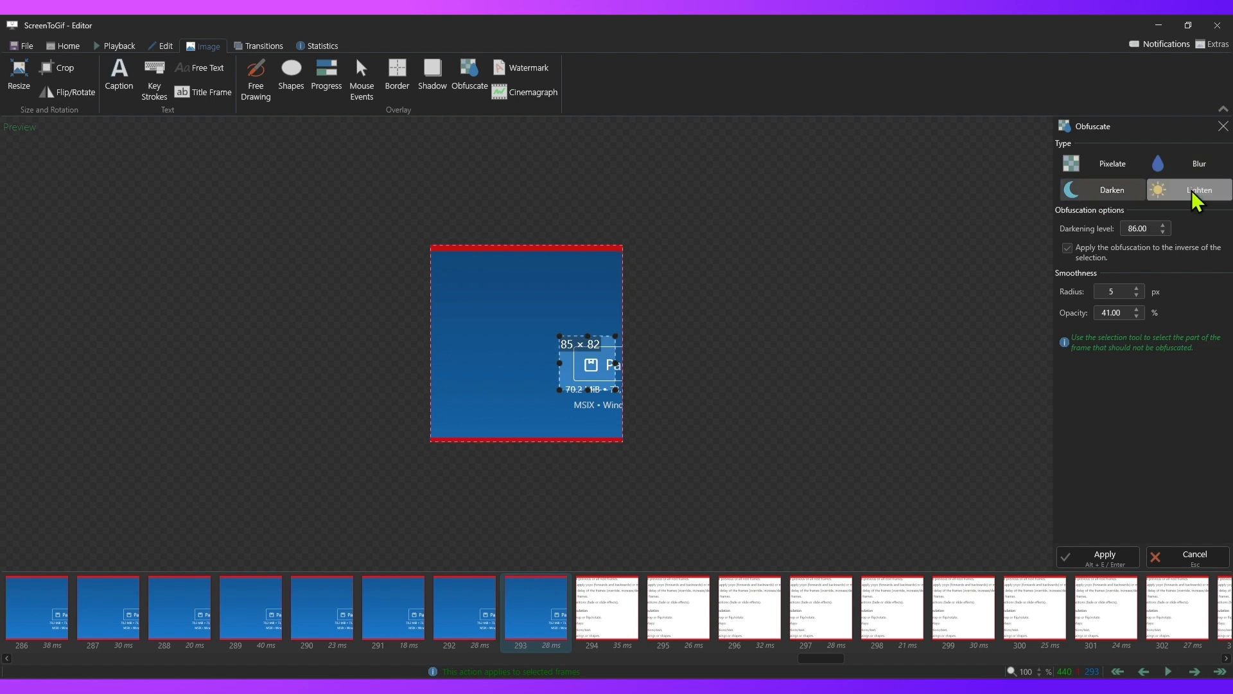
pyautogui.click(1105, 167)
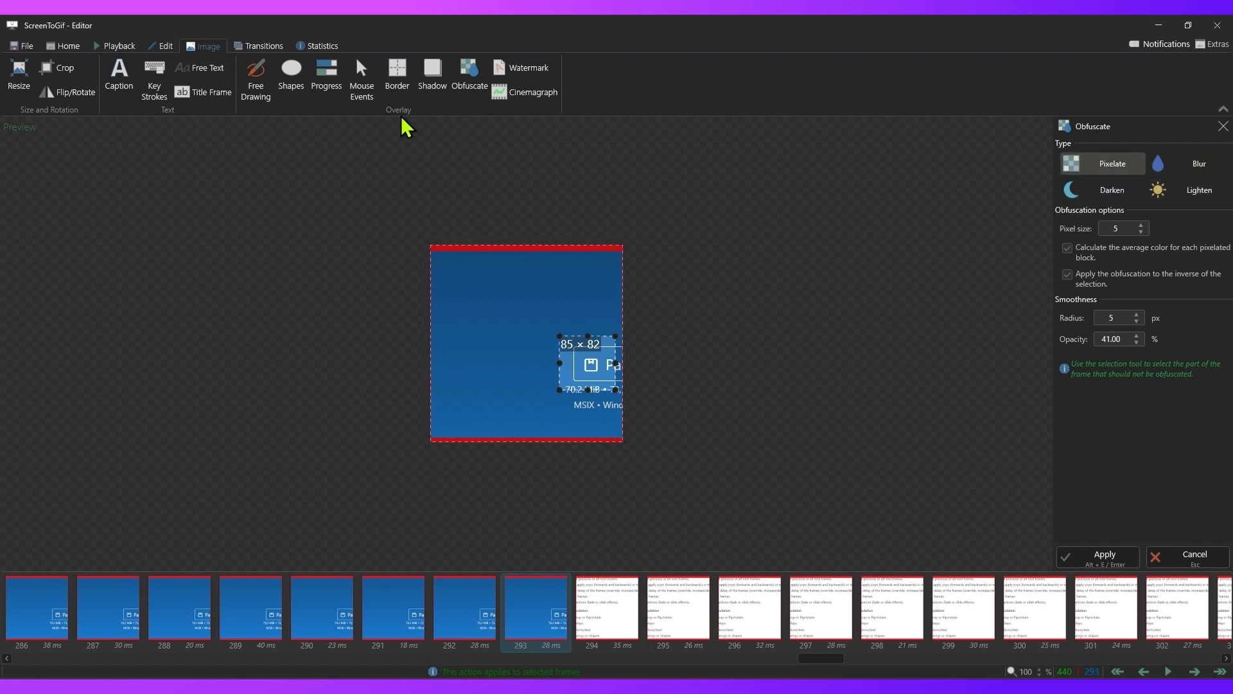
# Review the settings of the Mouse Events overlay and the Slide transition.
pyautogui.click(362, 90)
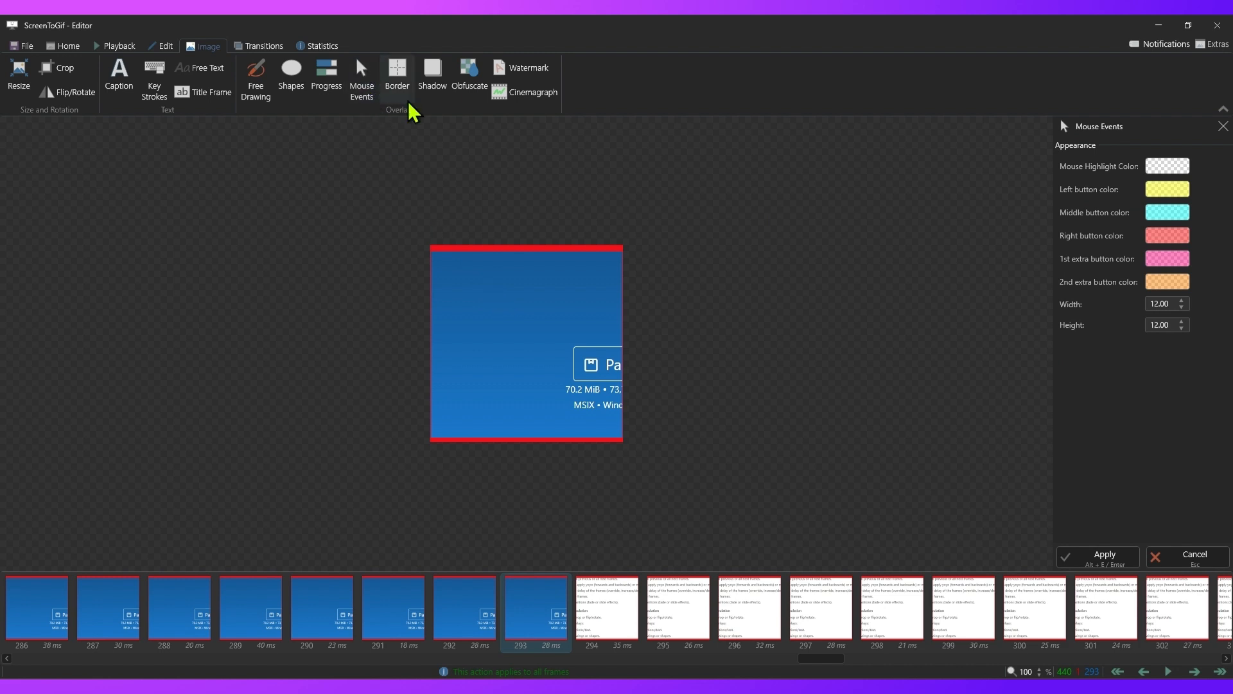
pyautogui.click(253, 46)
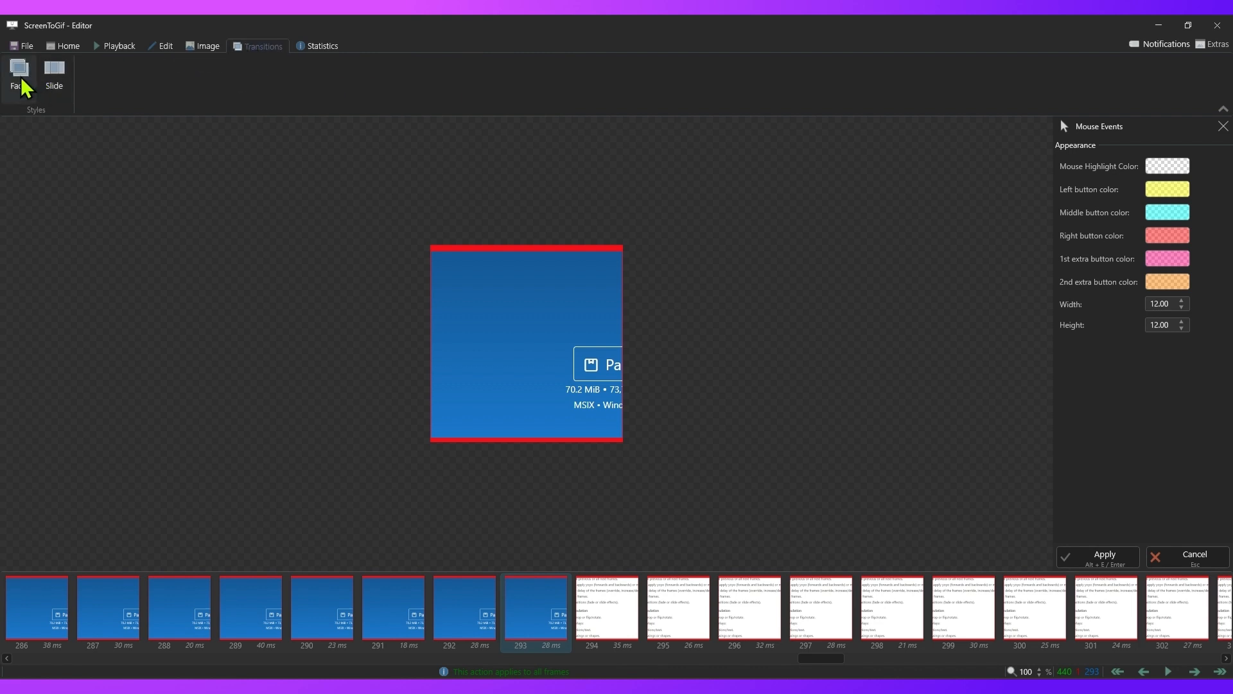
pyautogui.click(52, 87)
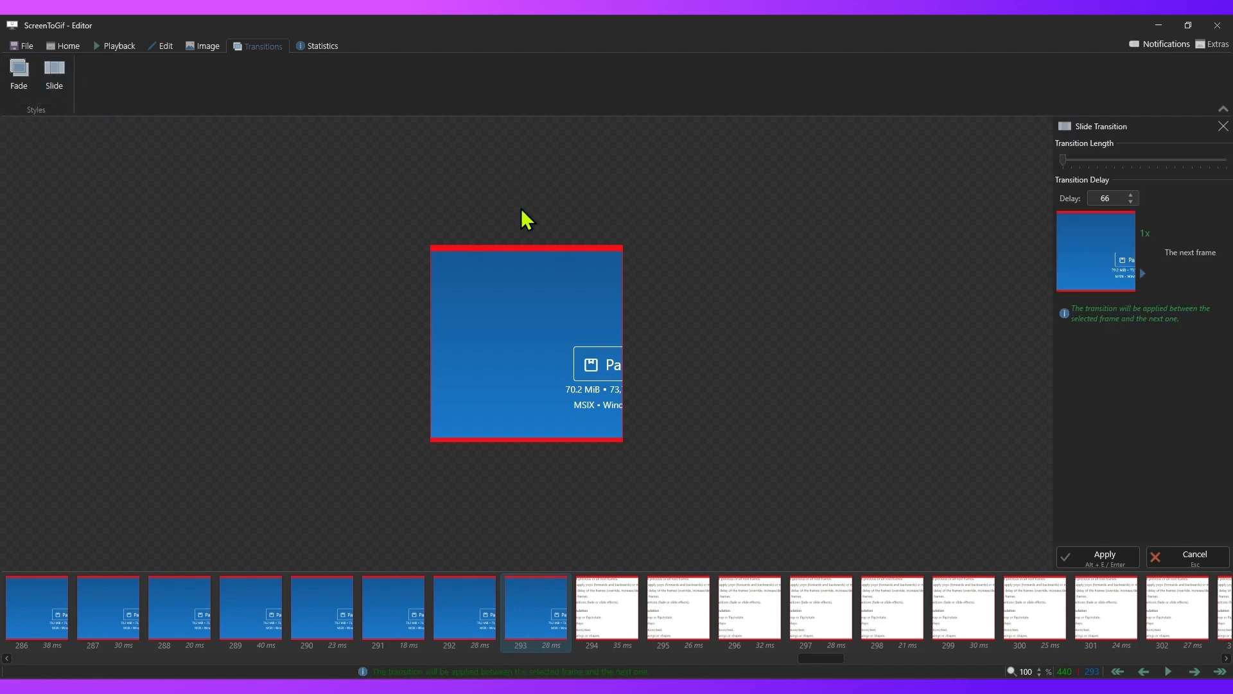
# Open the save settings and look through the available animation, video, frame and project export formats.
pyautogui.click(24, 44)
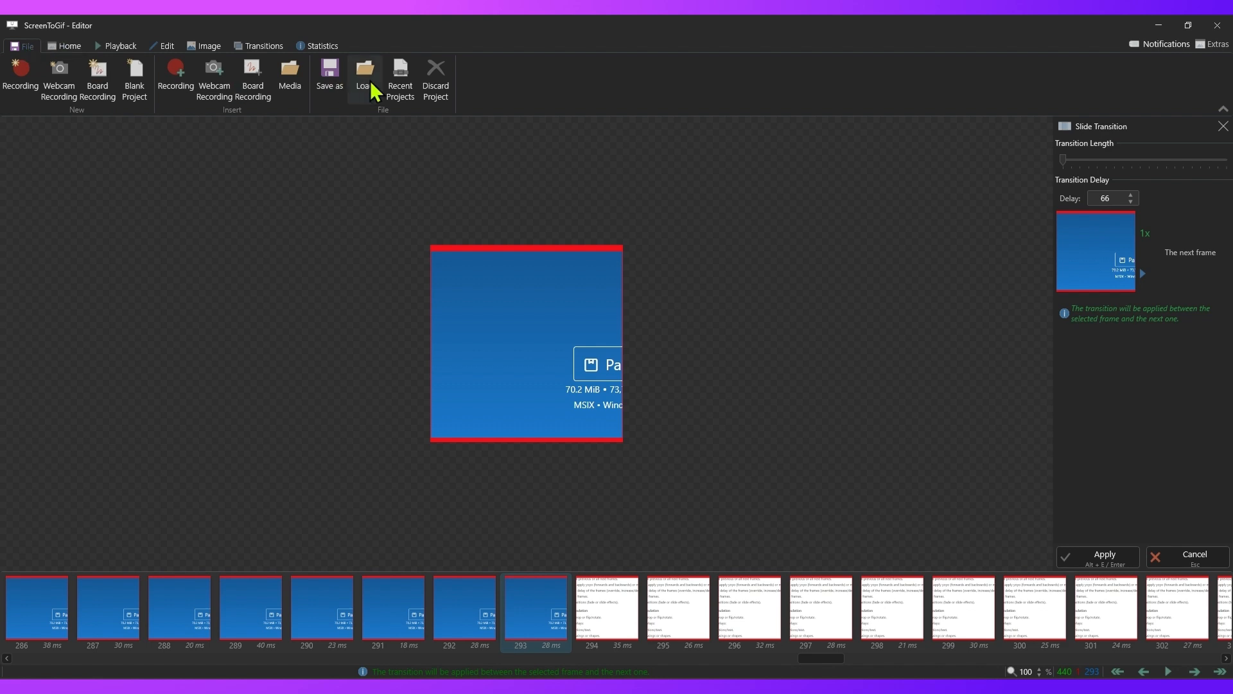
pyautogui.click(329, 91)
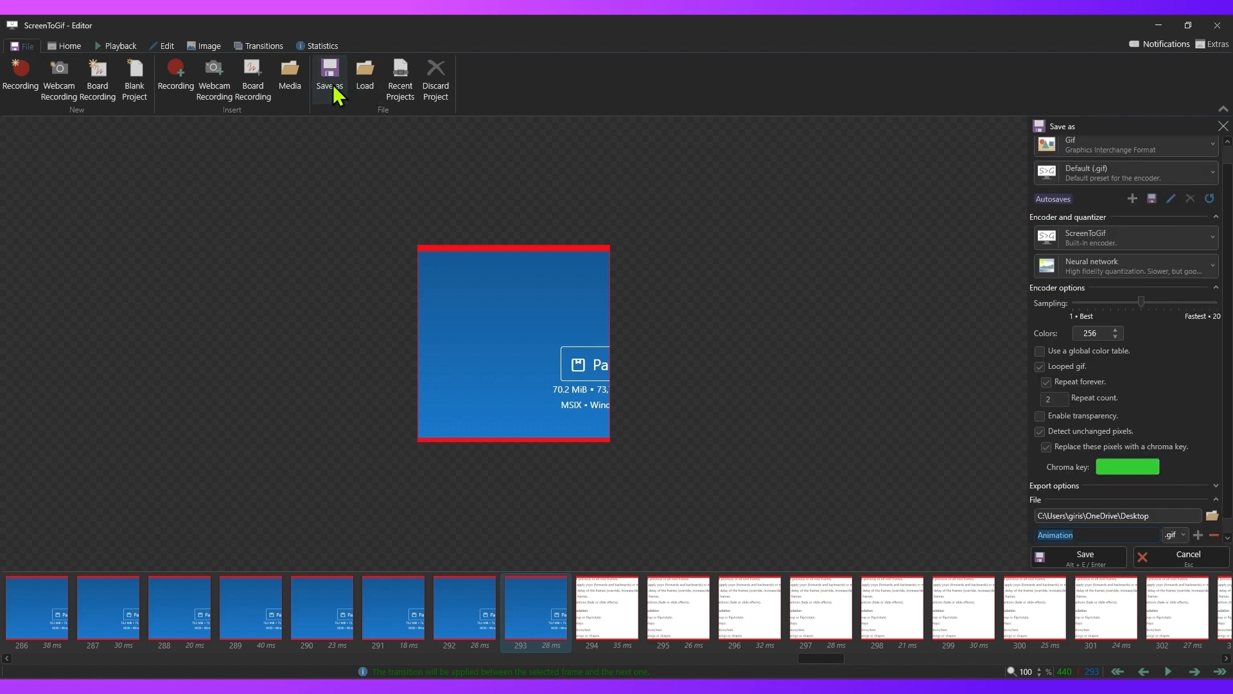
pyautogui.click(1085, 144)
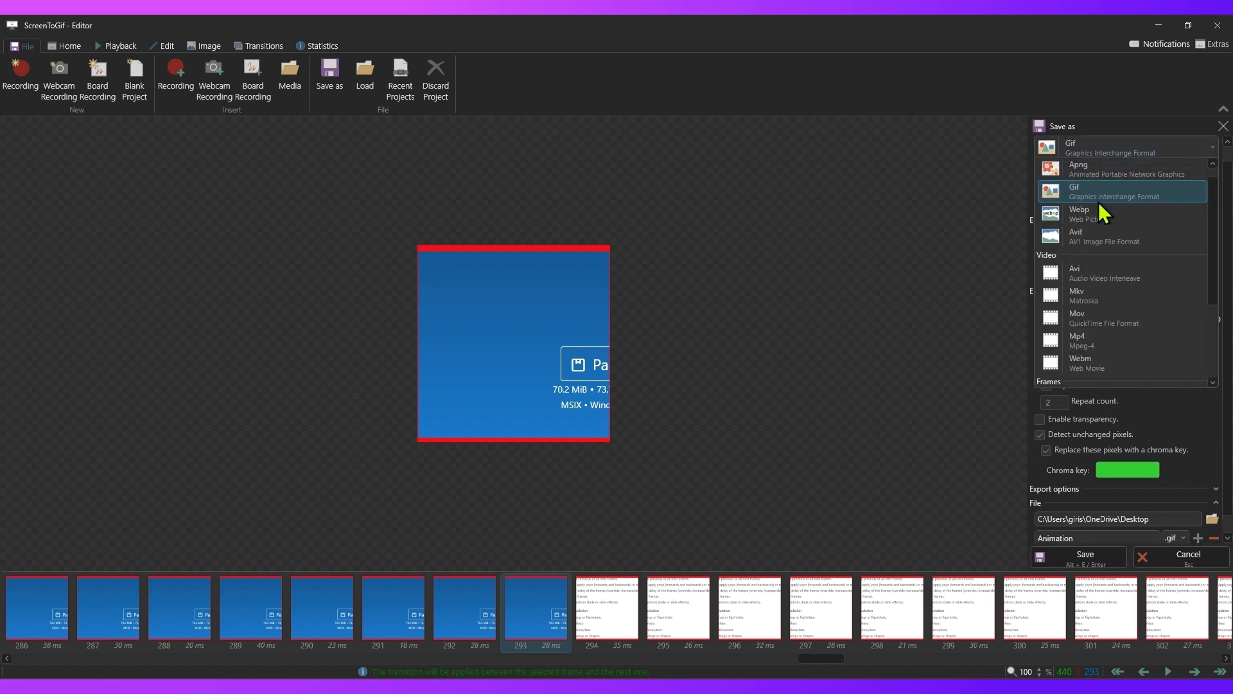
pyautogui.scroll(-1, 1111, 301)
pyautogui.scroll(-3, 1117, 318)
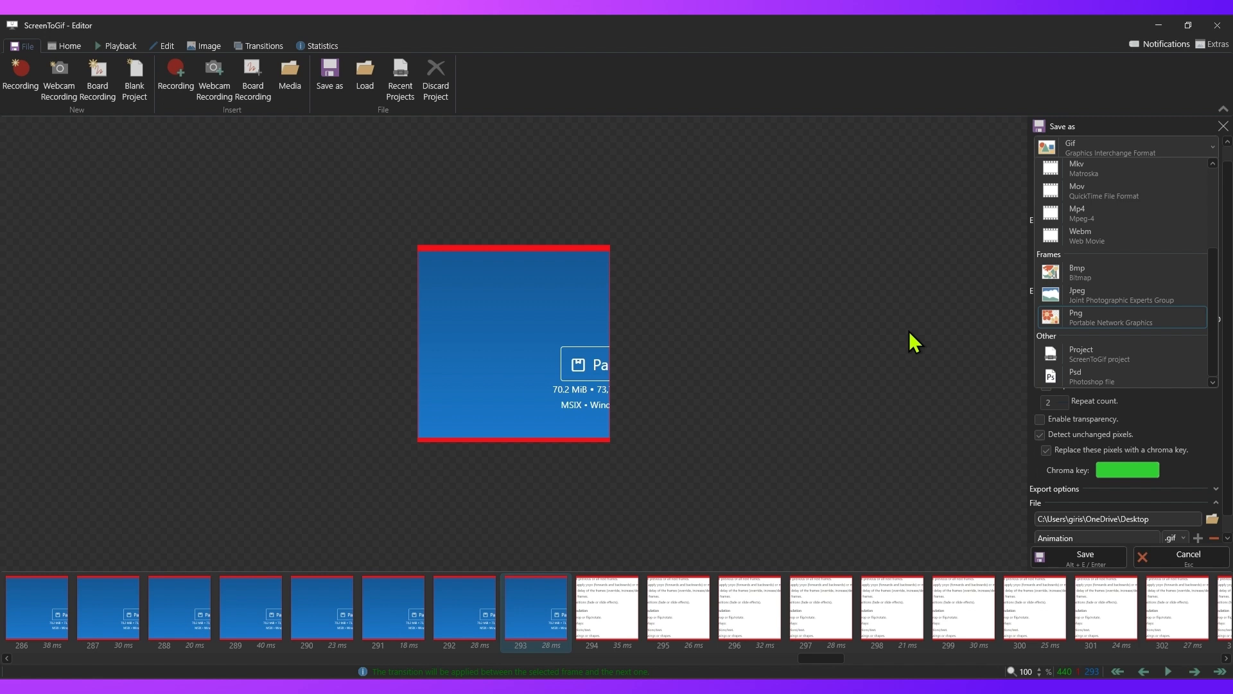
pyautogui.click(683, 333)
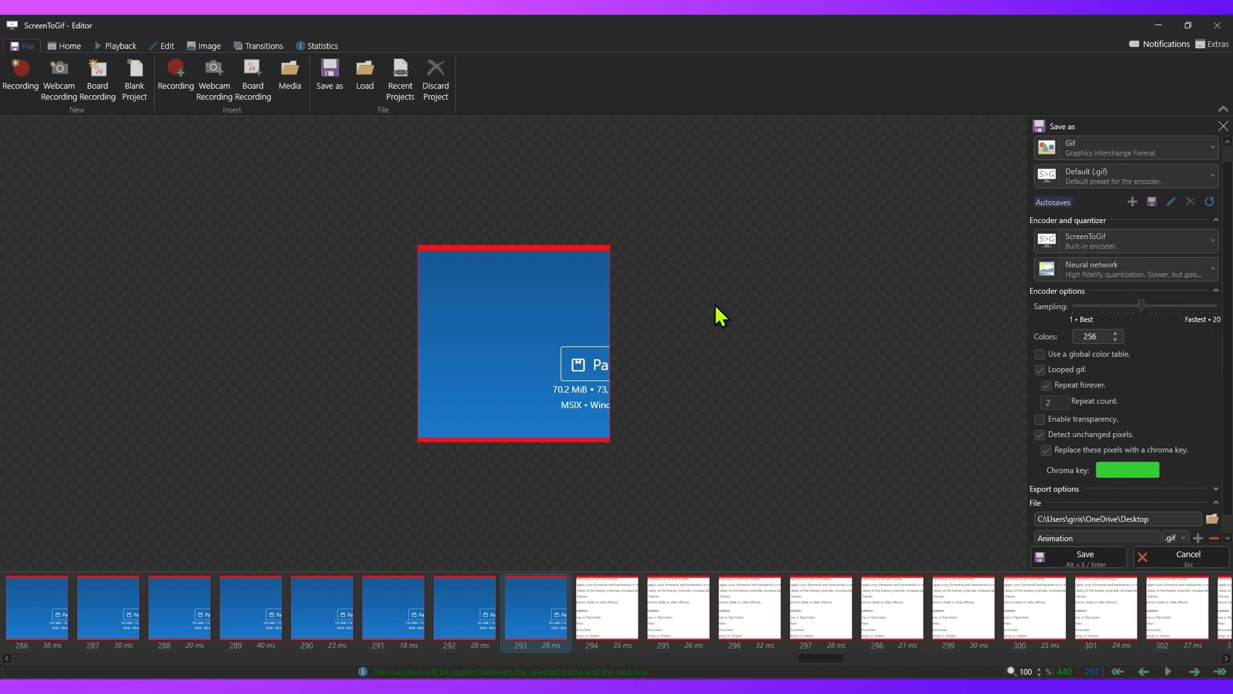
# Insert a webcam recording, choose Surface Camera Rear as the video source, and move the recorder window clear of the frame preview.
pyautogui.click(206, 84)
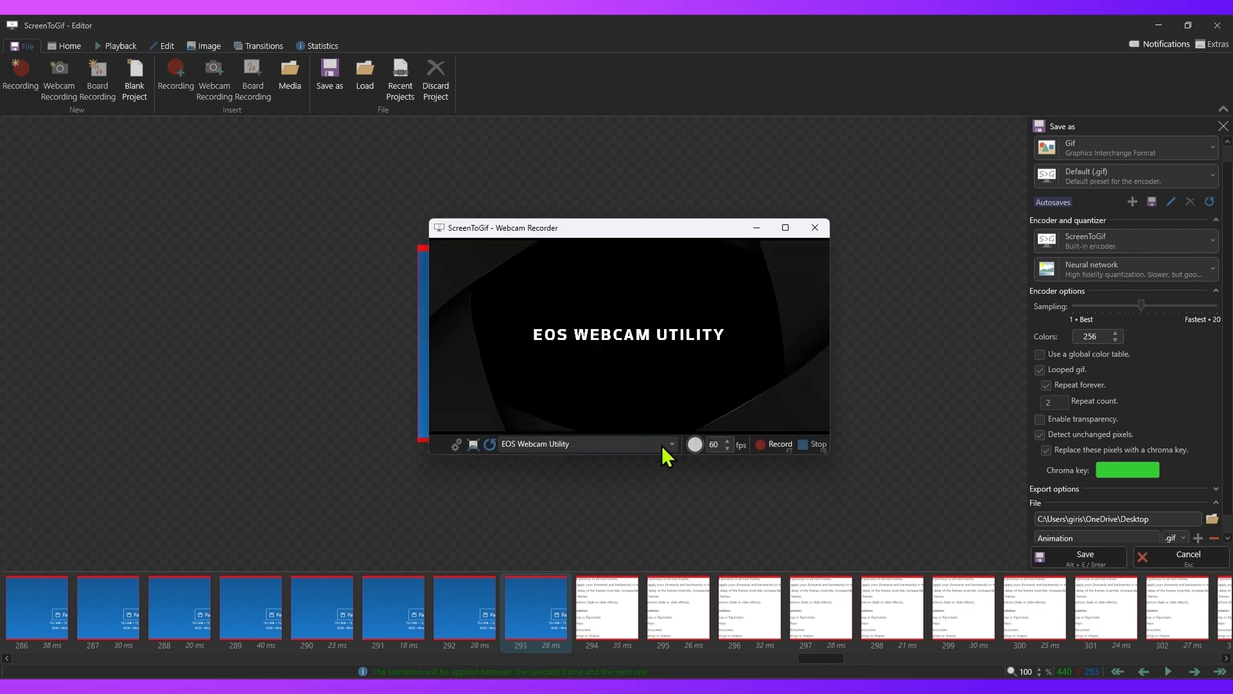
pyautogui.click(672, 443)
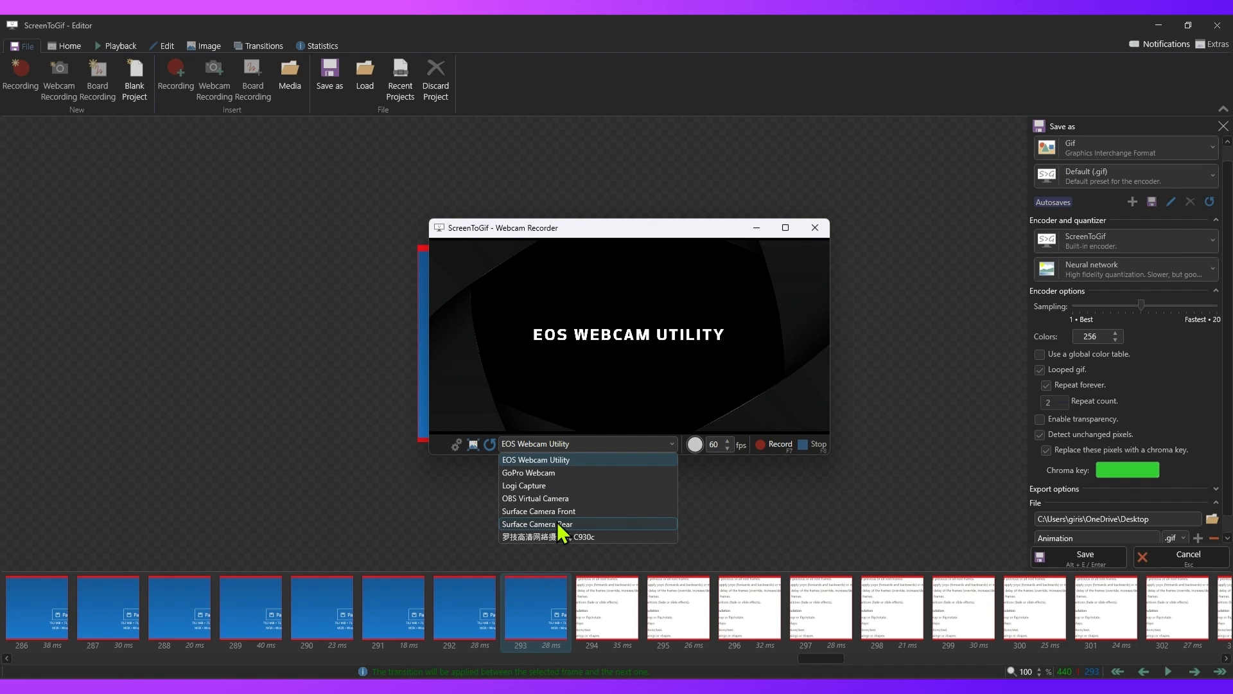
pyautogui.press('Escape')
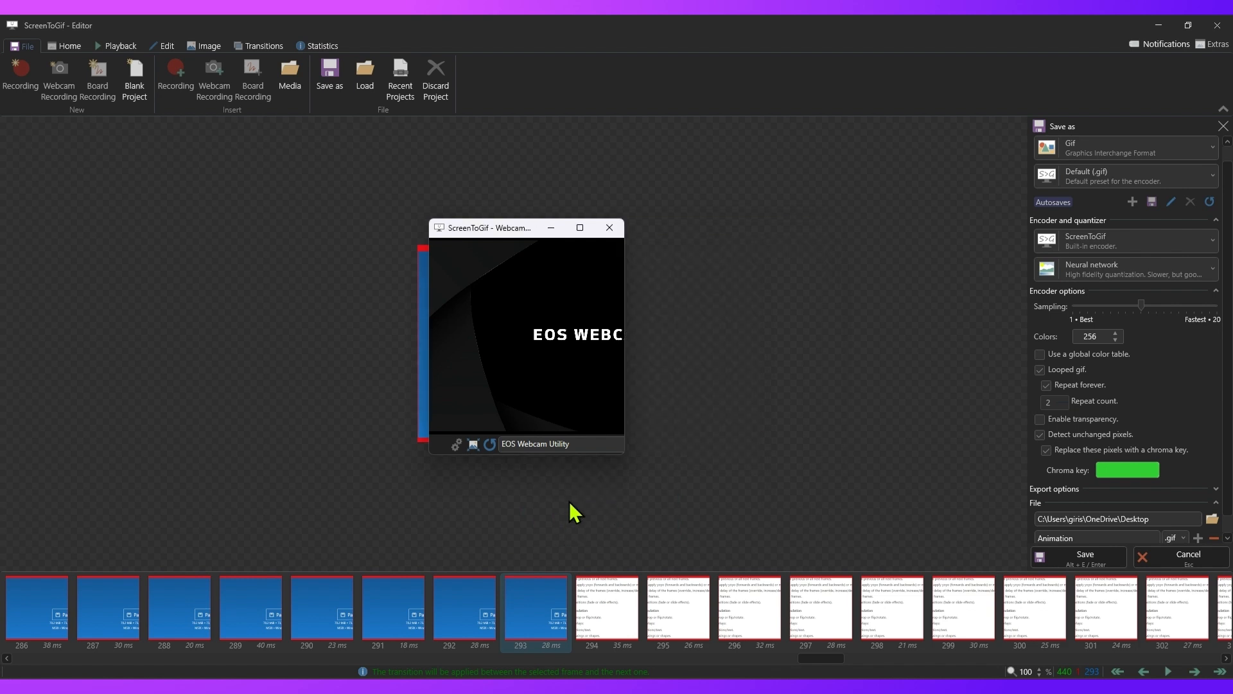
pyautogui.moveTo(512, 229); pyautogui.dragTo(780, 220)
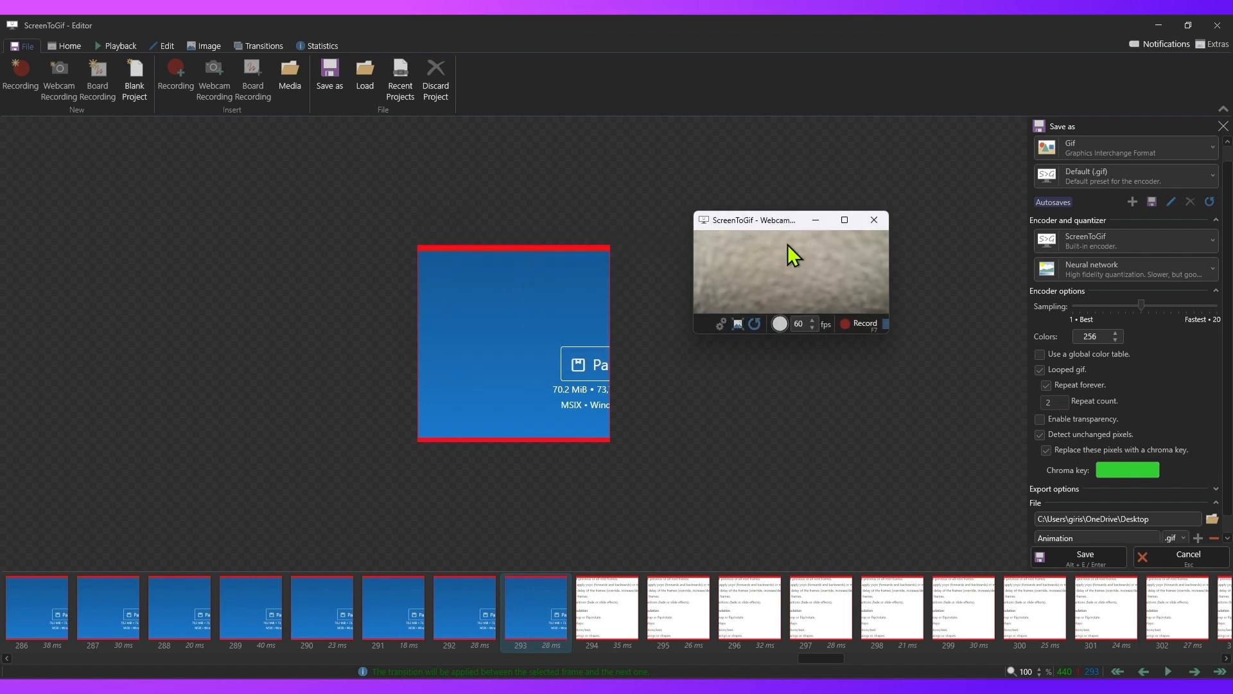
# Set the webcam recorder to 55 fps, enlarge its capture scale, and close it without recording.
pyautogui.click(812, 327)
pyautogui.click(812, 327)
pyautogui.click(811, 327)
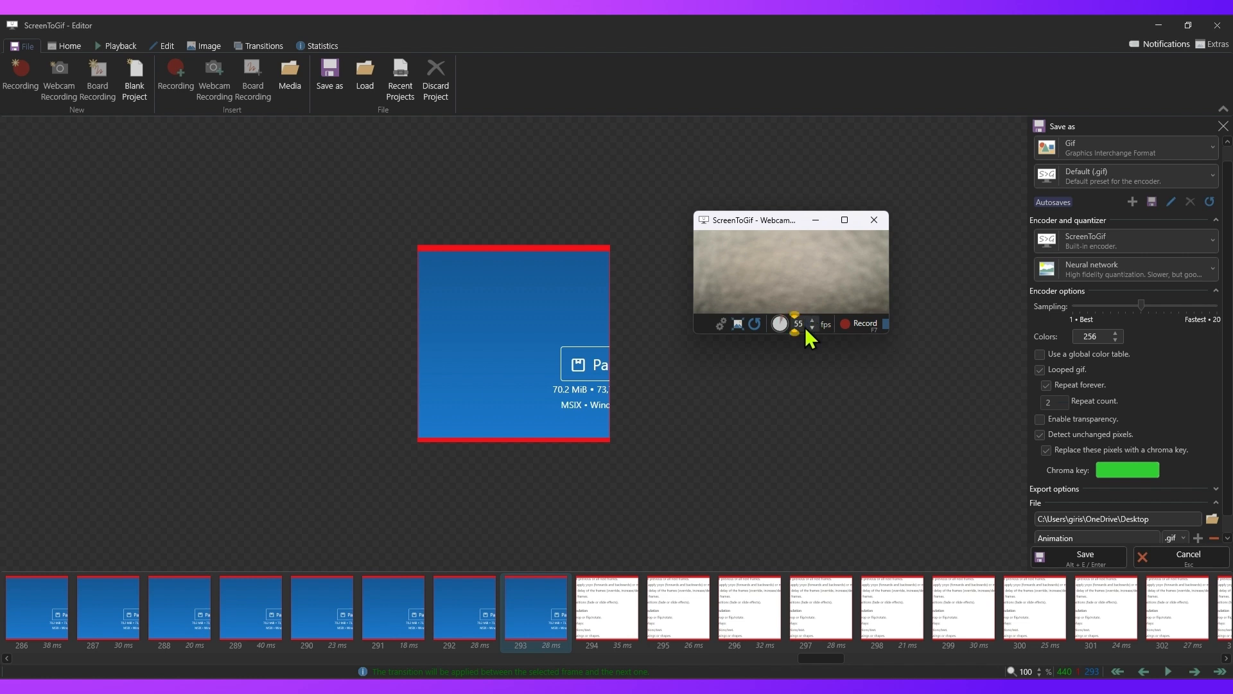
pyautogui.click(738, 324)
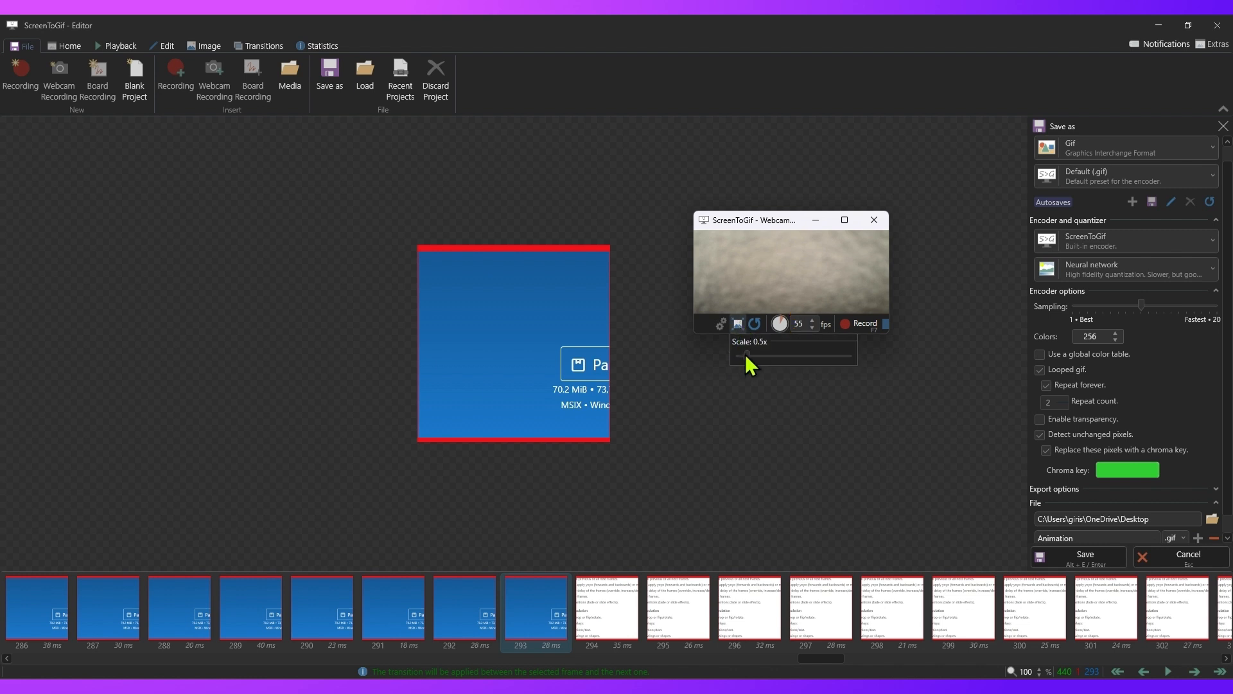
pyautogui.moveTo(745, 353); pyautogui.dragTo(804, 361)
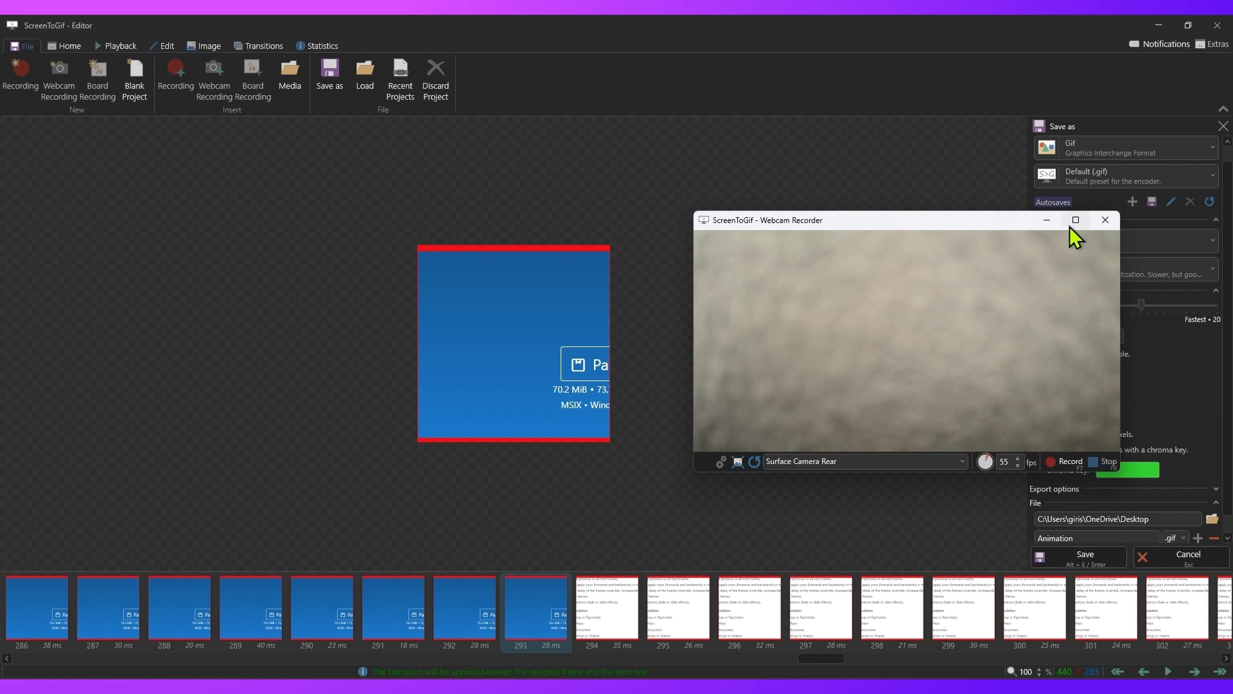
pyautogui.click(1105, 219)
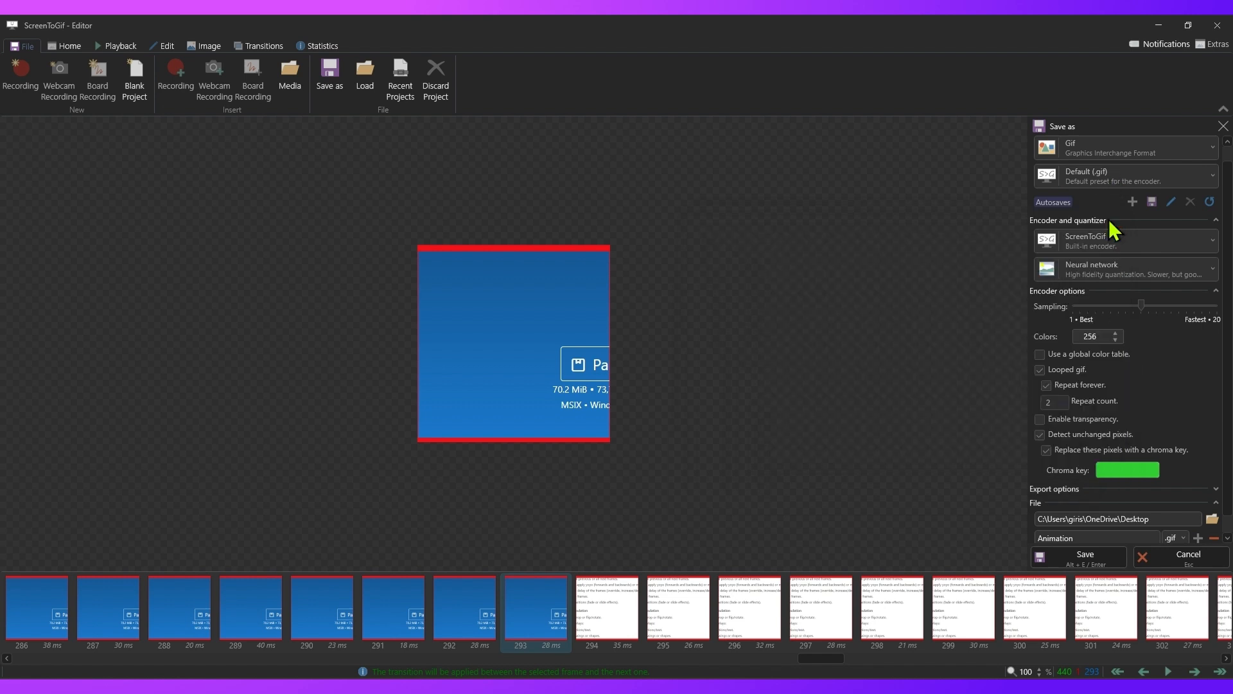
# Examine the available GIF encoder presets and the project's frame statistics.
pyautogui.click(1121, 186)
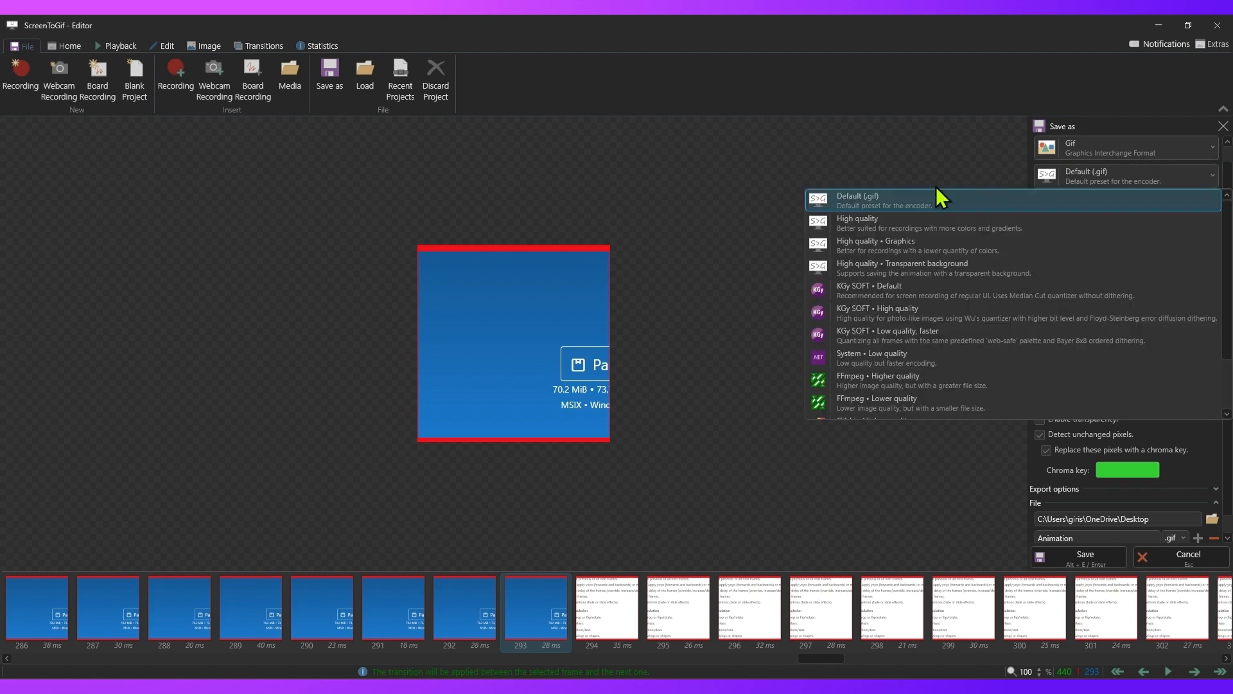
pyautogui.click(731, 190)
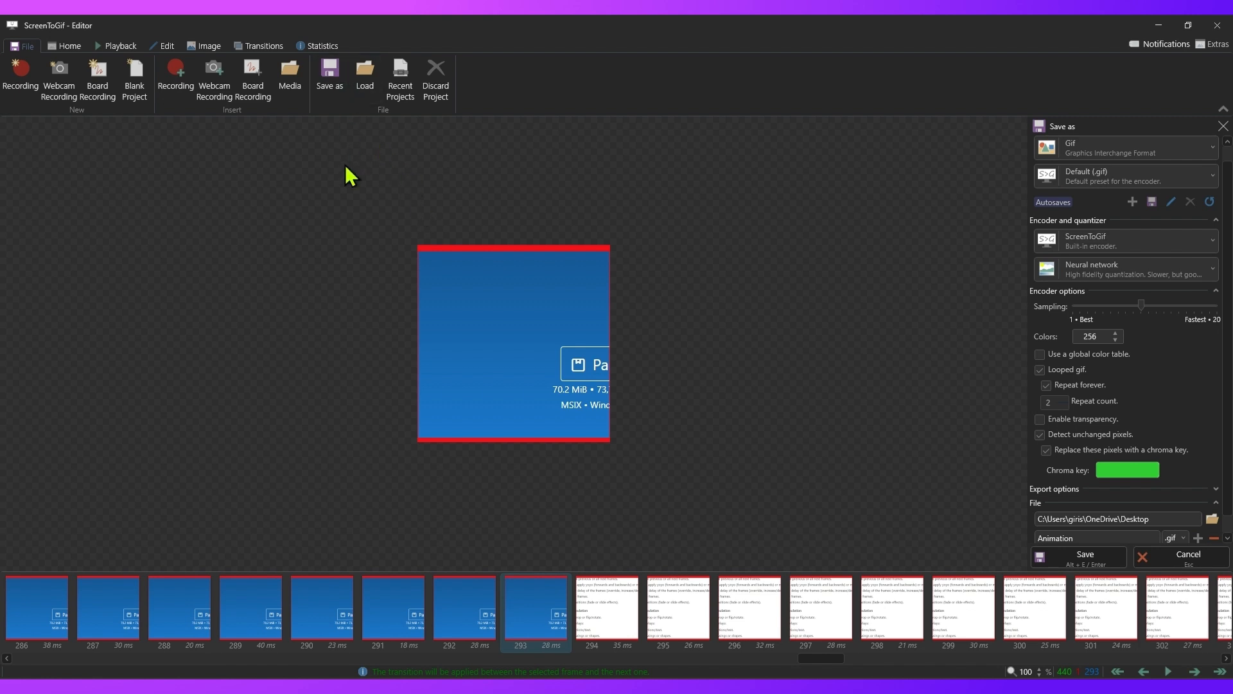
pyautogui.click(317, 46)
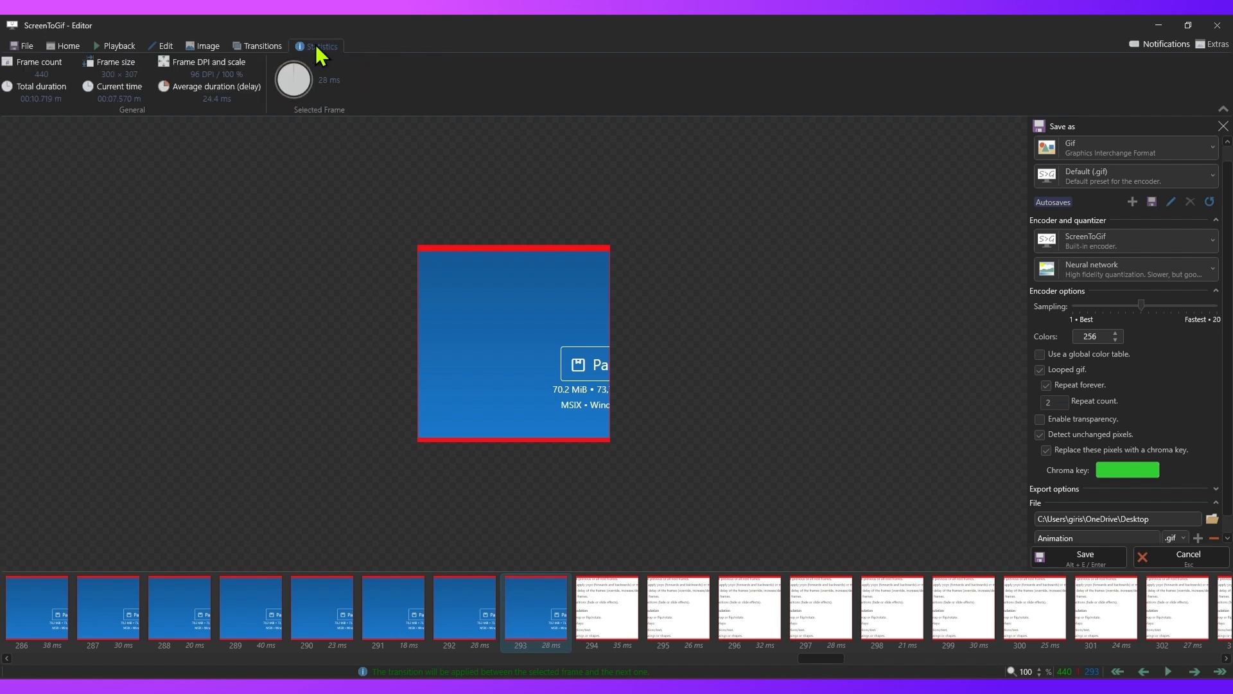